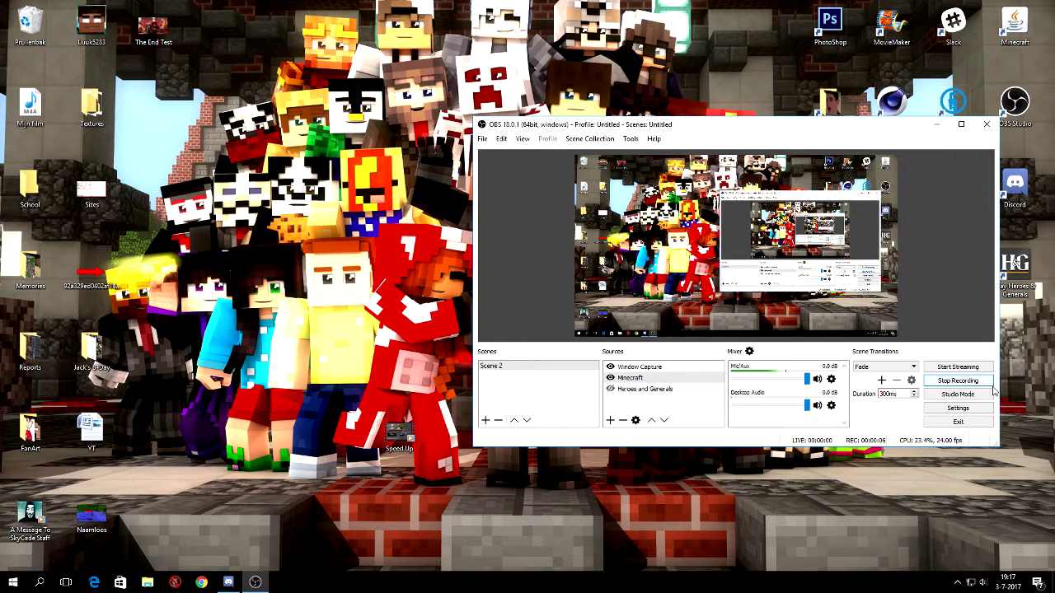
- Minimize the recording software and switch to the empty Cinema 4D project
left_click(936, 124)
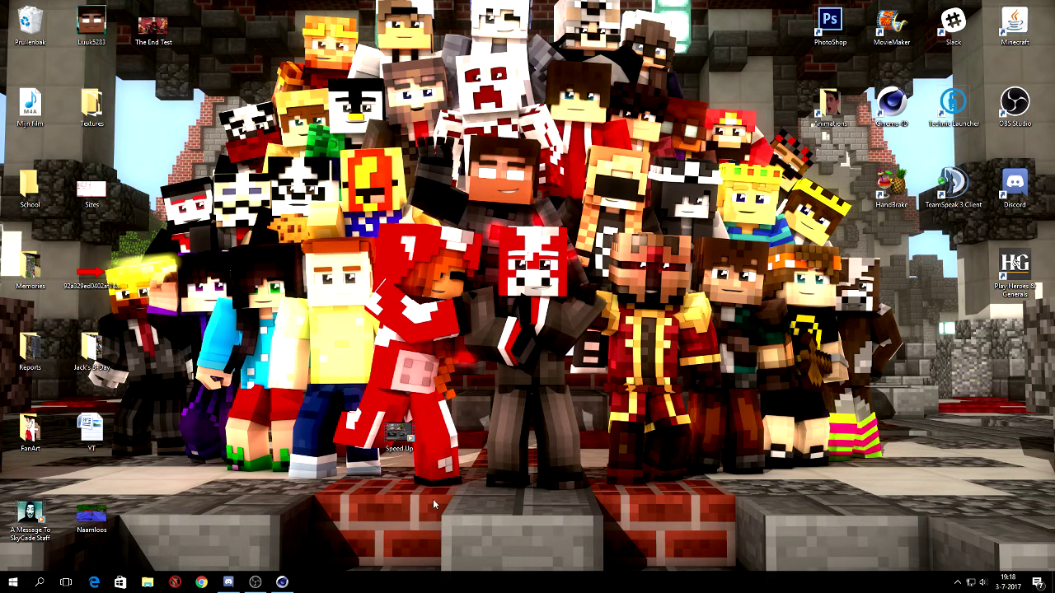
left_click(282, 582)
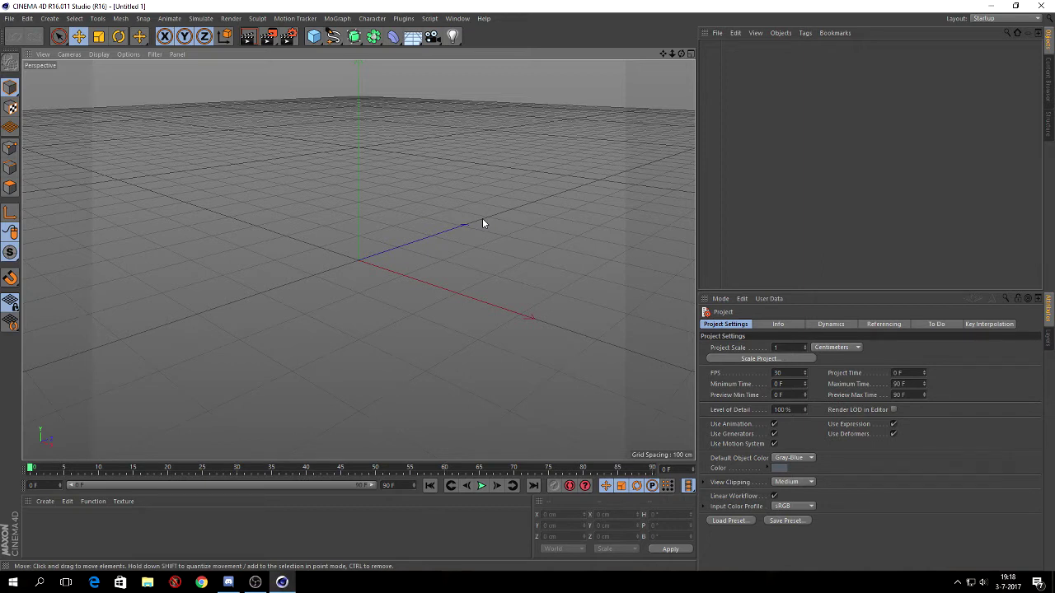
left_click_drag(680, 54, 671, 51)
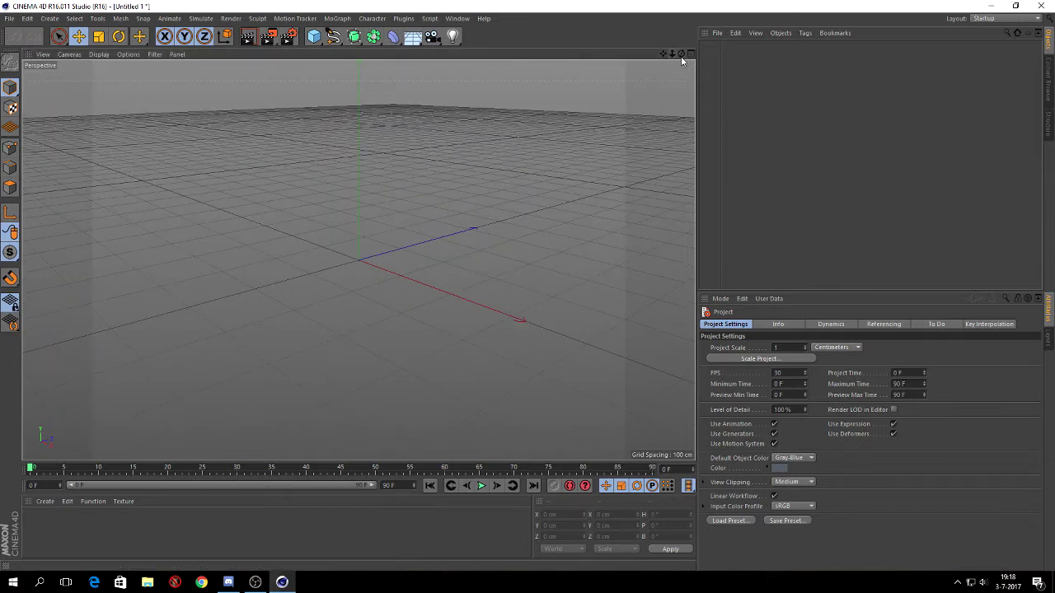
left_click_drag(681, 54, 681, 59)
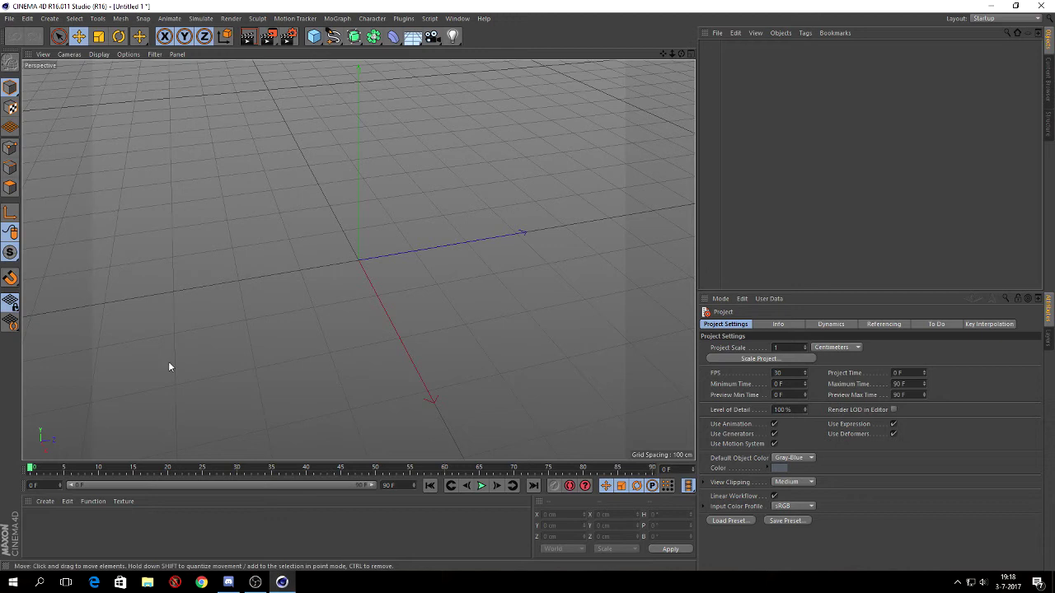
- Switch to Chrome and go to the google.nl home page
left_click(205, 580)
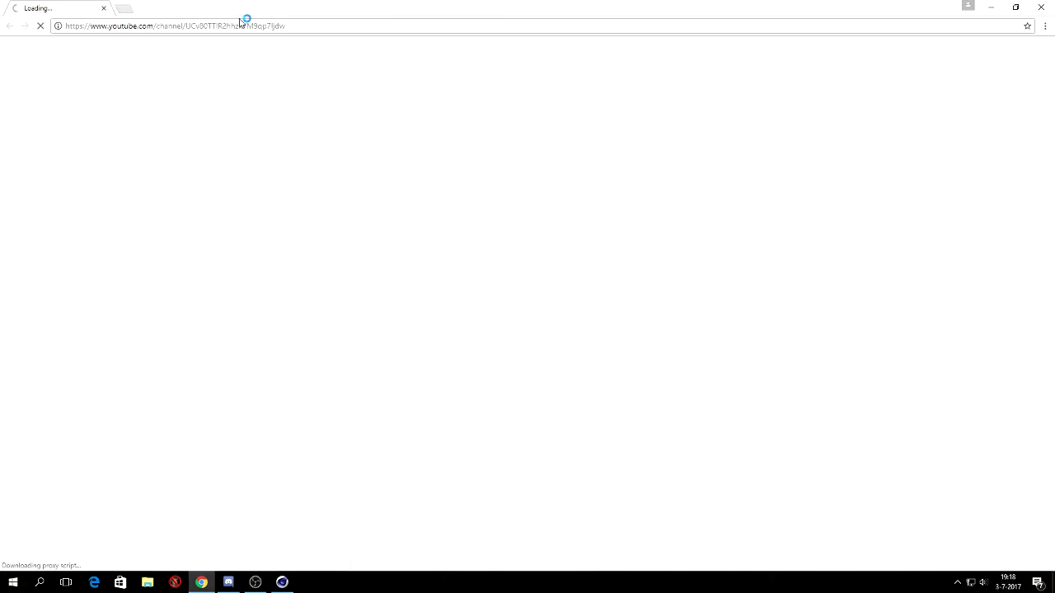
left_click(240, 22)
type("goo")
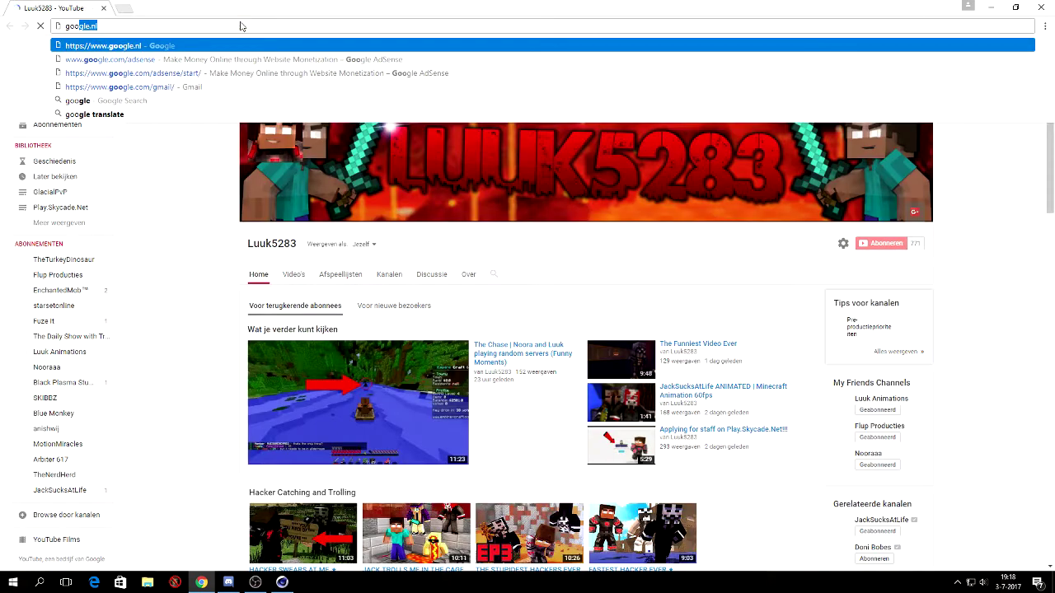
key("Return")
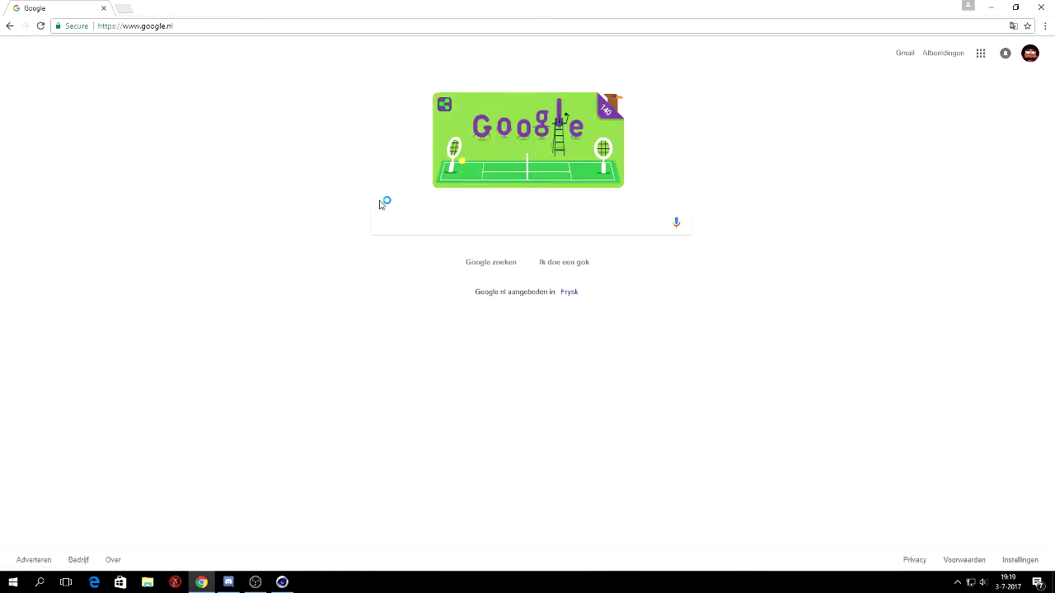
- Search Google for "mineways"
type("minbe")
key("BackSpace")
key("BackSpace")
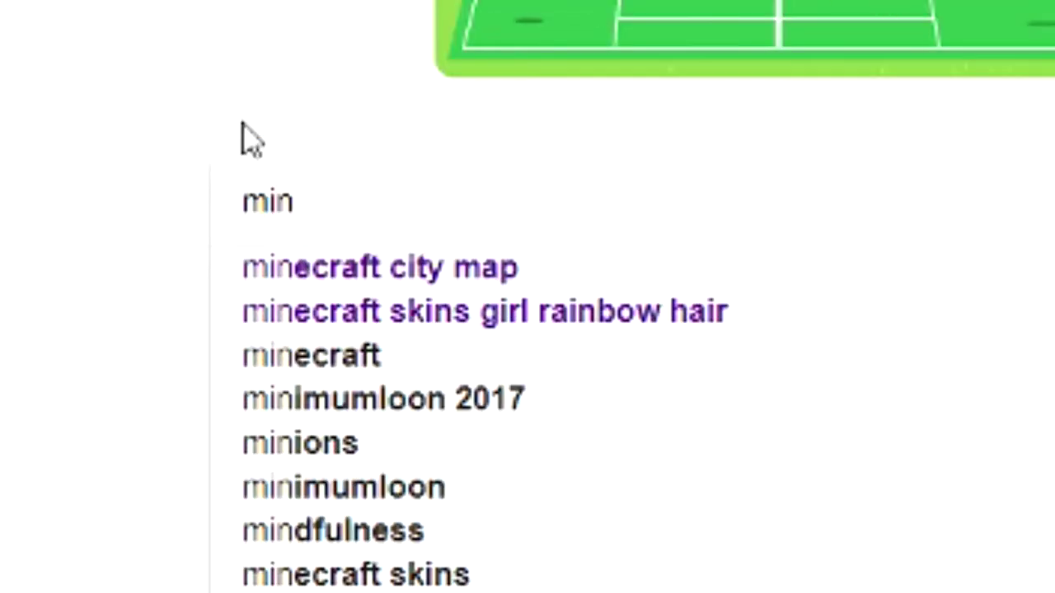
type("eways")
key("Return")
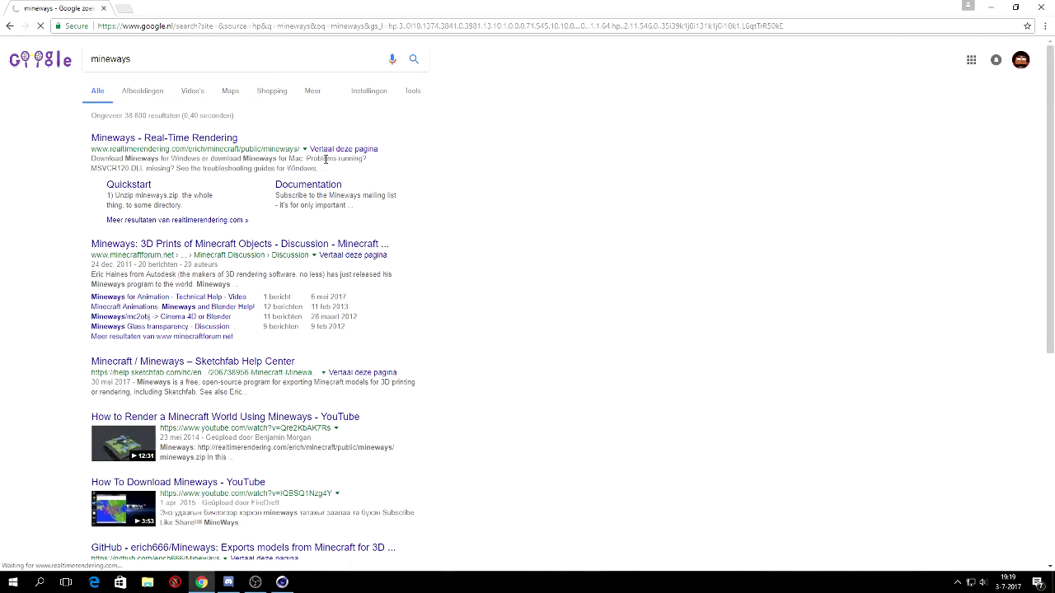
- Go to the Mineways site on realtimerendering.com and download the Windows version
left_click(115, 221)
left_click(215, 137)
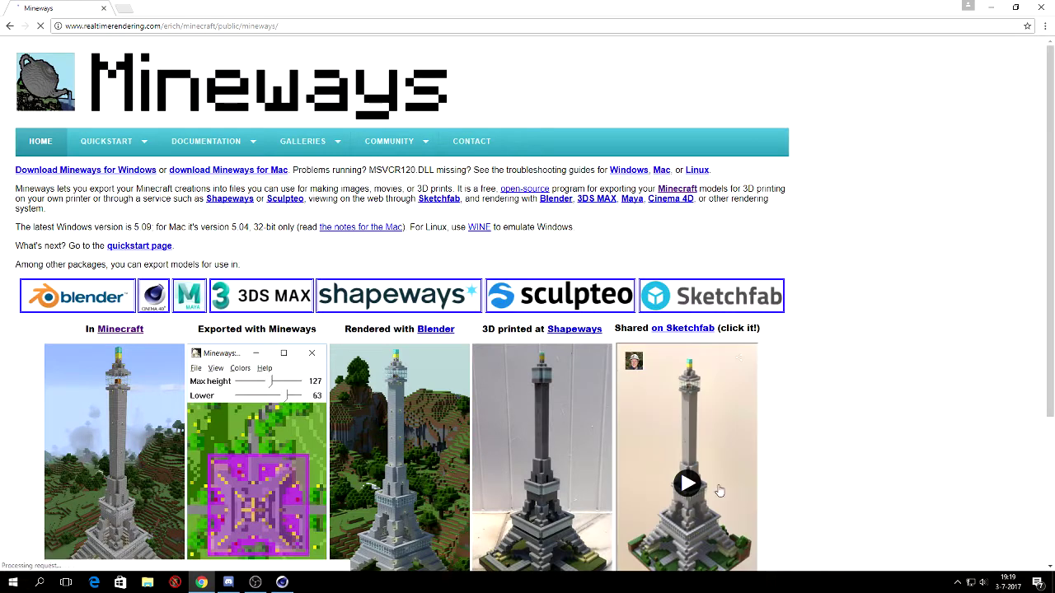
scroll(157, 221, "down", 1)
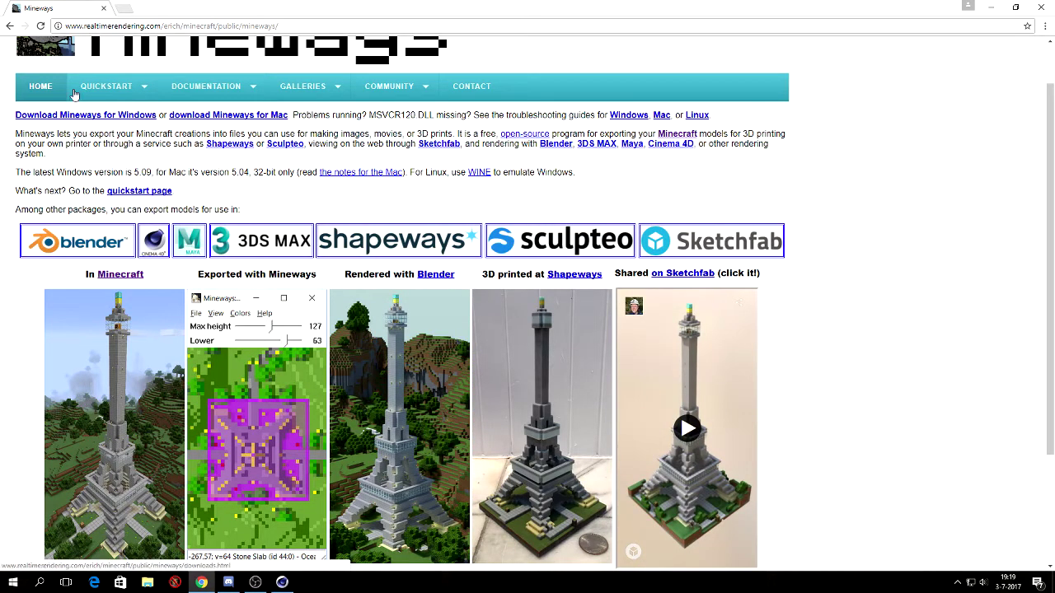
scroll(91, 198, "up", 1)
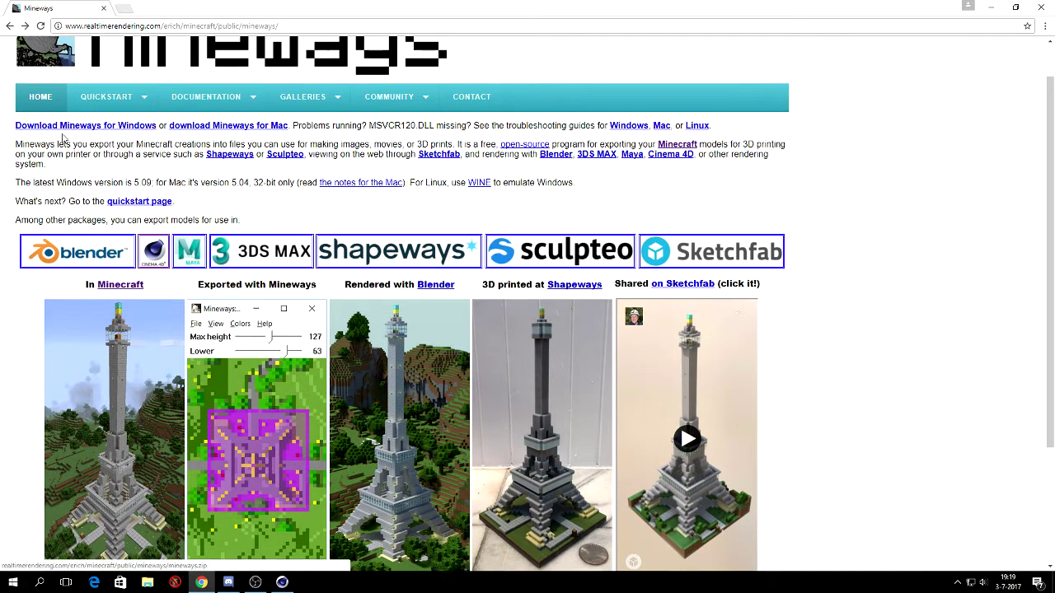
left_click(61, 126)
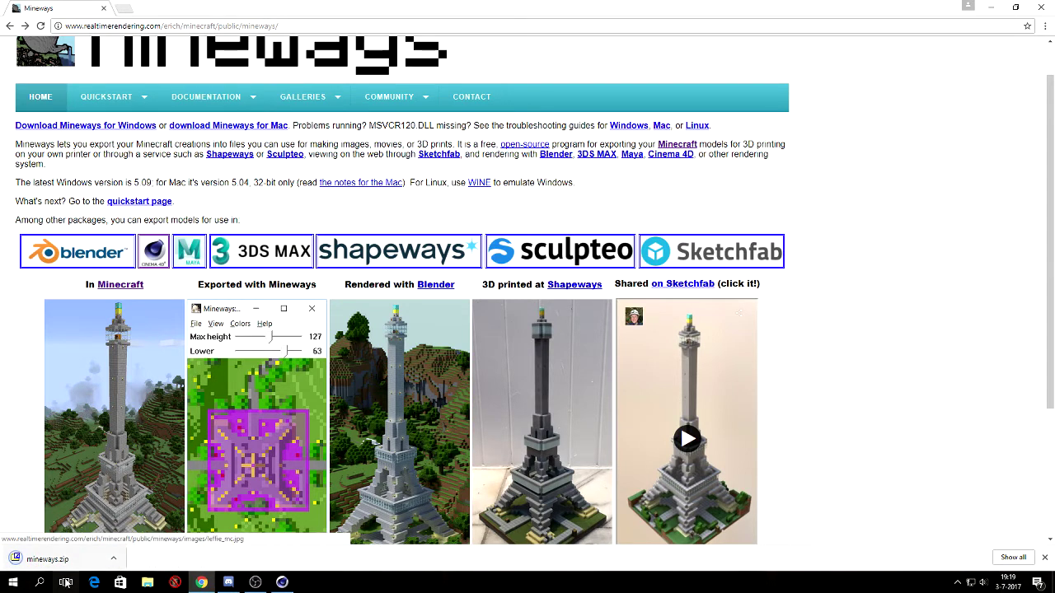
- Inspect the mineways folder inside the downloaded mineways.zip, and close the archive and the browser
left_click(47, 558)
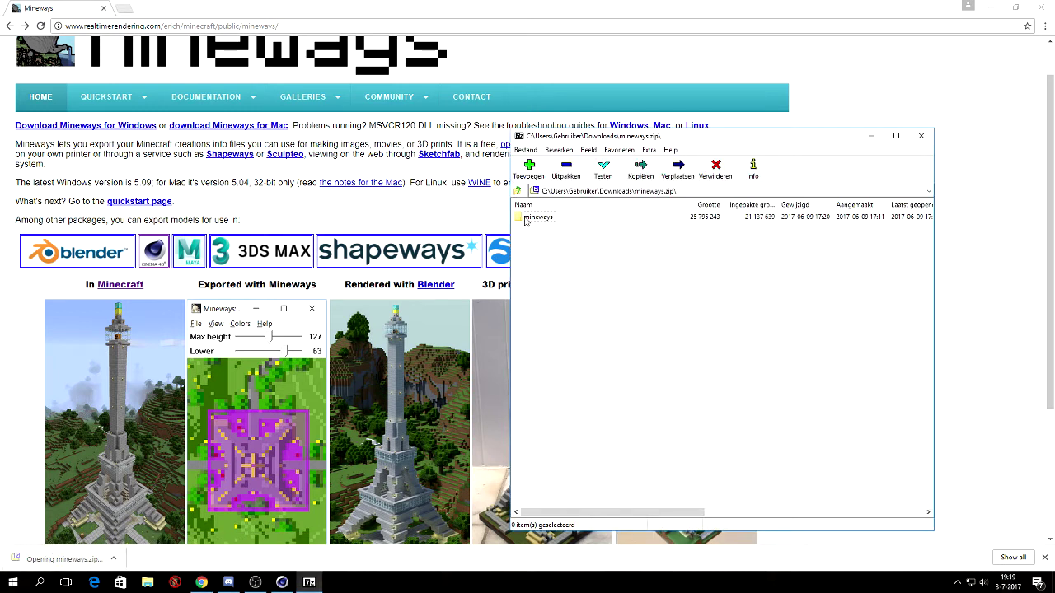
double_click(527, 217)
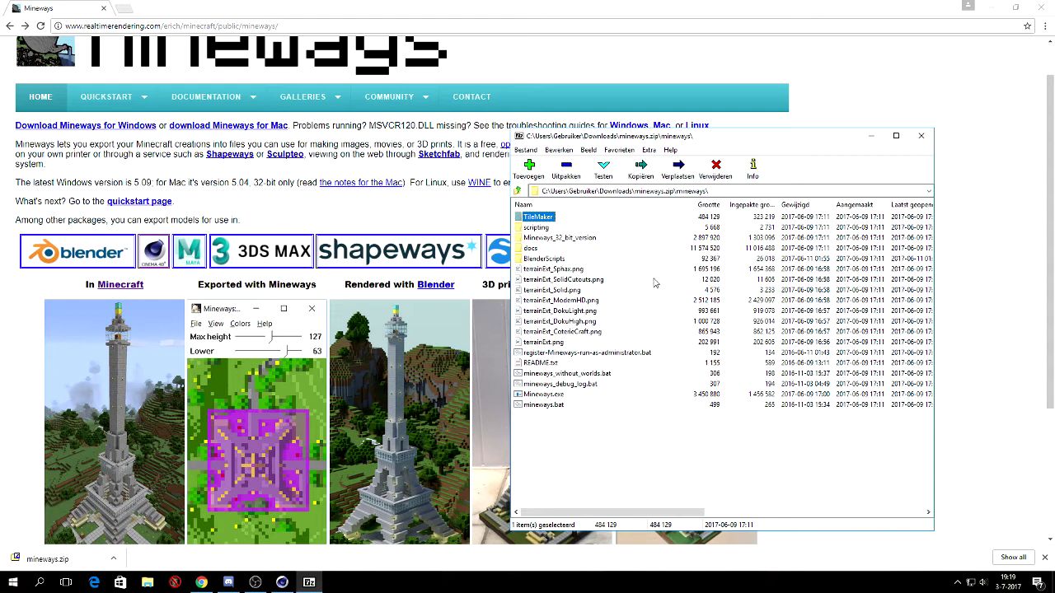
left_click(921, 135)
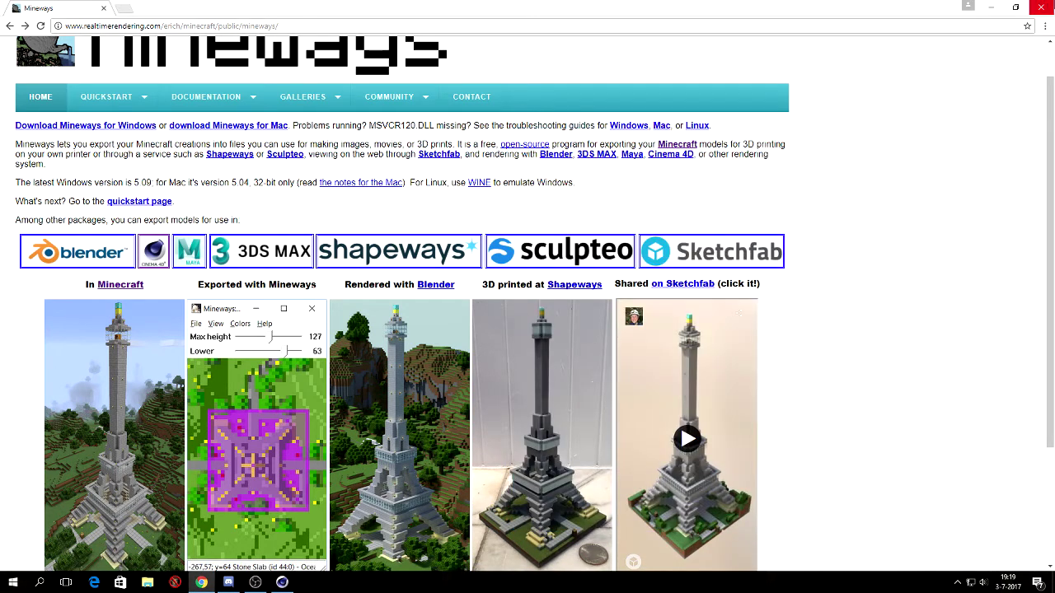
left_click(1039, 6)
- Launch the Mineways application from the extracted mineways folder in Downloads
left_click(147, 582)
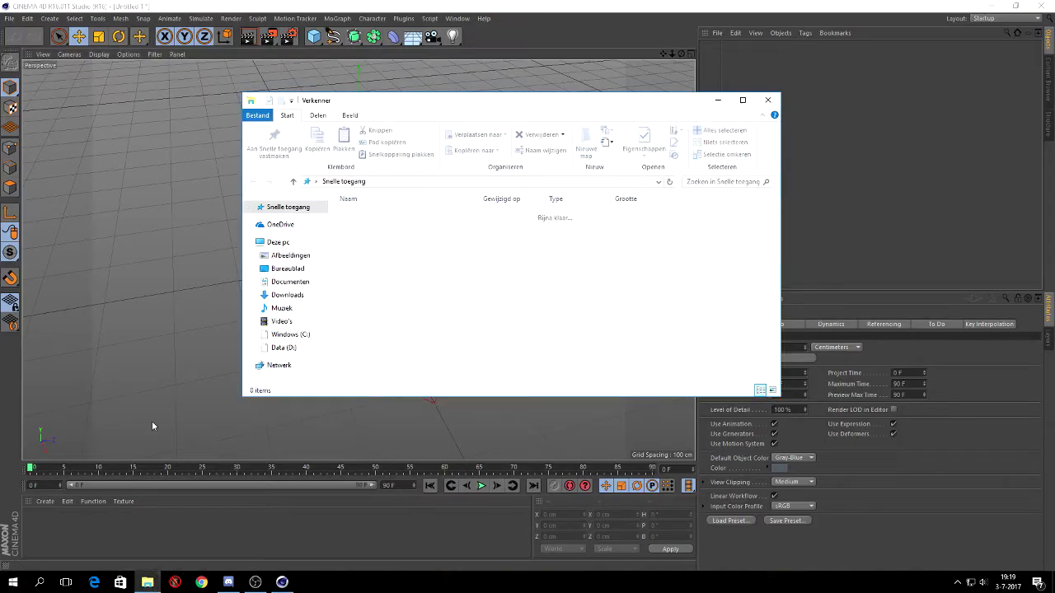
left_click(290, 295)
left_click(369, 246)
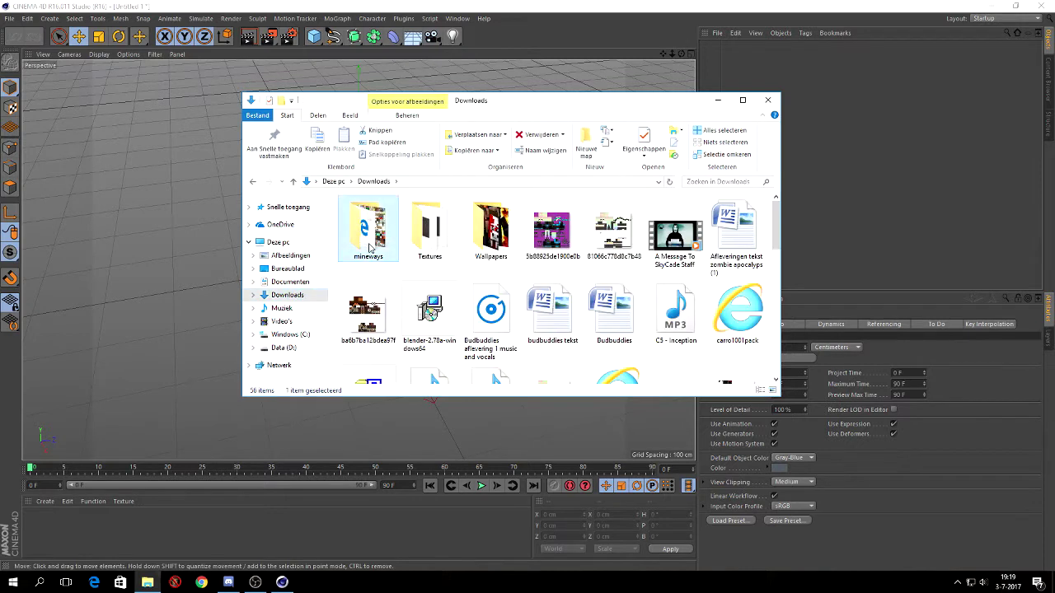
double_click(369, 246)
scroll(413, 264, "down", 2)
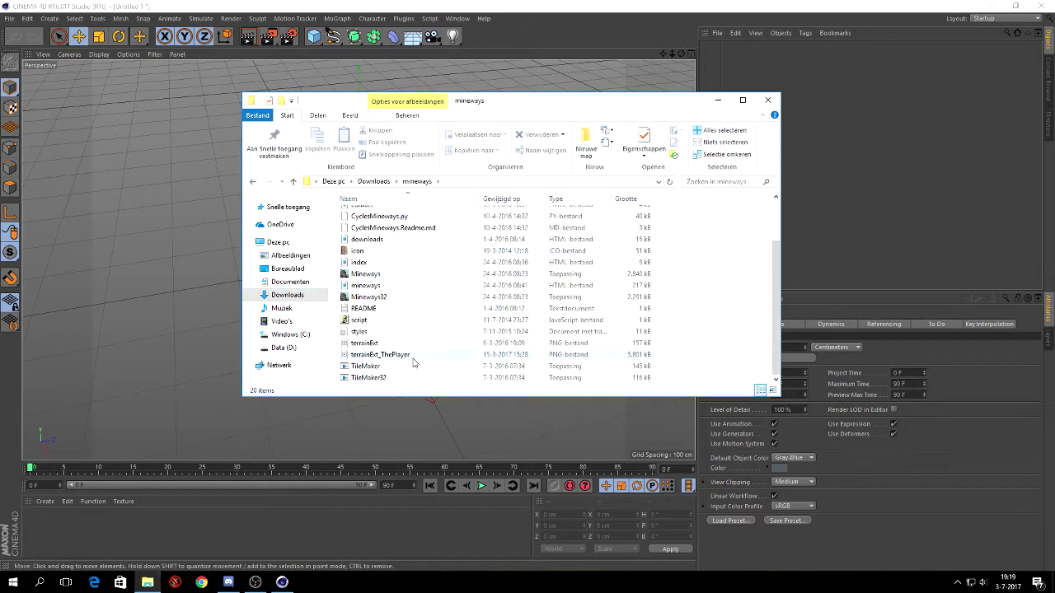
scroll(420, 354, "up", 2)
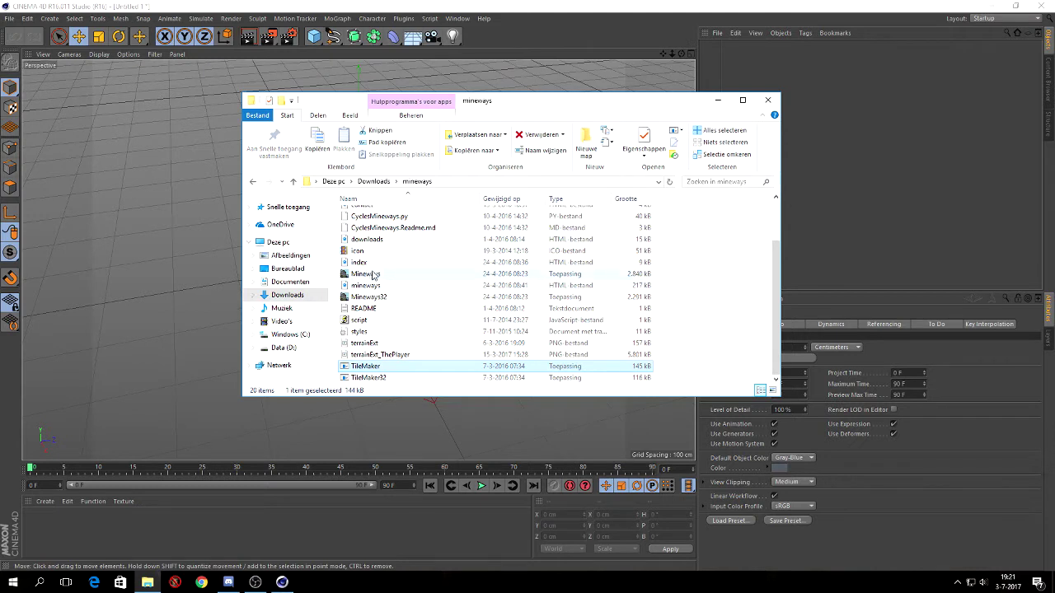
double_click(365, 274)
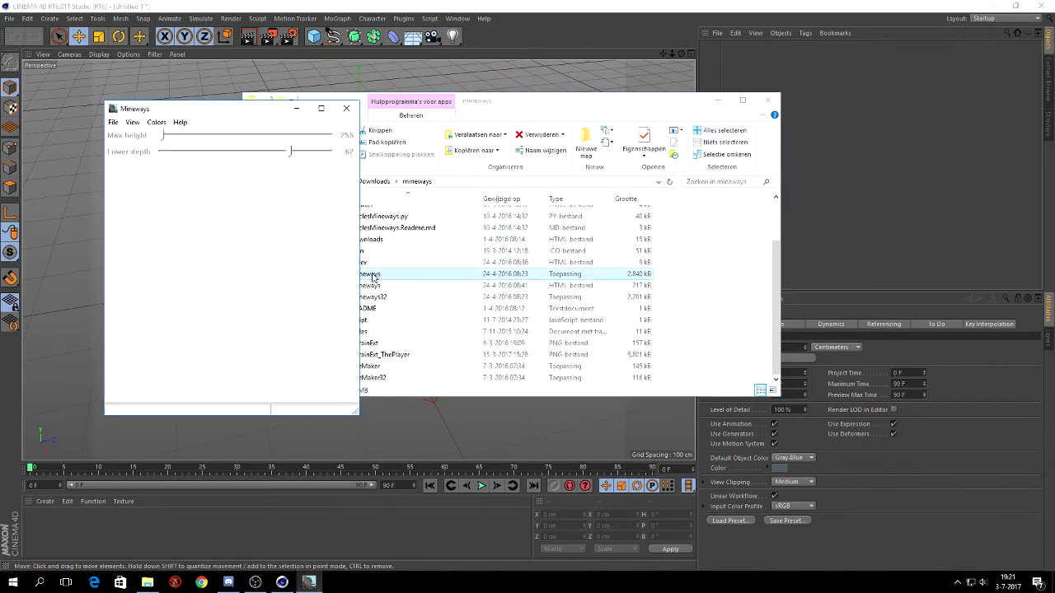
left_click(113, 122)
mouse_move(141, 135)
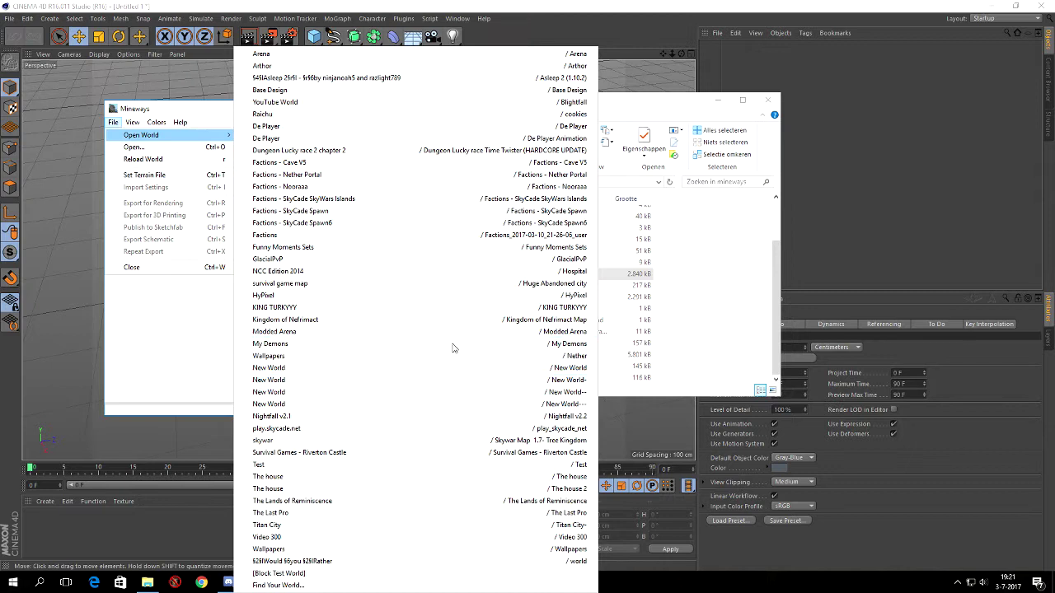
left_click(133, 146)
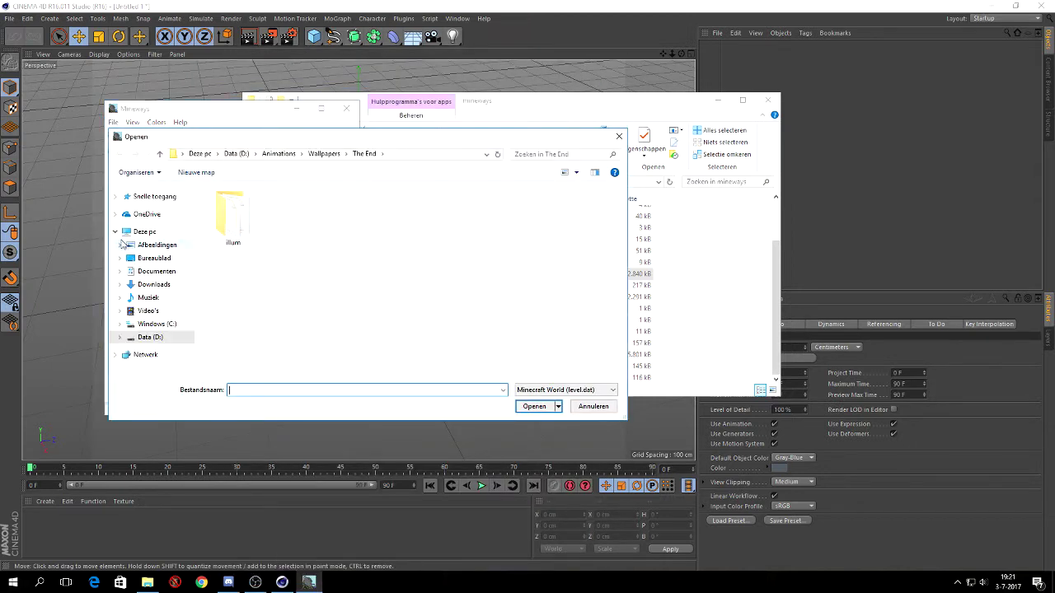
left_click(168, 258)
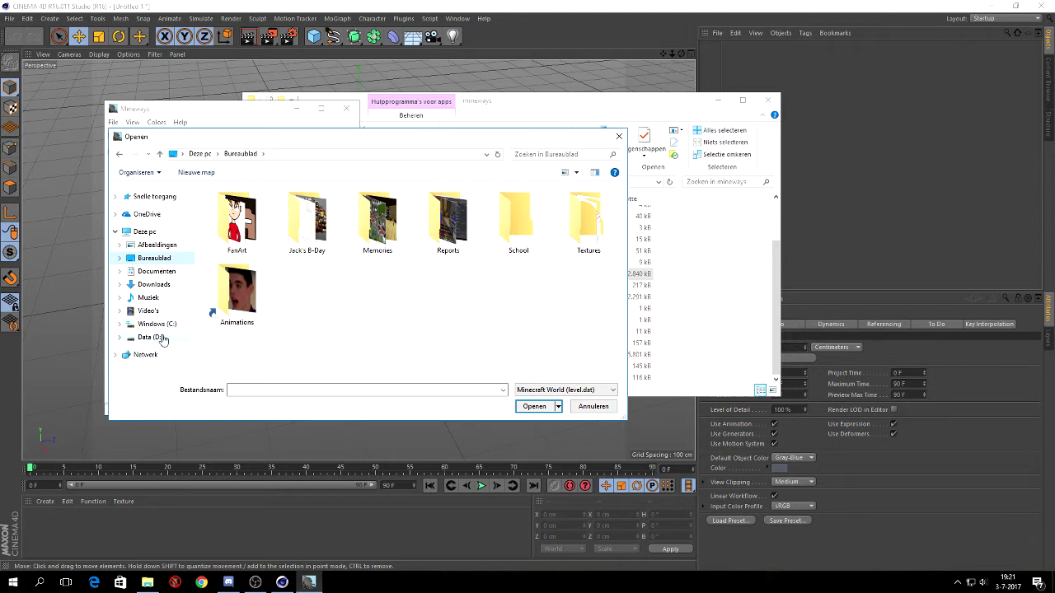
left_click(619, 137)
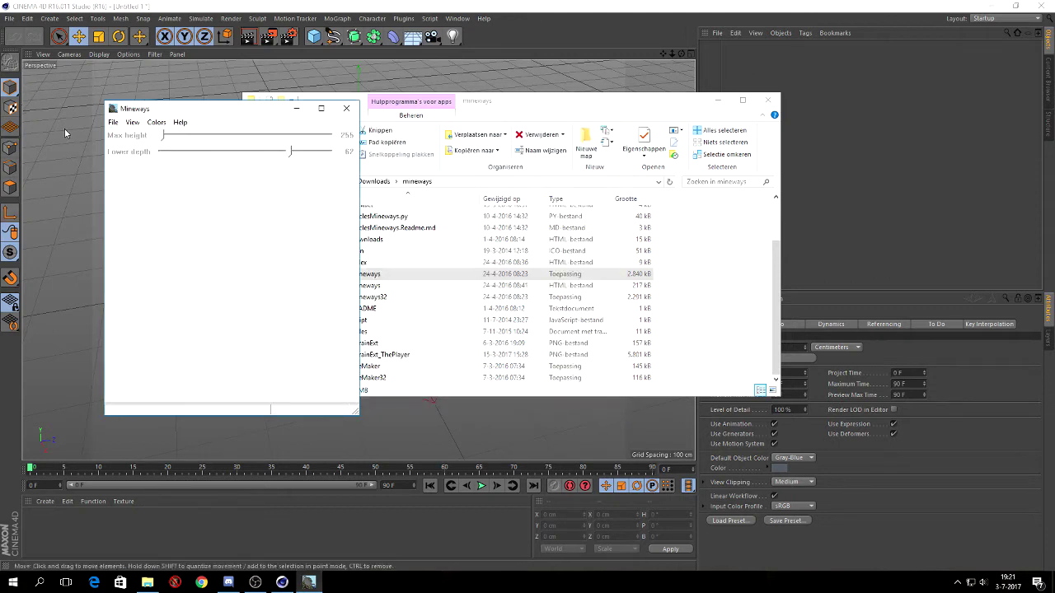
- Open the saved Minecraft world De Player Animation in Mineways
left_click(113, 123)
mouse_move(140, 135)
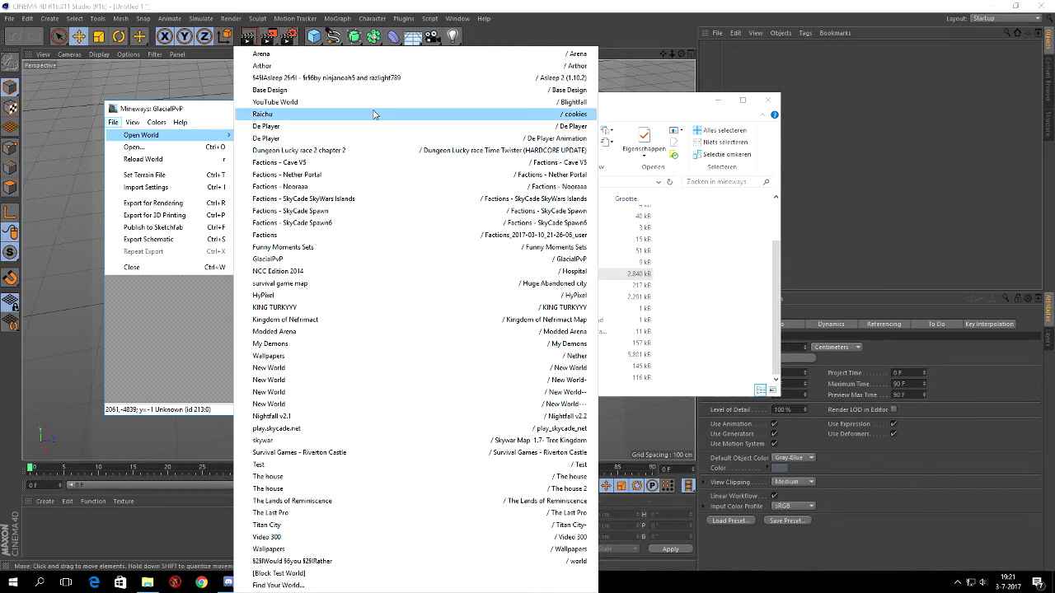
left_click(384, 138)
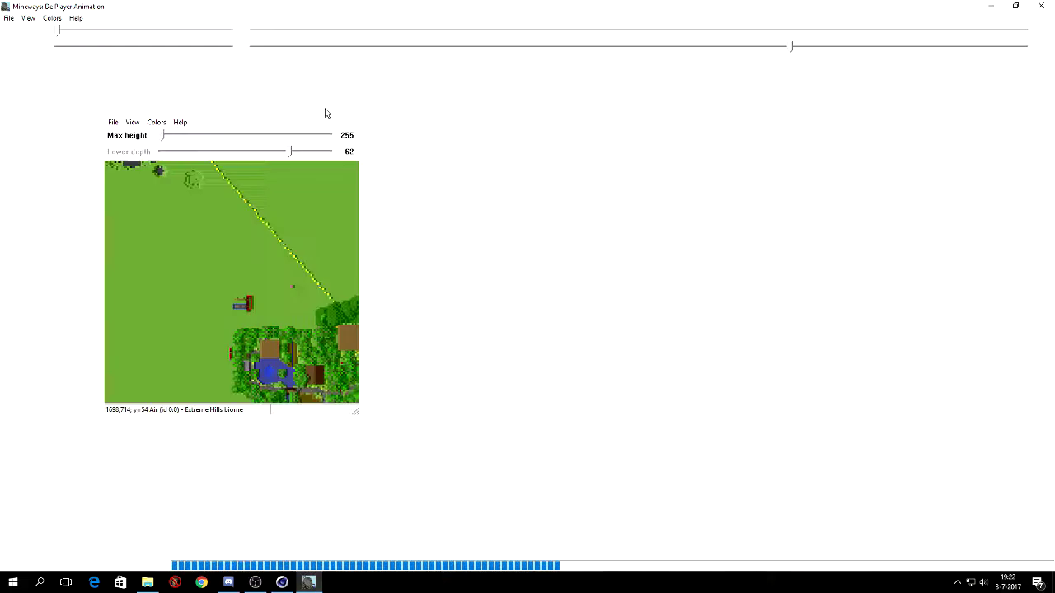
- Examine the map of the world to locate the walled compound with brown-roofed buildings and gardens
left_click_drag(791, 346, 630, 211)
scroll(646, 344, "up", 4)
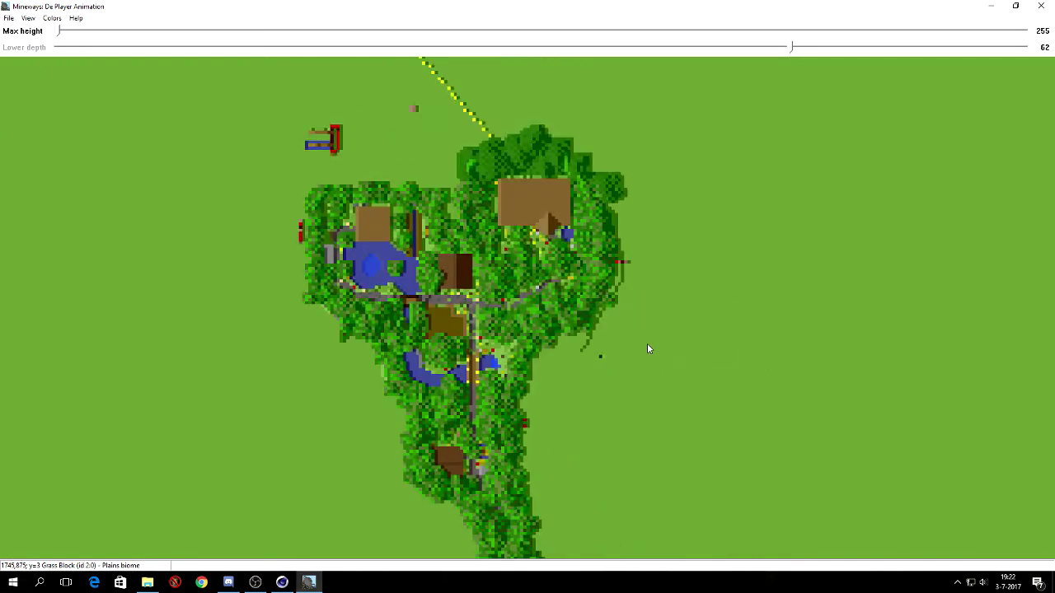
left_click_drag(647, 347, 628, 325)
left_click_drag(622, 391, 669, 516)
left_click_drag(403, 306, 503, 374)
left_click_drag(583, 437, 436, 82)
left_click_drag(561, 509, 517, 160)
left_click_drag(575, 258, 535, 140)
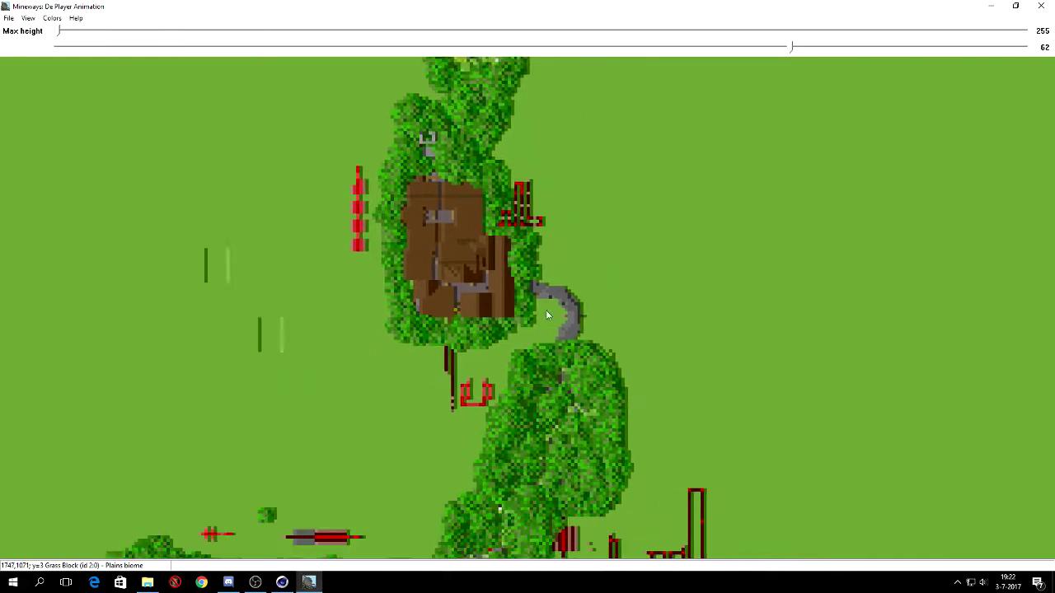
left_click_drag(549, 315, 522, 212)
left_click_drag(452, 449, 530, 210)
left_click_drag(477, 398, 583, 273)
left_click_drag(376, 453, 647, 358)
left_click_drag(403, 328, 441, 377)
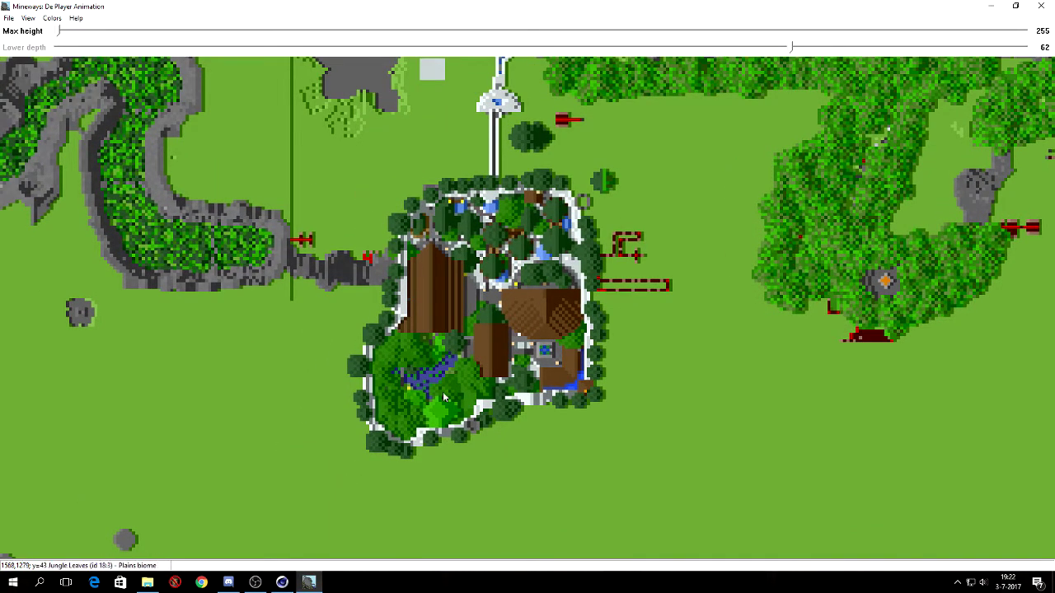
left_click_drag(336, 456, 375, 395)
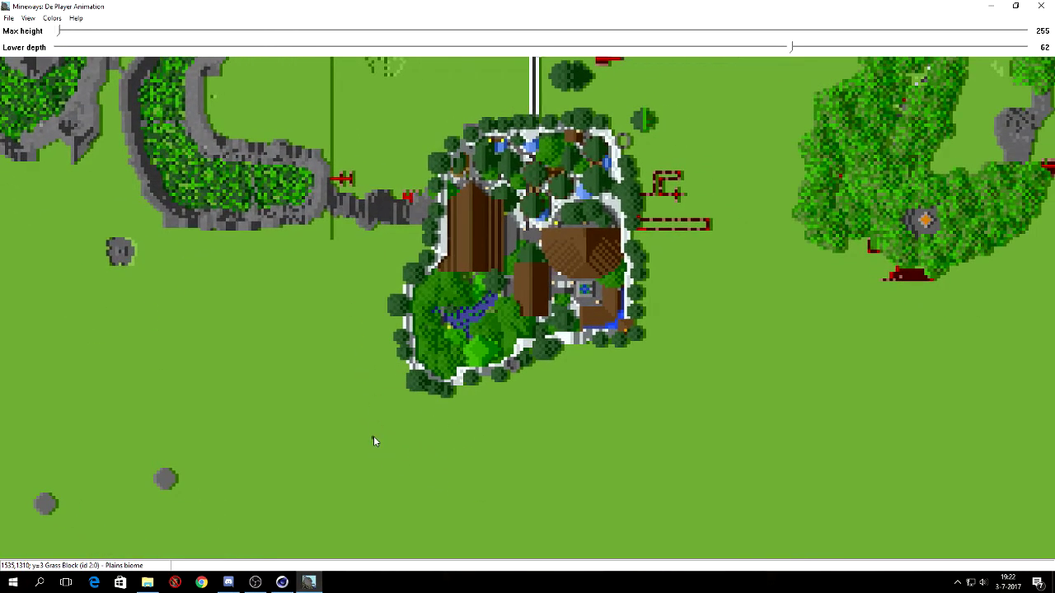
- Select a rectangular area enclosing the whole walled compound and set the selection's lower depth to 2
right_click_drag(373, 436, 665, 104)
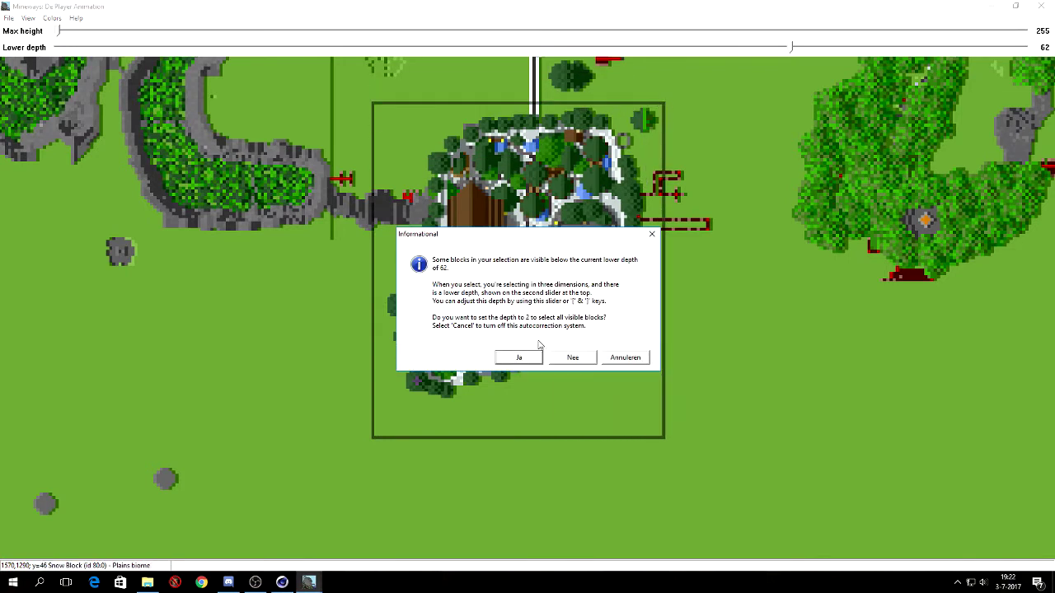
left_click(511, 357)
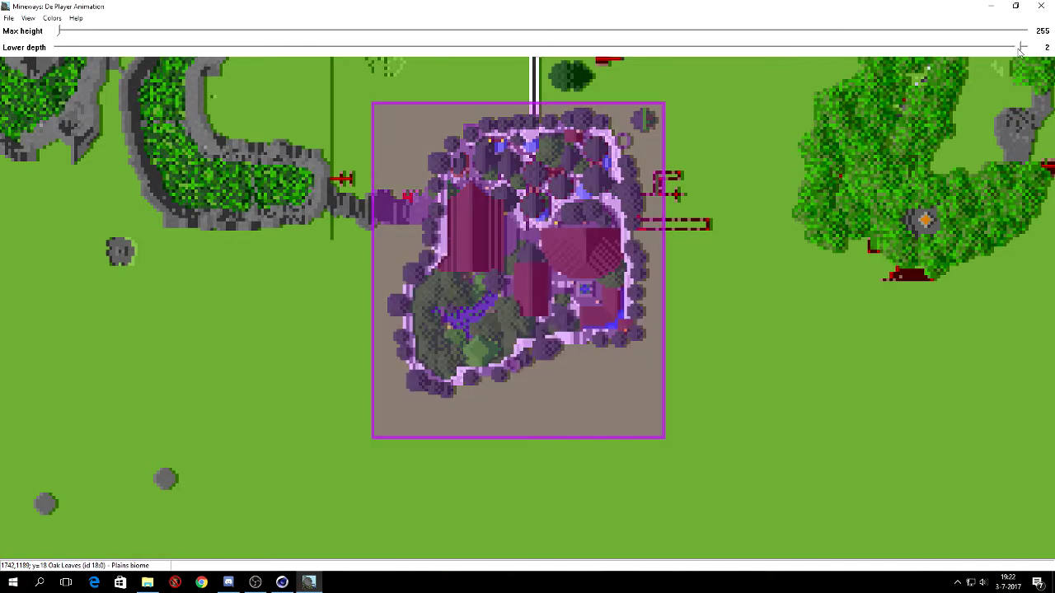
left_click_drag(1021, 47, 1012, 51)
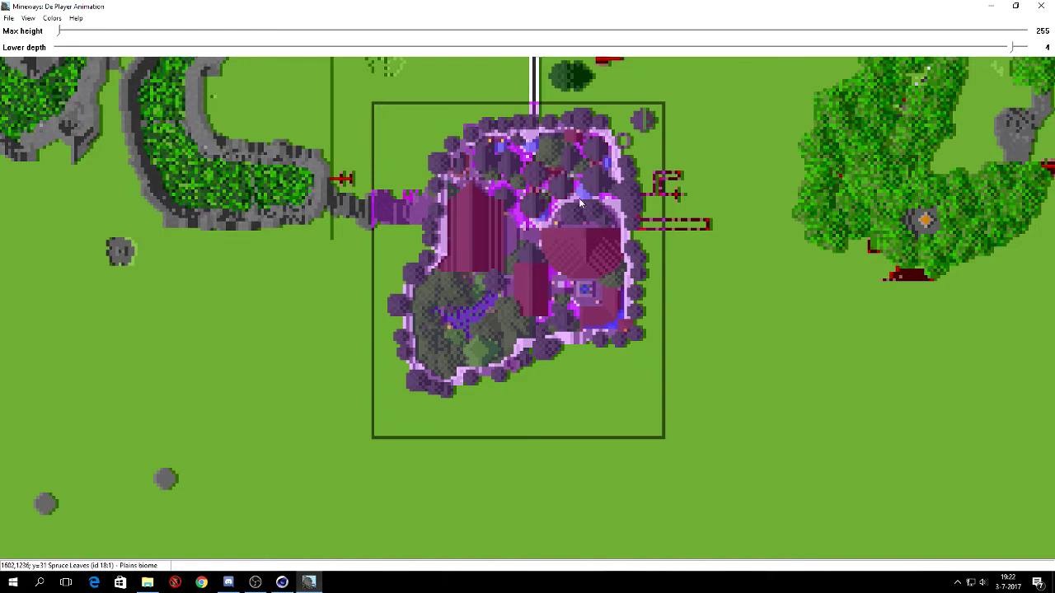
left_click_drag(1013, 50, 1022, 48)
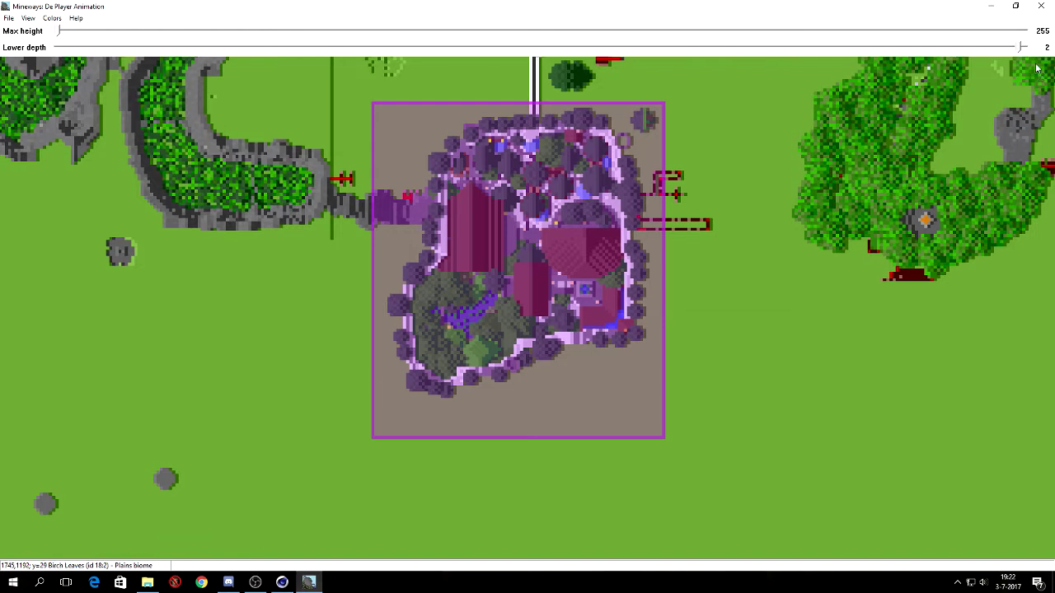
- Start an export for rendering of the selected area and create and open a new Tutorial folder on the desktop as its destination
mouse_move(1020, 52)
left_mouse_down()
mouse_move(966, 58)
mouse_move(1020, 48)
left_mouse_up()
left_click_drag(58, 31, 5, 6)
left_click(9, 19)
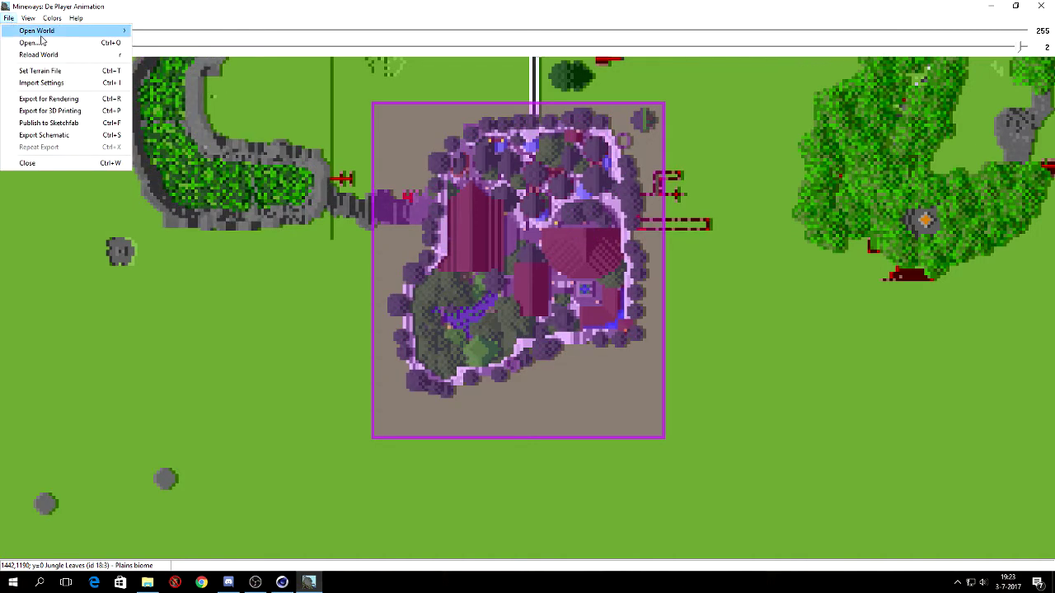
left_click(54, 99)
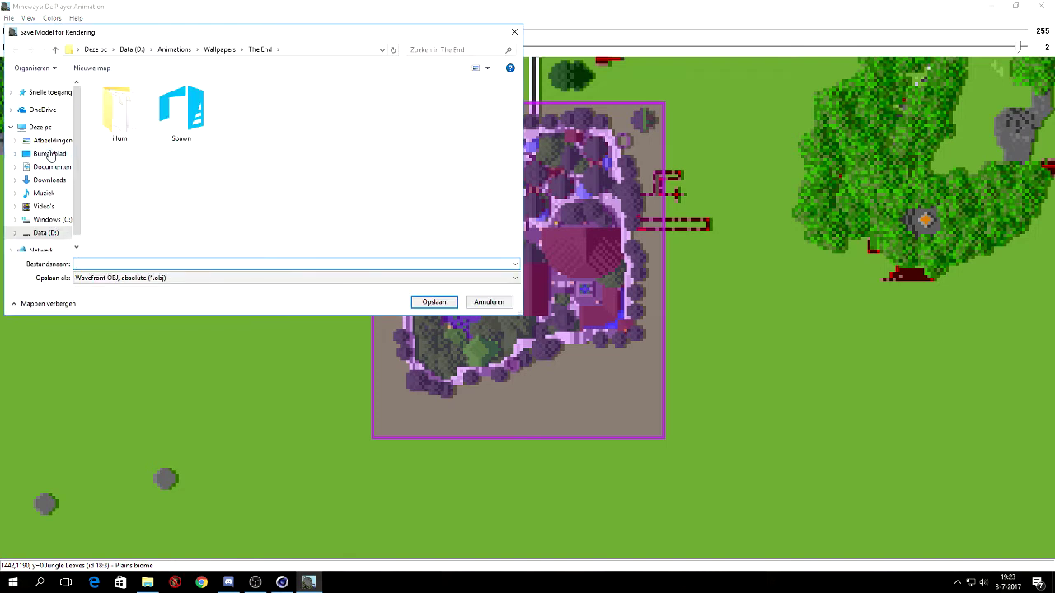
left_click(50, 154)
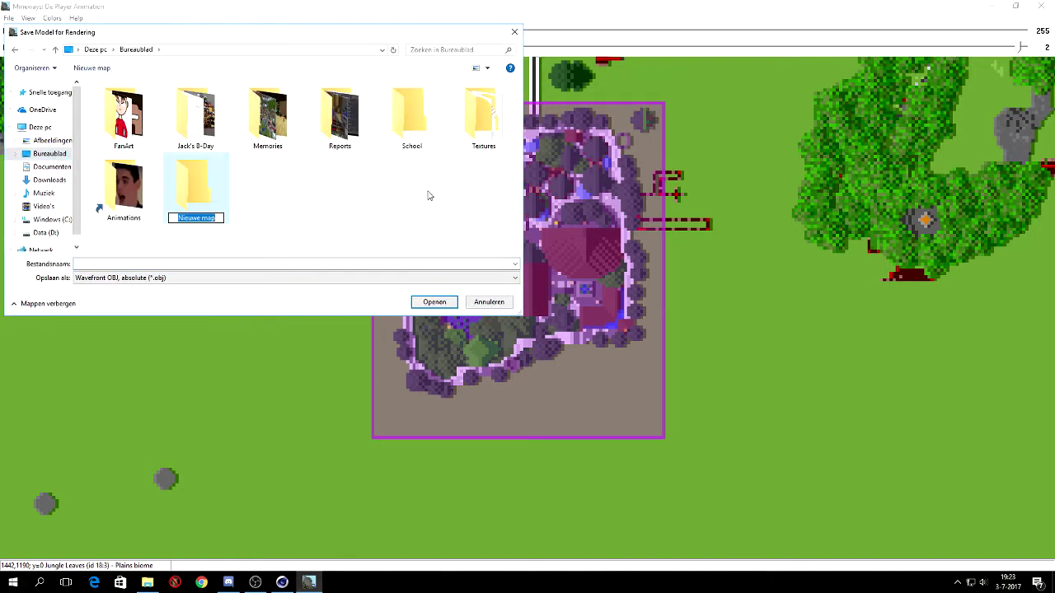
type("Tutorial")
key("Return")
double_click(186, 197)
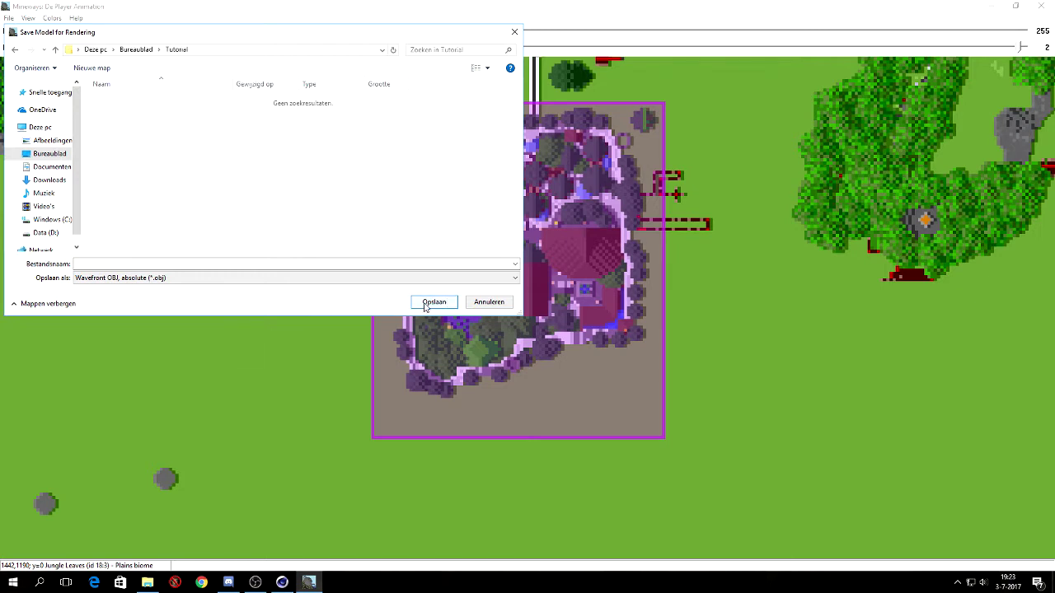
- Name the export map as an absolute Wavefront OBJ and export the model with full color texture patterns
left_click(152, 262)
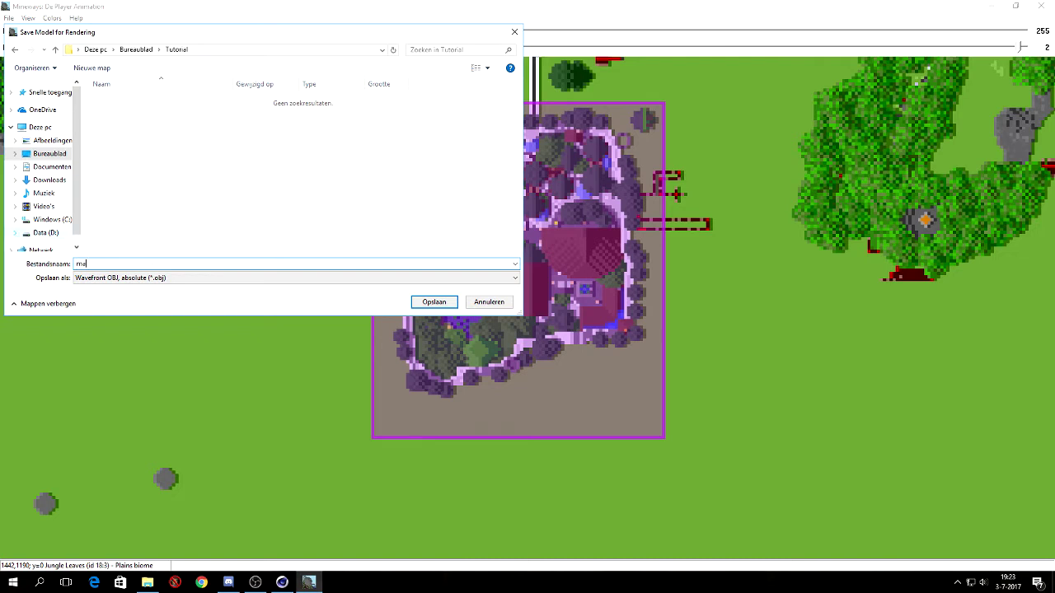
type("me")
key("Return")
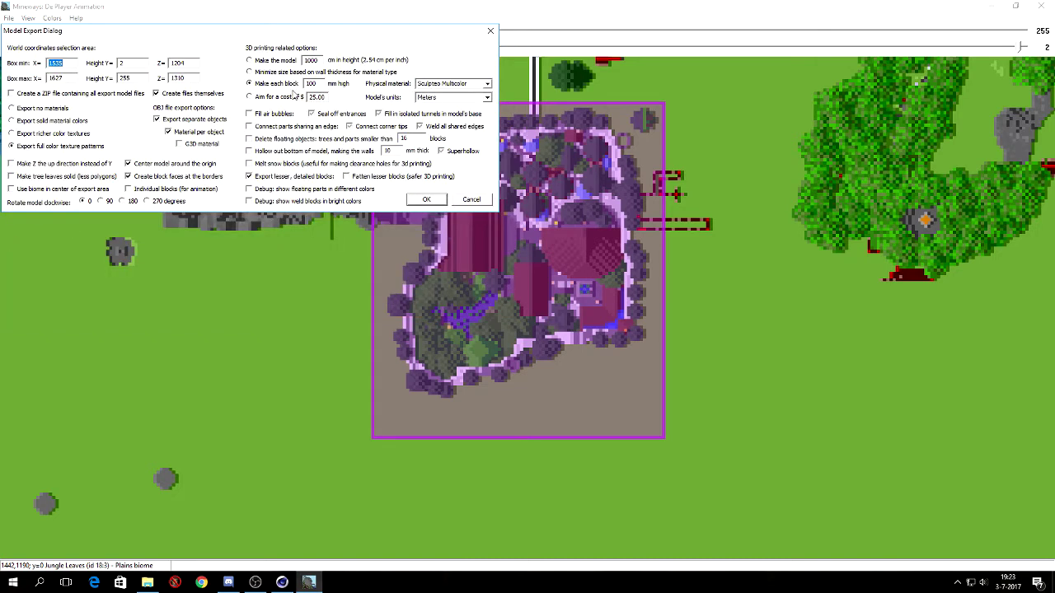
type("0")
left_click(413, 198)
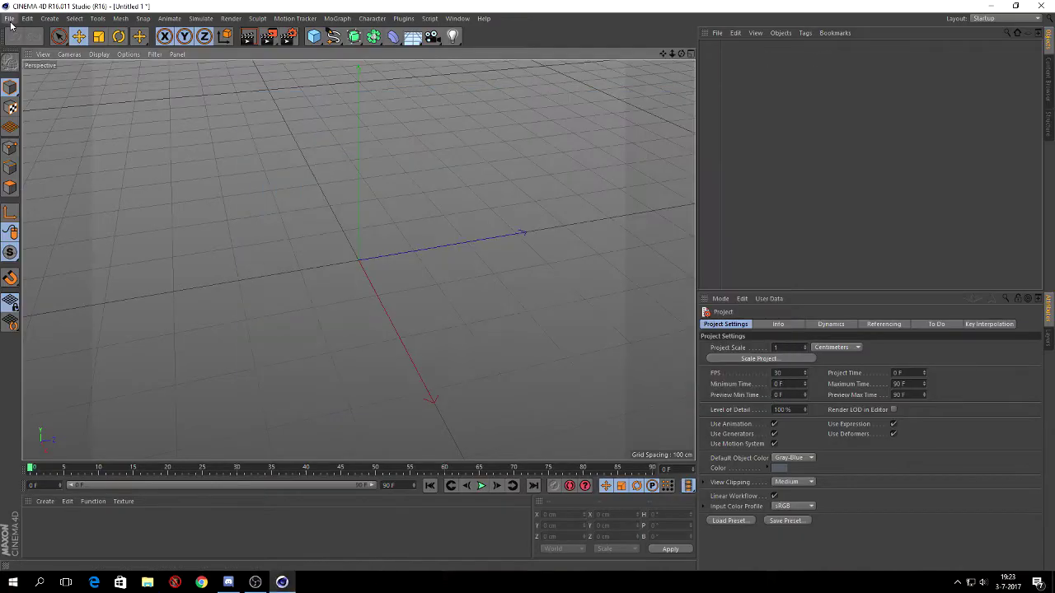
- In Cinema 4D, open the map OBJ model from the desktop's Tutorial folder and accept the Wavefront import settings in meters
left_click(9, 18)
left_click(33, 43)
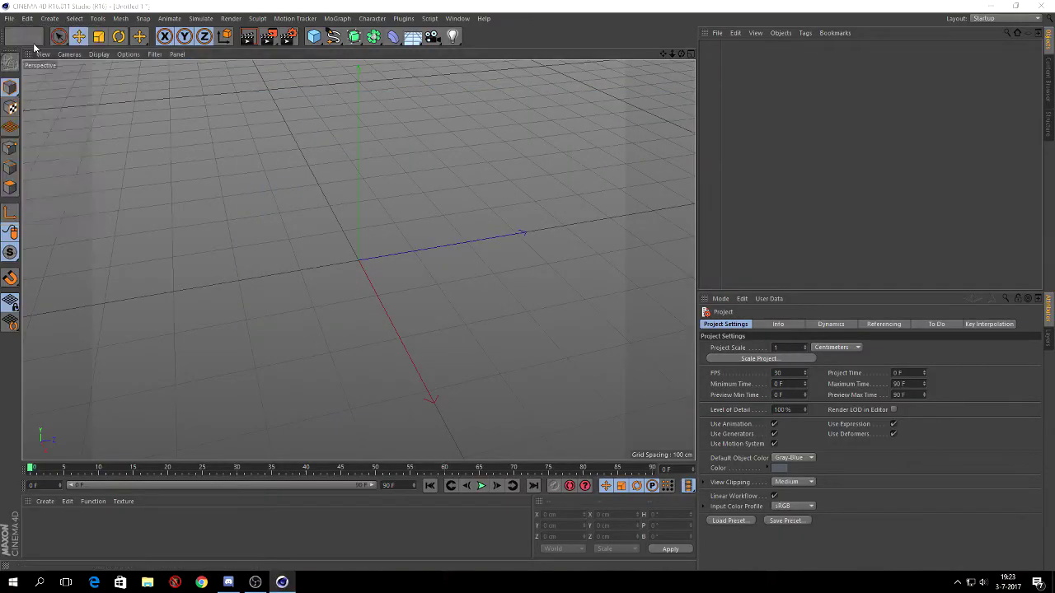
left_click(58, 143)
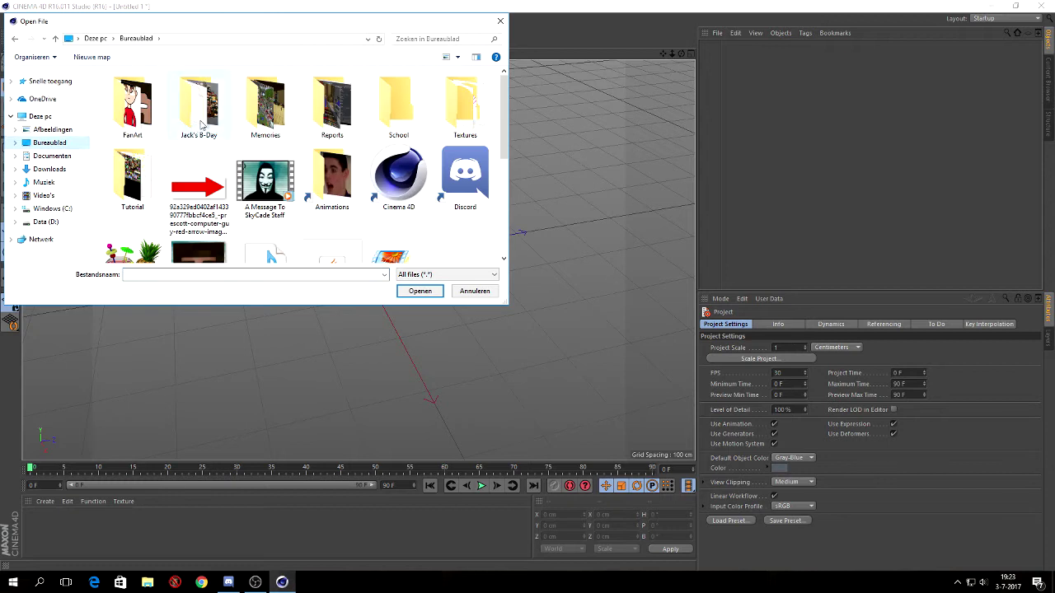
double_click(137, 177)
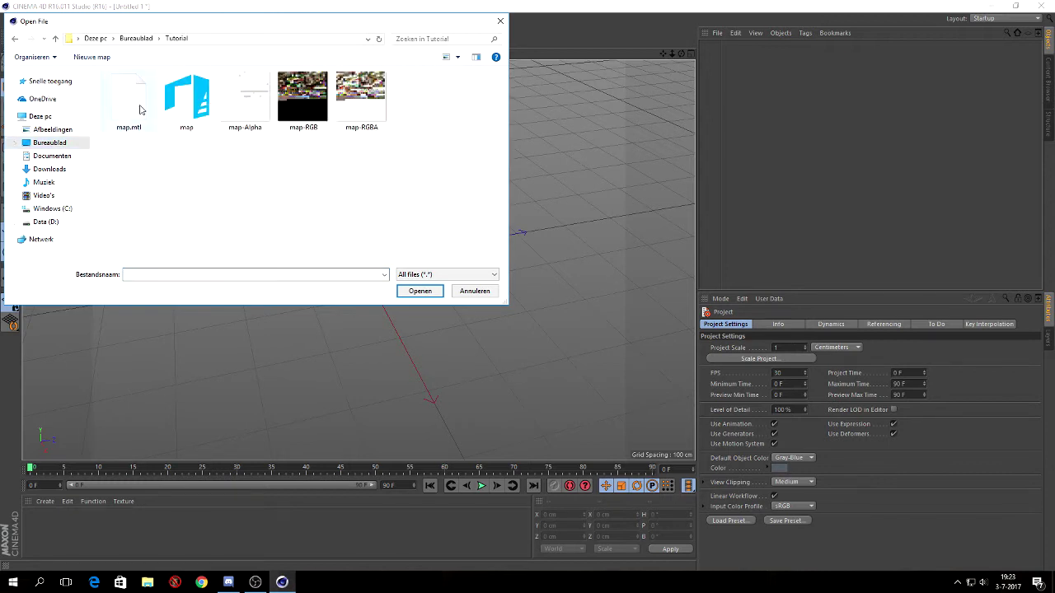
double_click(172, 97)
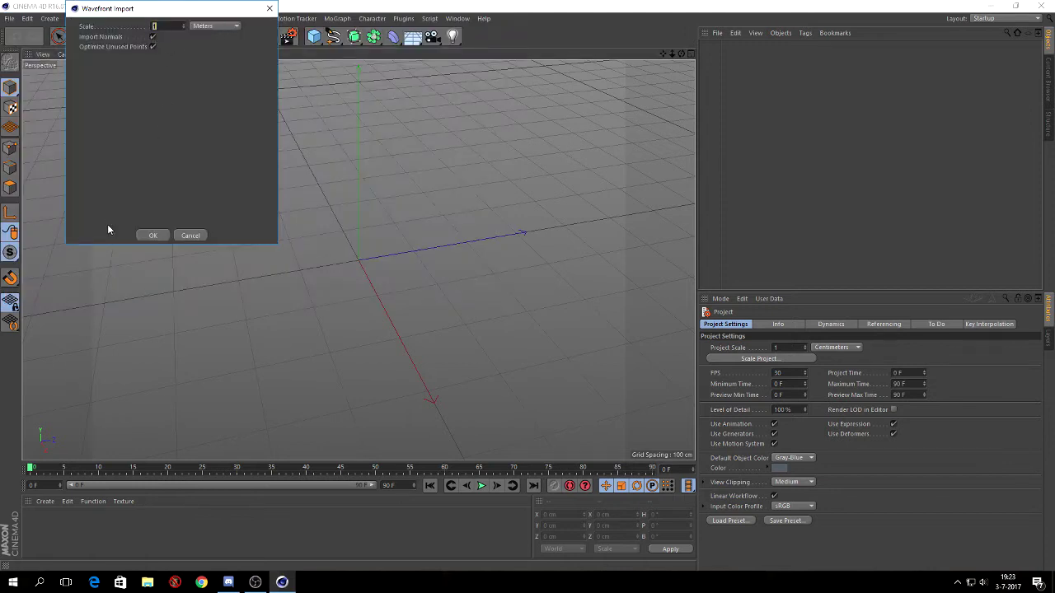
key("Return")
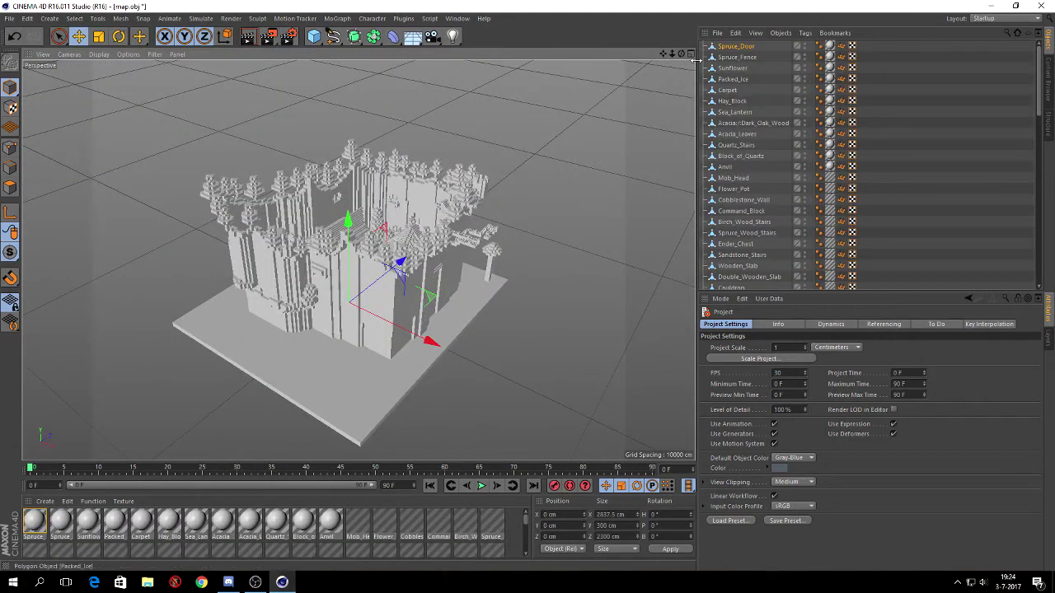
- Render the active view of the imported compound from a raised angle to examine its untextured geometry
left_click_drag(399, 140, 280, 401, "alt")
scroll(281, 401, "up", 4)
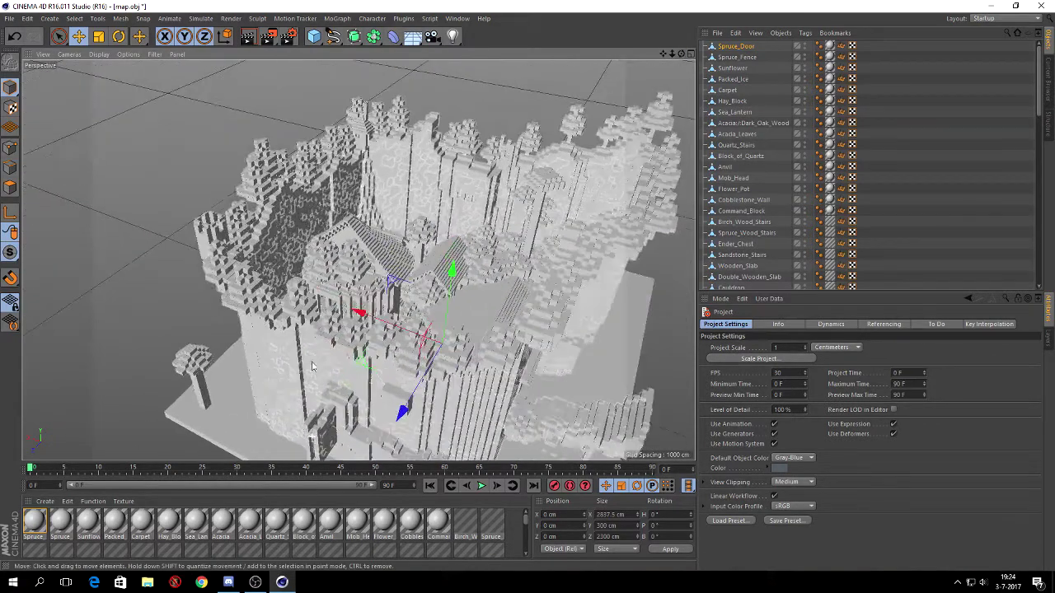
left_click(249, 37)
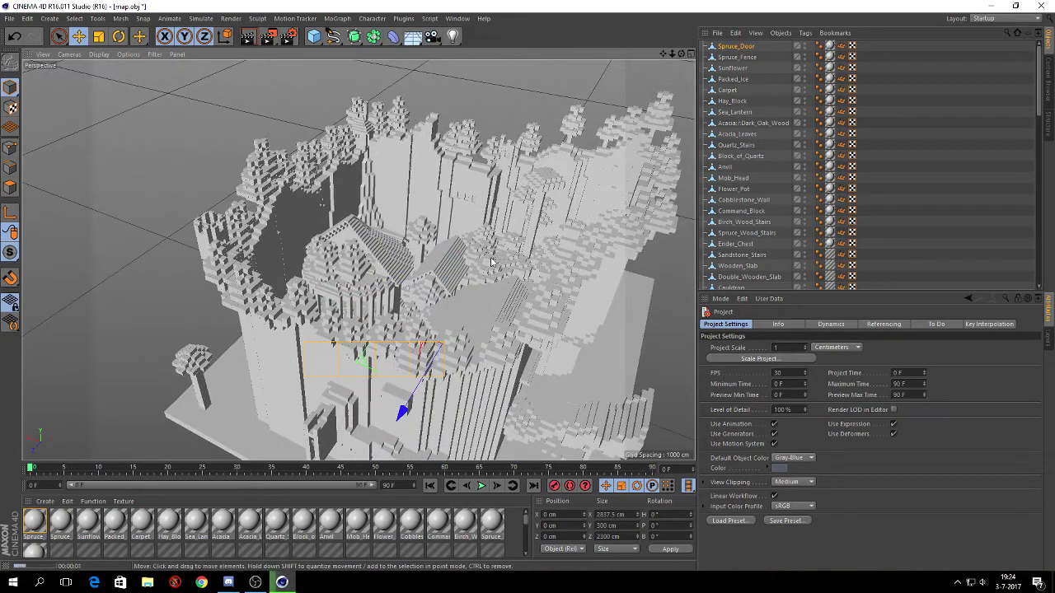
key("ctrl+r")
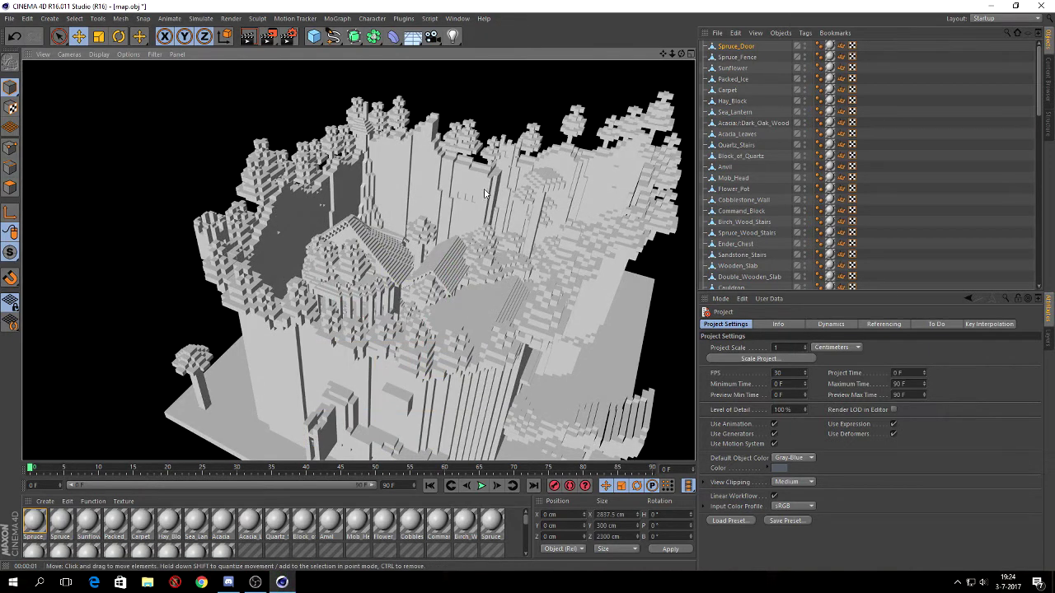
- Select all the materials, disable their Reflectance channel and enable their Alpha channel
key("ctrl+a")
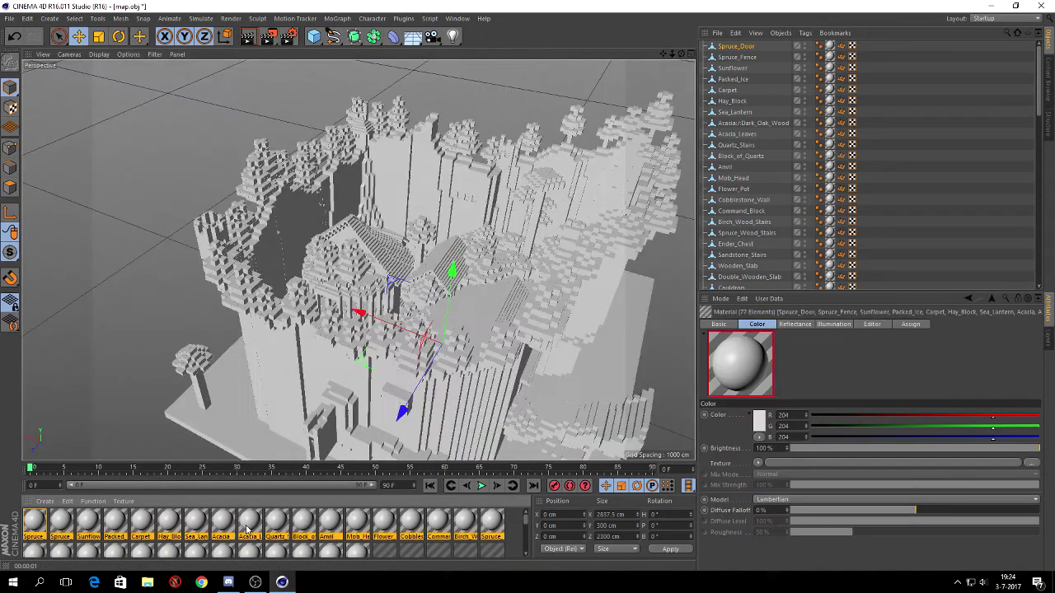
left_click(252, 531)
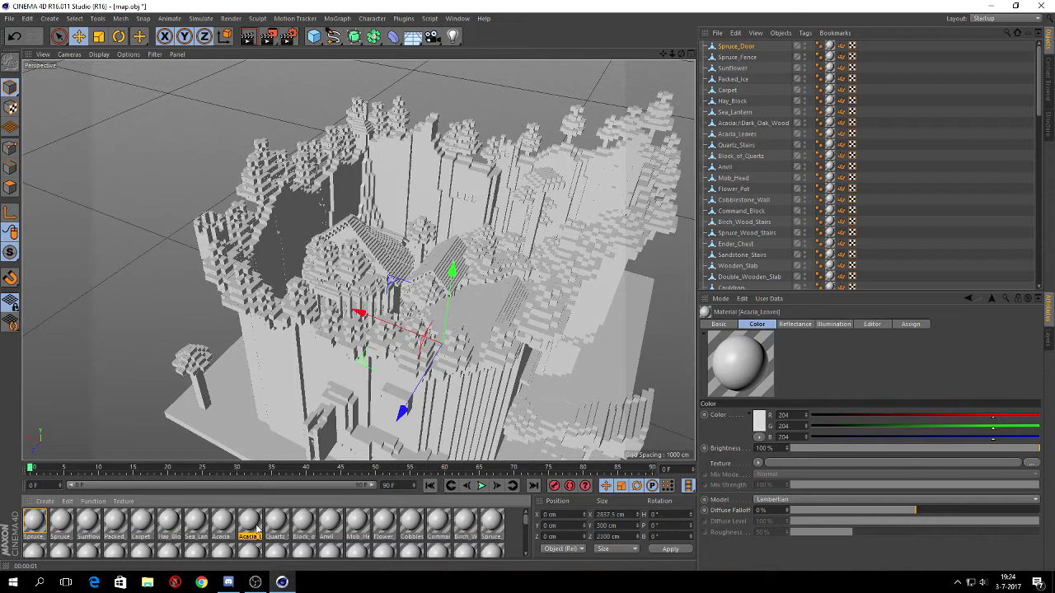
key("ctrl+a")
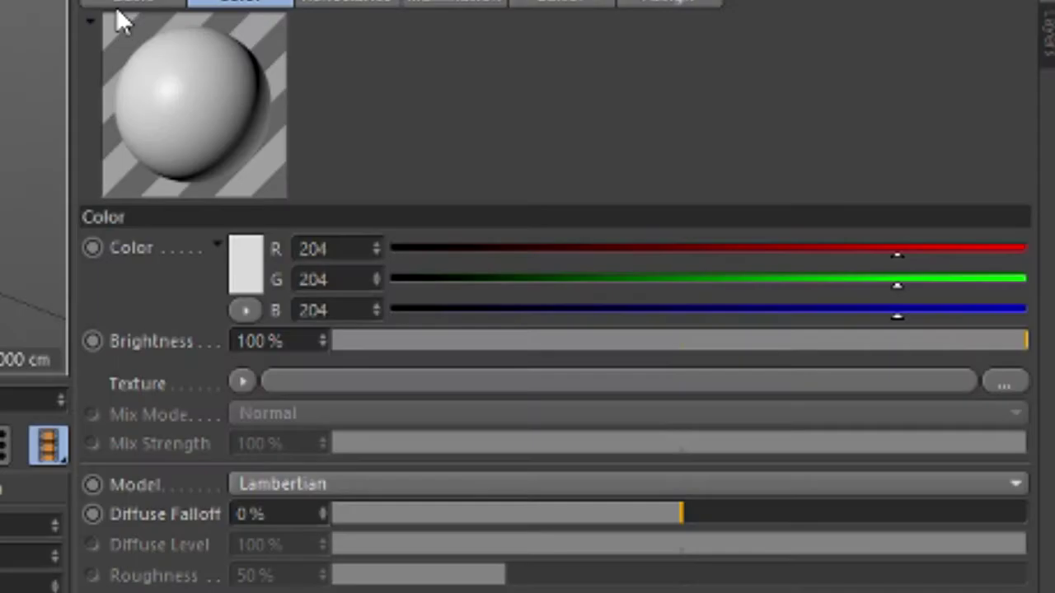
left_click(718, 324)
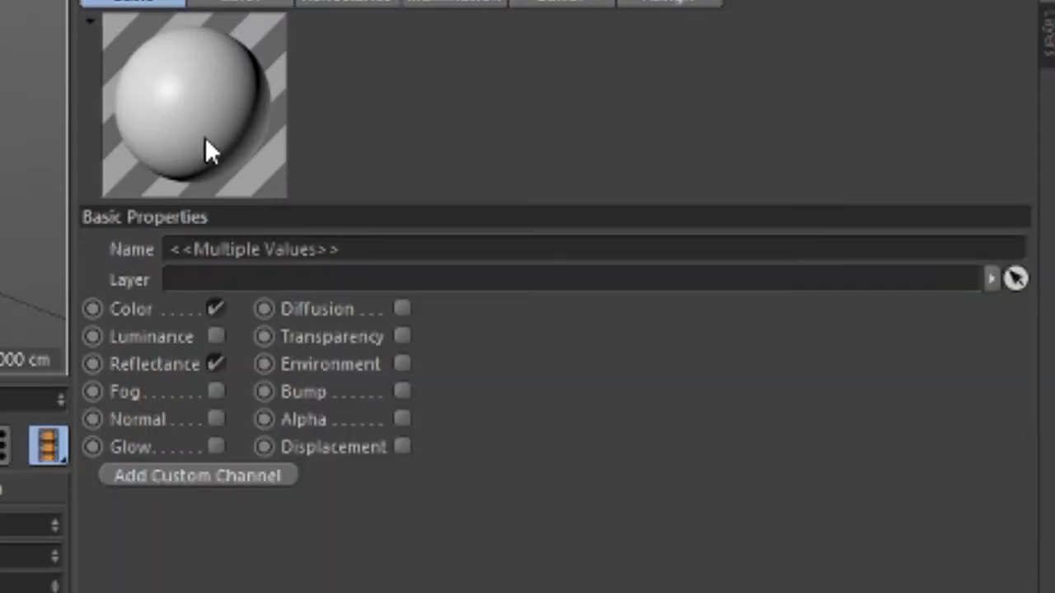
left_click(215, 364)
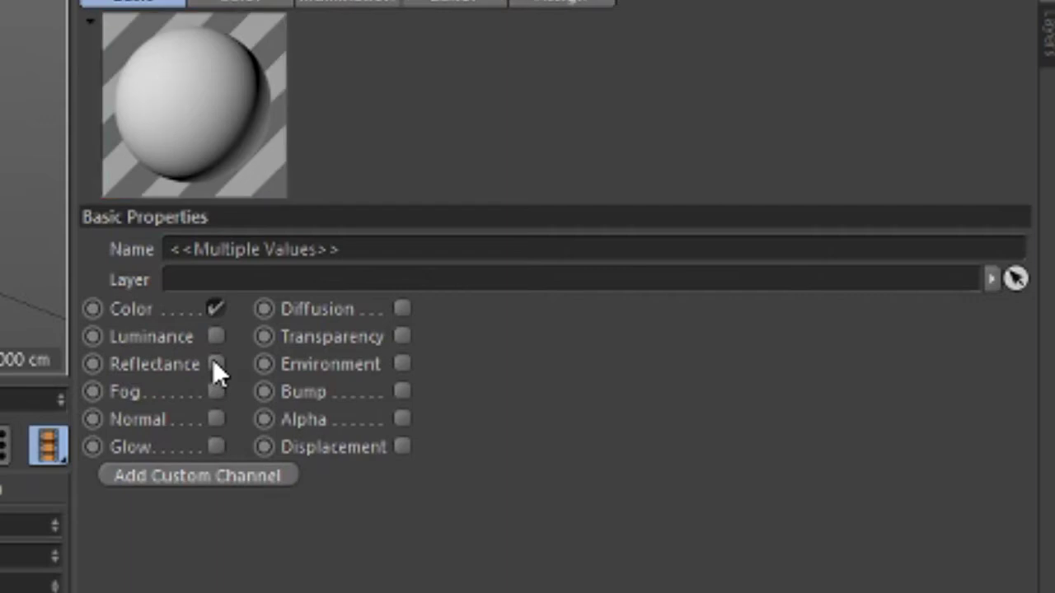
left_click(403, 420)
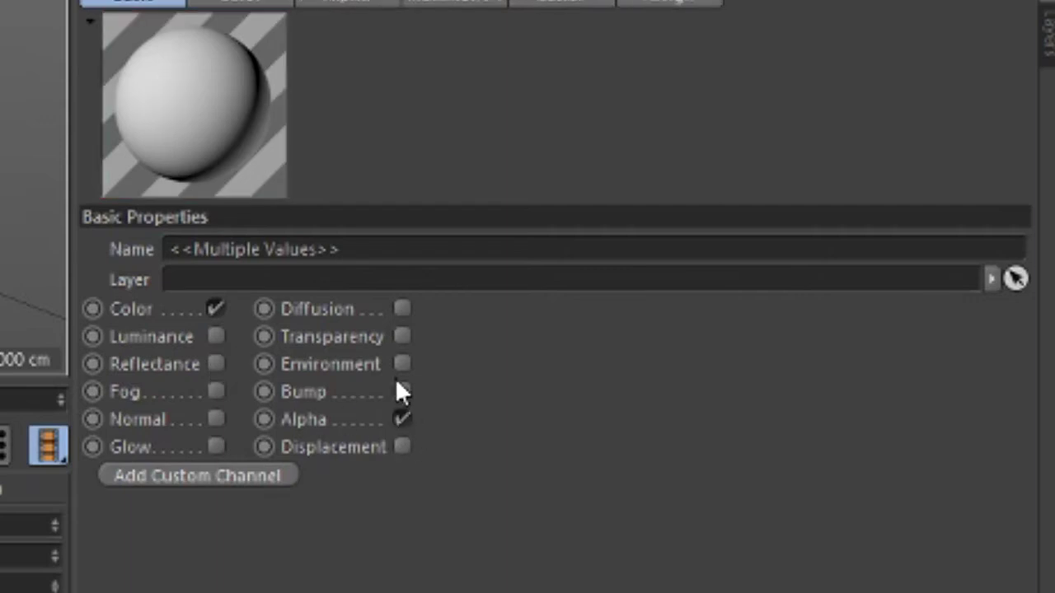
- Load map-RGBA as the color texture of all selected materials and set its sampling to None
left_click(259, 3)
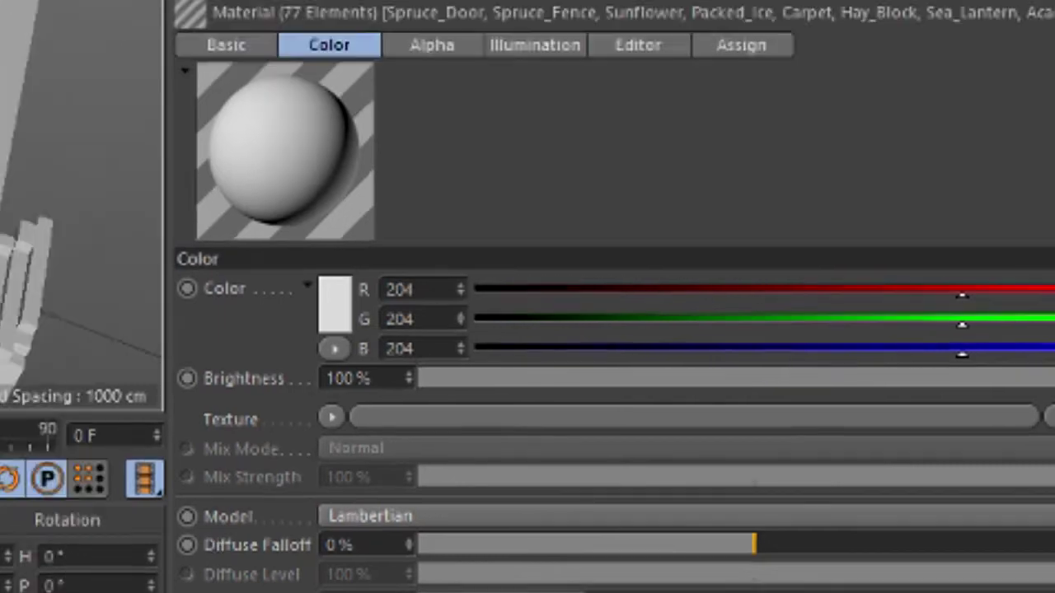
left_click(1002, 383)
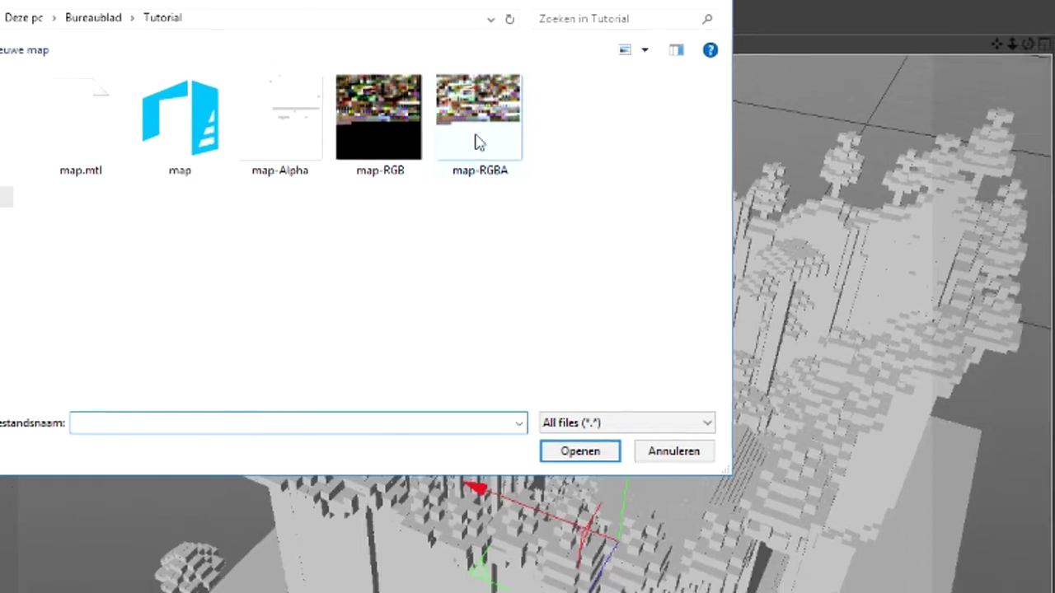
double_click(478, 142)
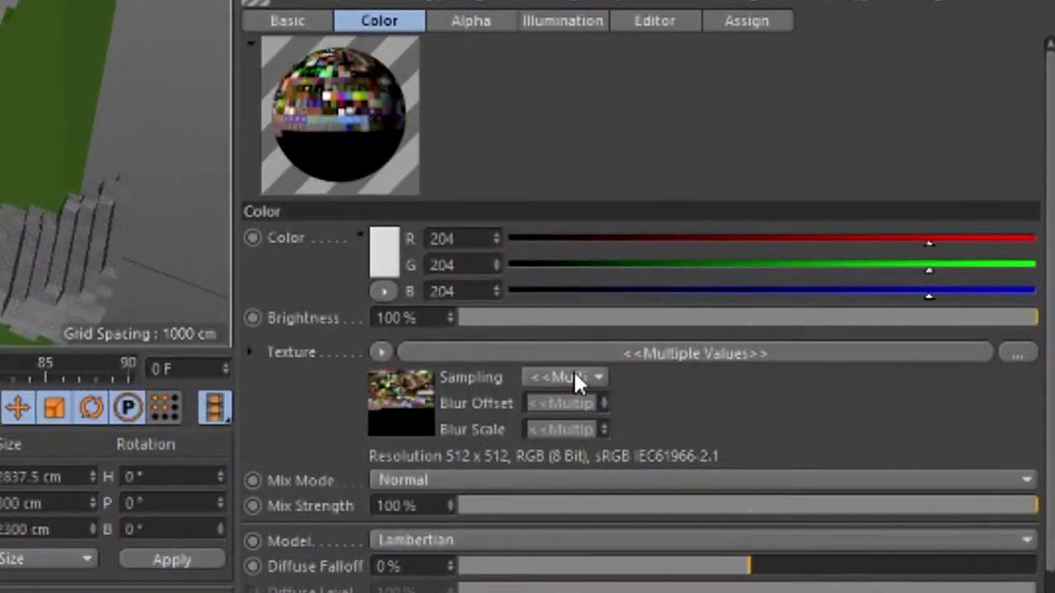
left_click(575, 375)
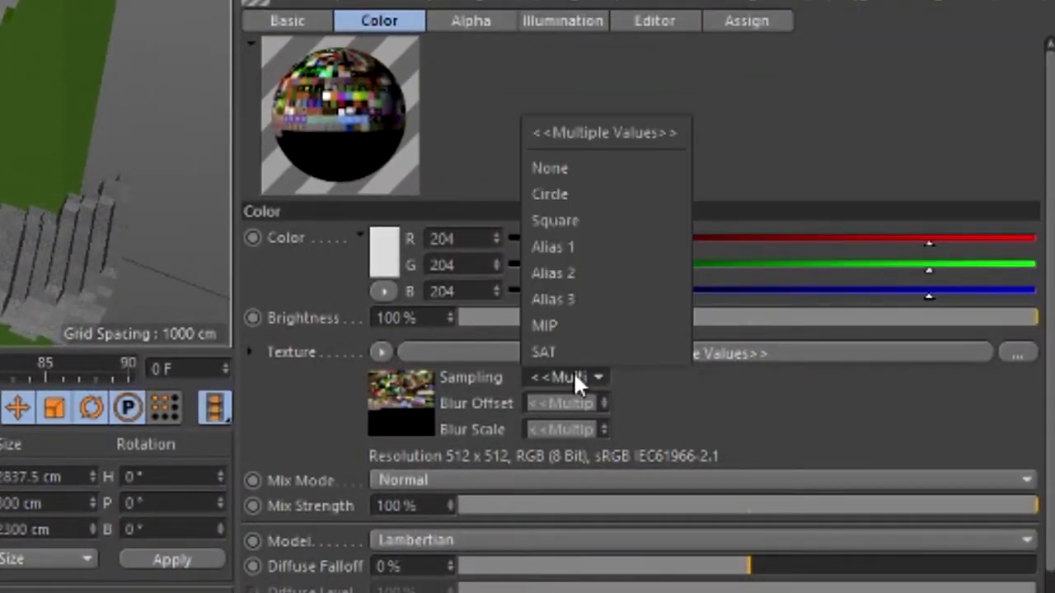
left_click(535, 174)
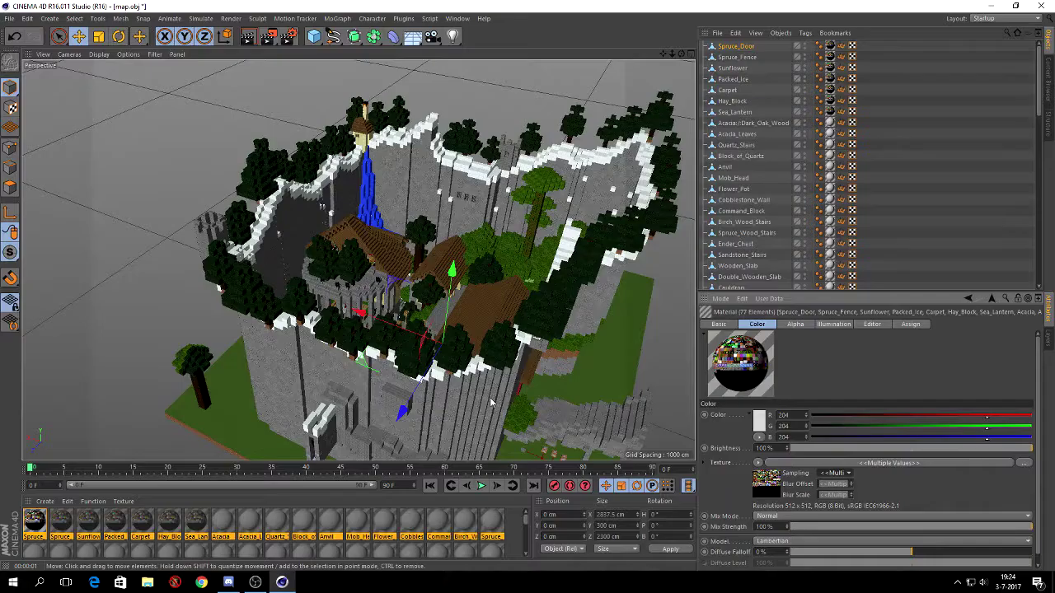
- Test-render a close-up of the wall and trees, and set the color texture's sampling to None again
scroll(475, 387, "up", 5)
scroll(475, 368, "up", 14)
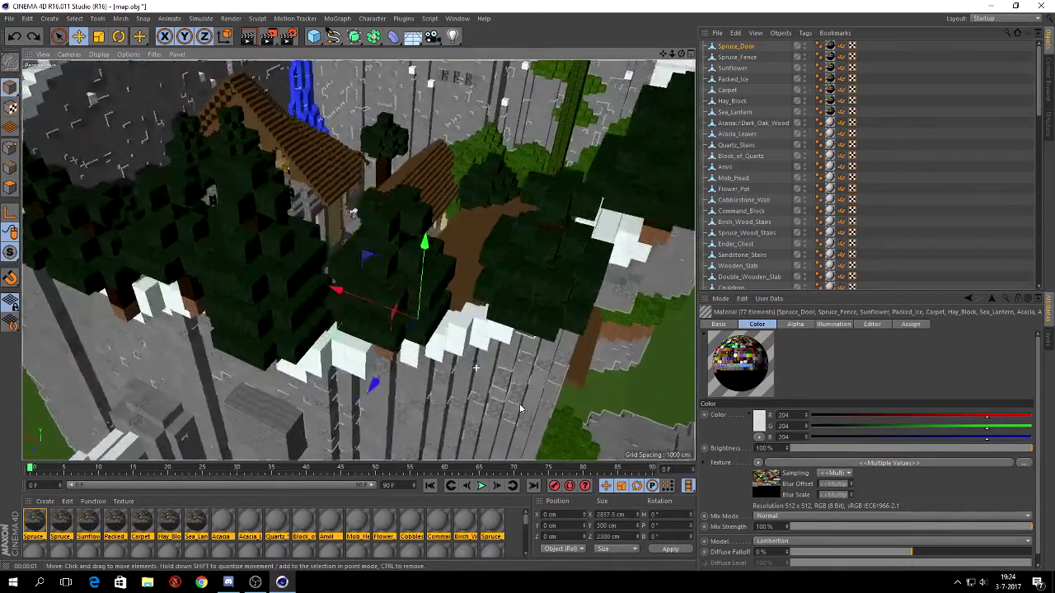
left_click(247, 39)
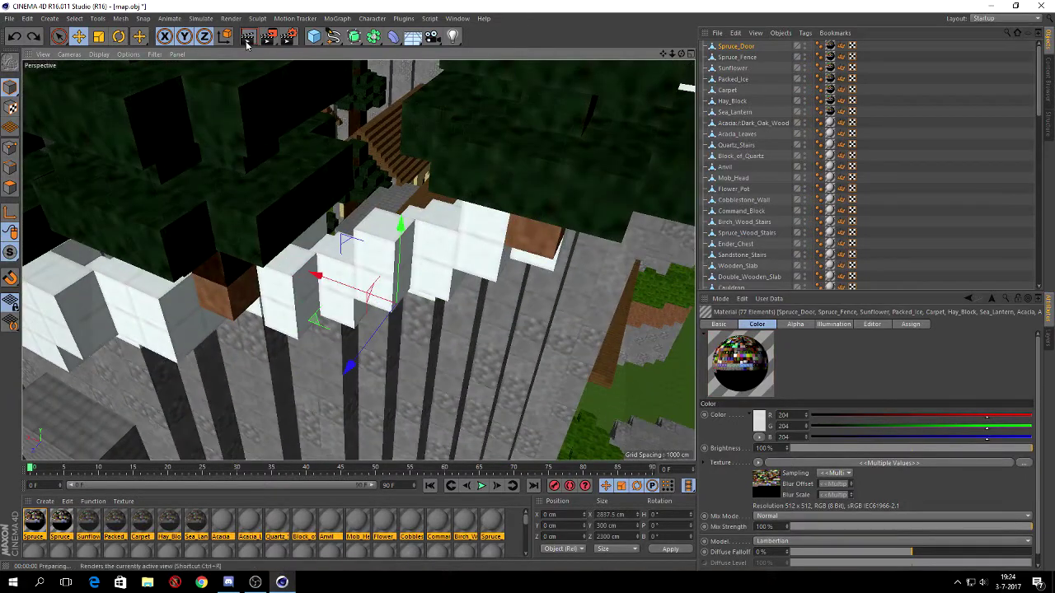
left_click(622, 403)
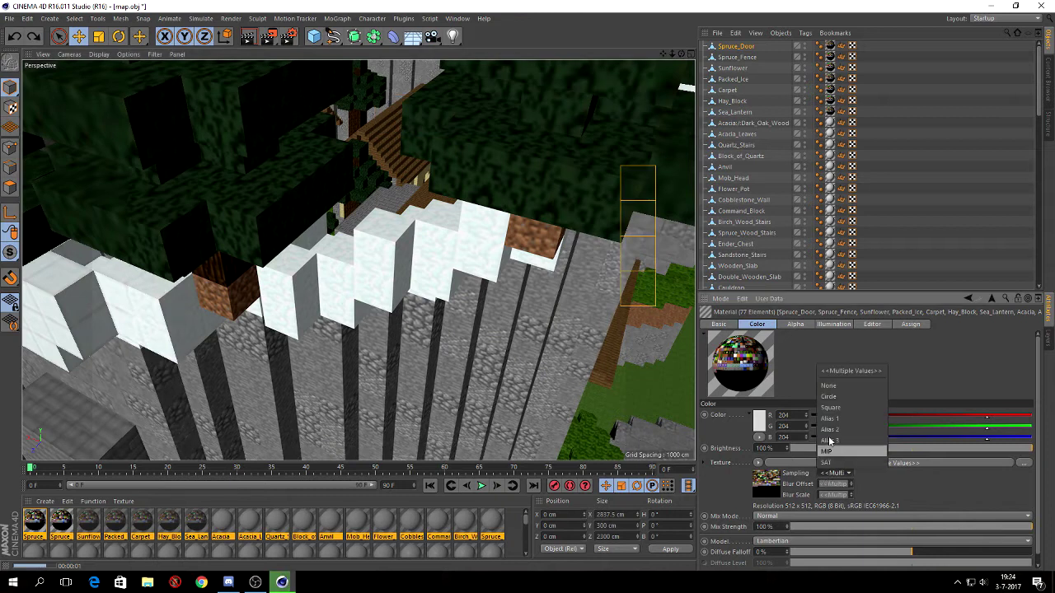
left_click(834, 473)
left_click(830, 387)
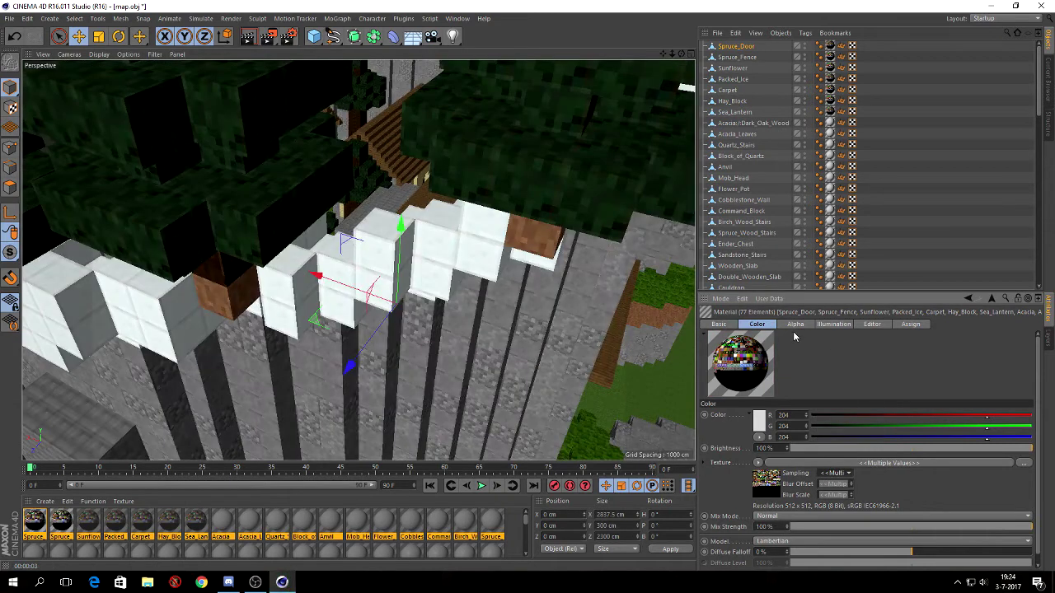
- Load map-Alpha as the alpha texture of all selected materials and set its sampling to None
left_click(796, 329)
left_click(1031, 478)
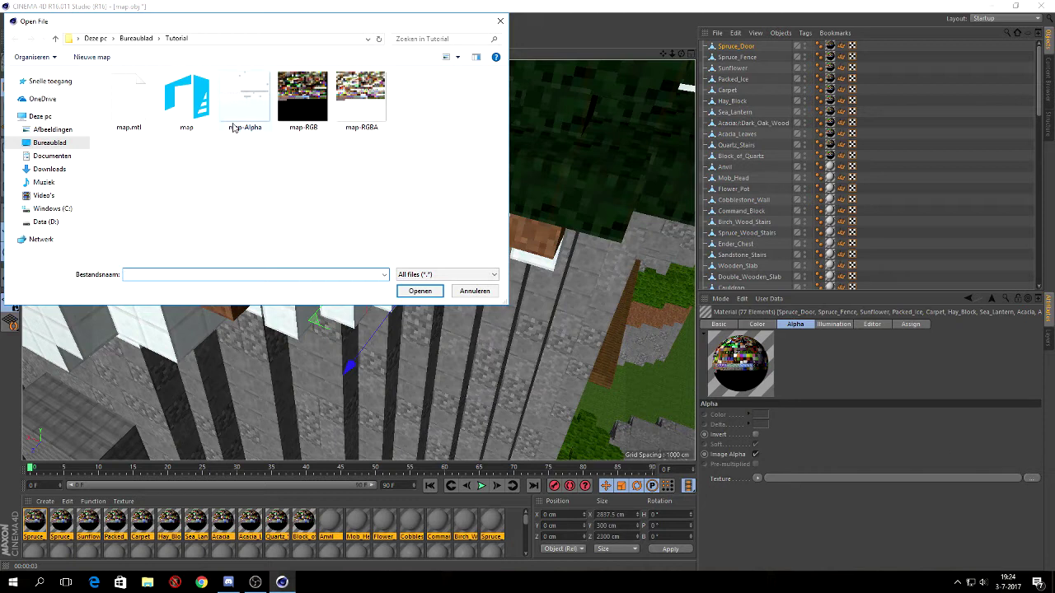
double_click(233, 125)
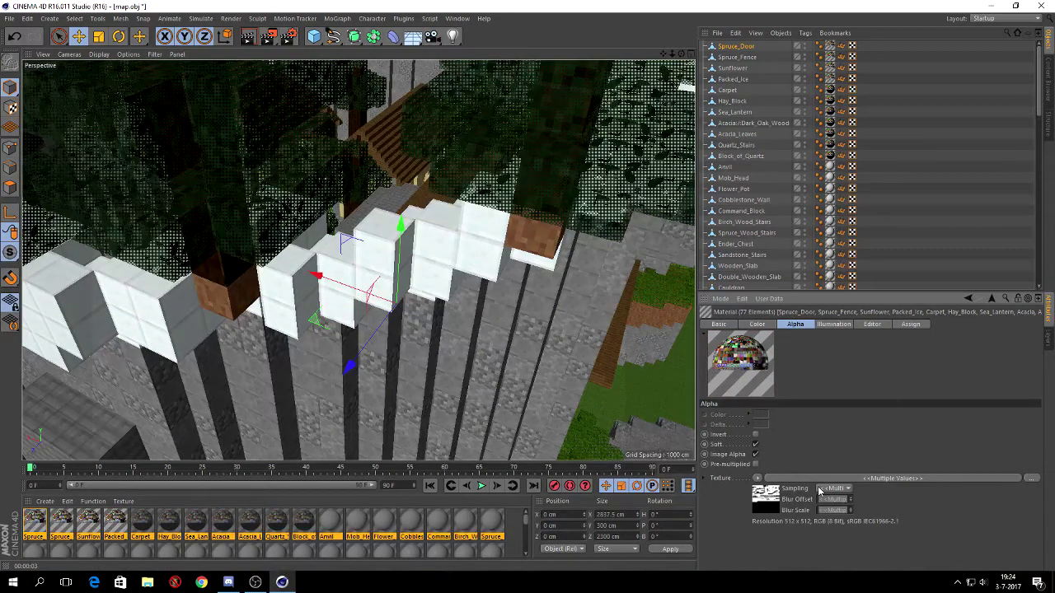
left_click(818, 489)
left_click(825, 400)
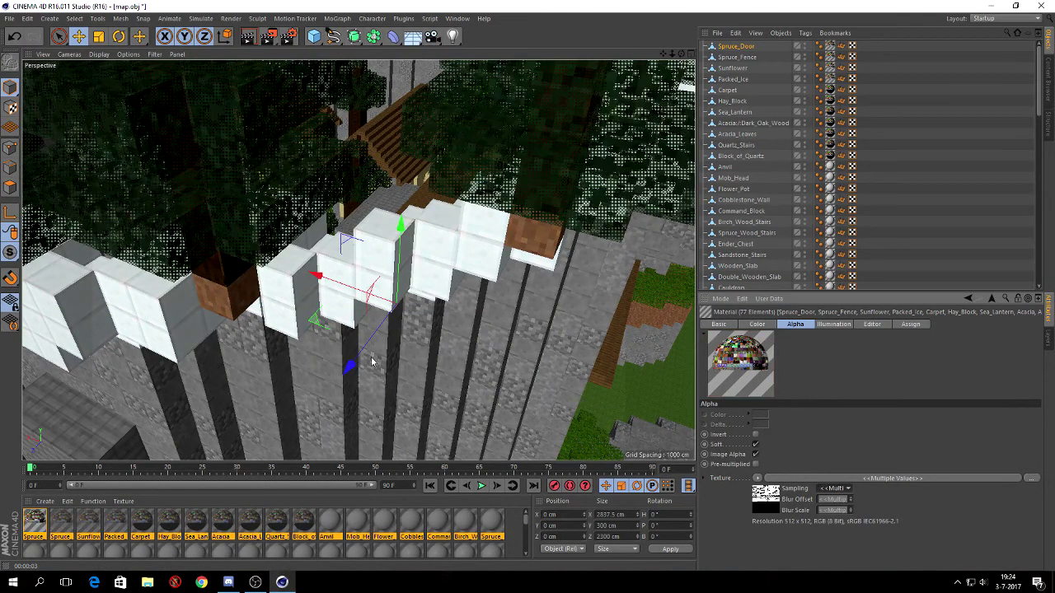
left_click_drag(371, 361, 364, 341, "alt")
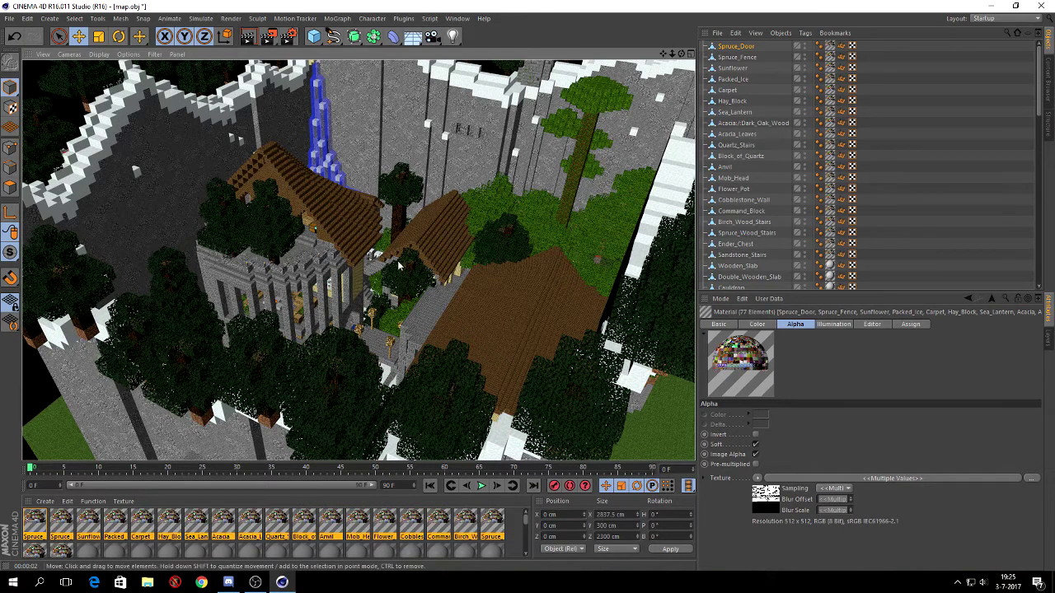
scroll(368, 313, "up", 5)
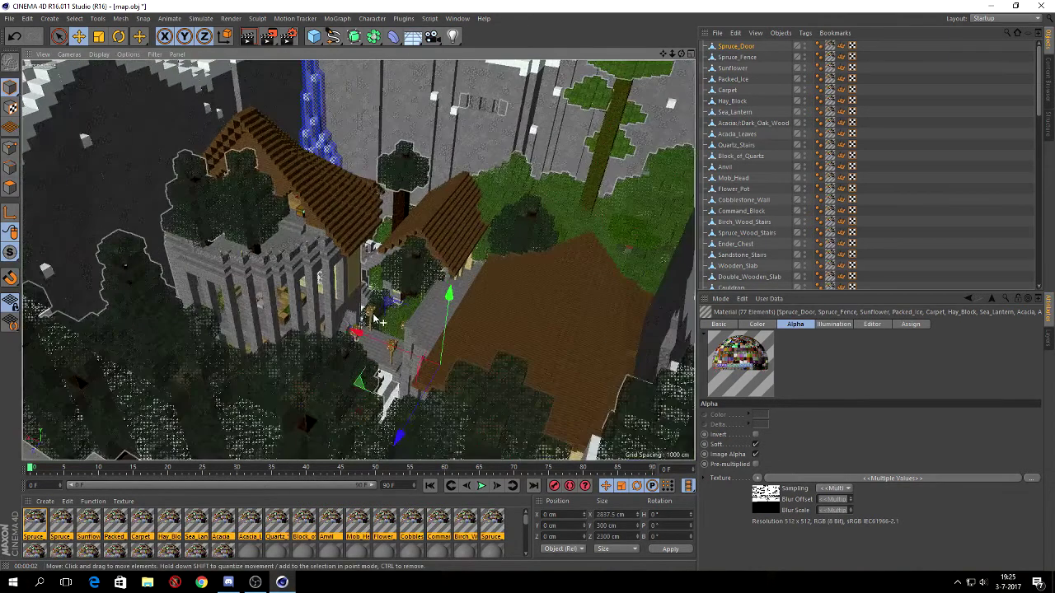
- Find the Glowstone material used on the lamp posts and enable its Glow and Luminance channels
scroll(370, 337, "up", 2)
left_click(348, 339)
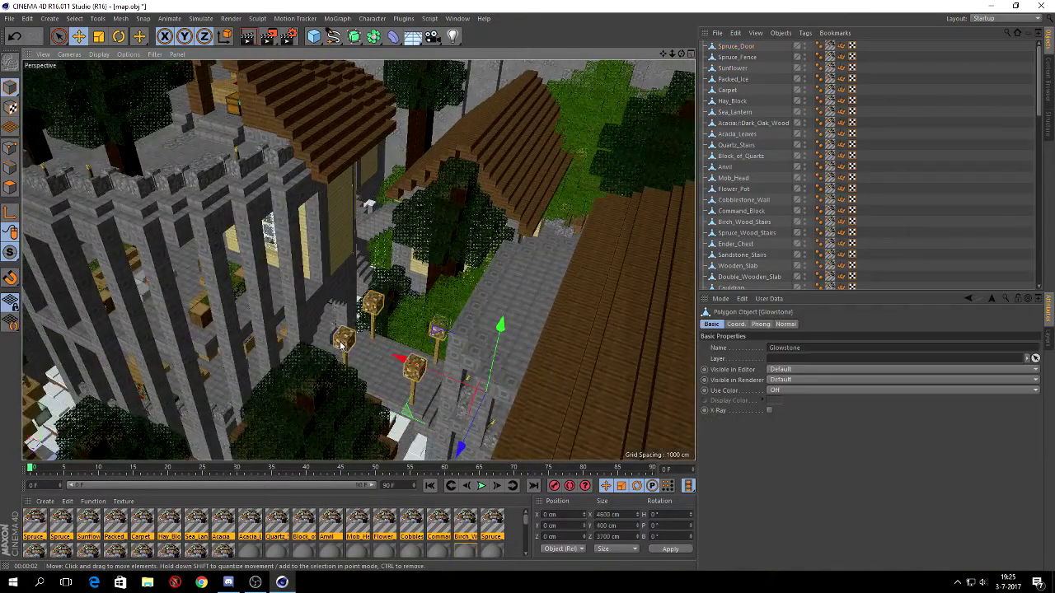
scroll(346, 347, "up", 4)
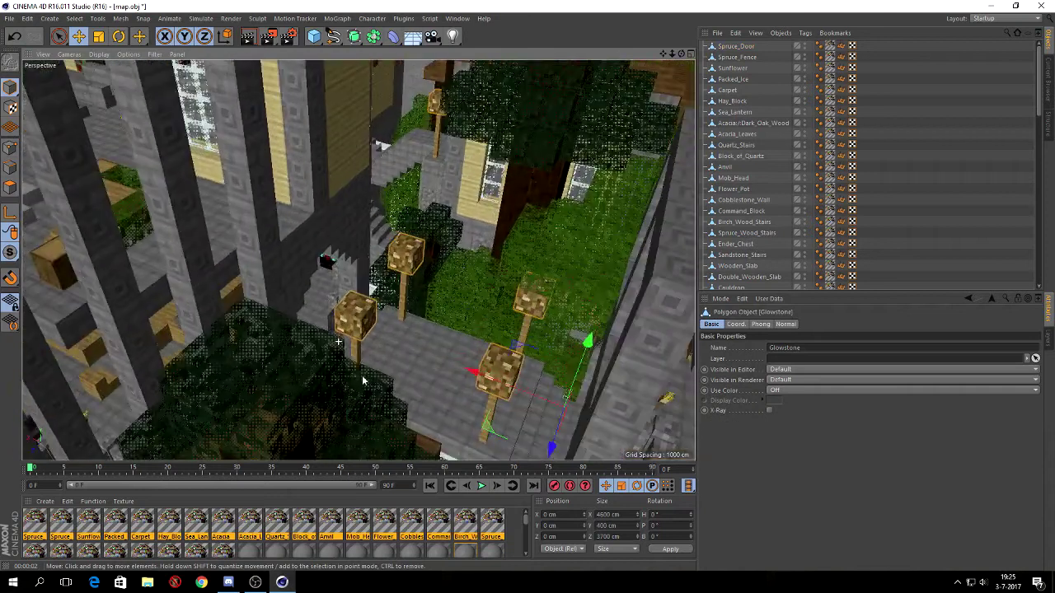
left_click(463, 550)
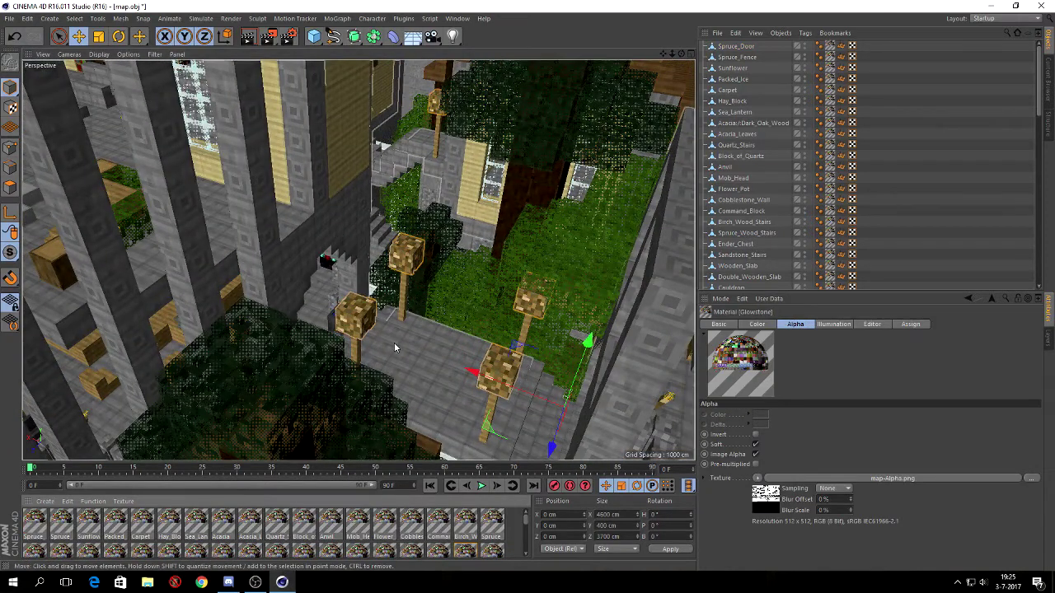
left_click(394, 342)
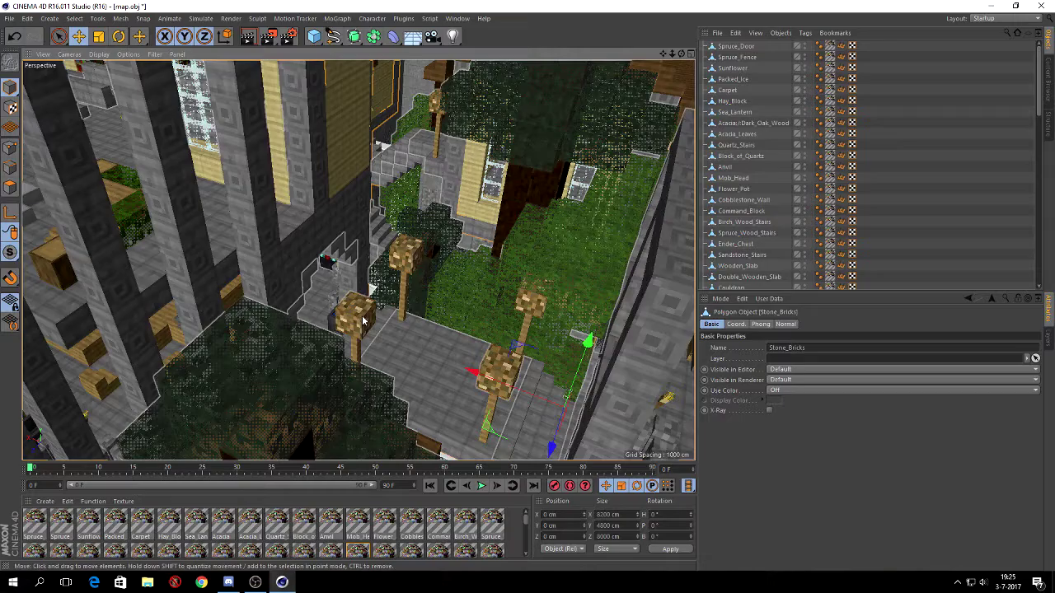
scroll(466, 534, "down", 3)
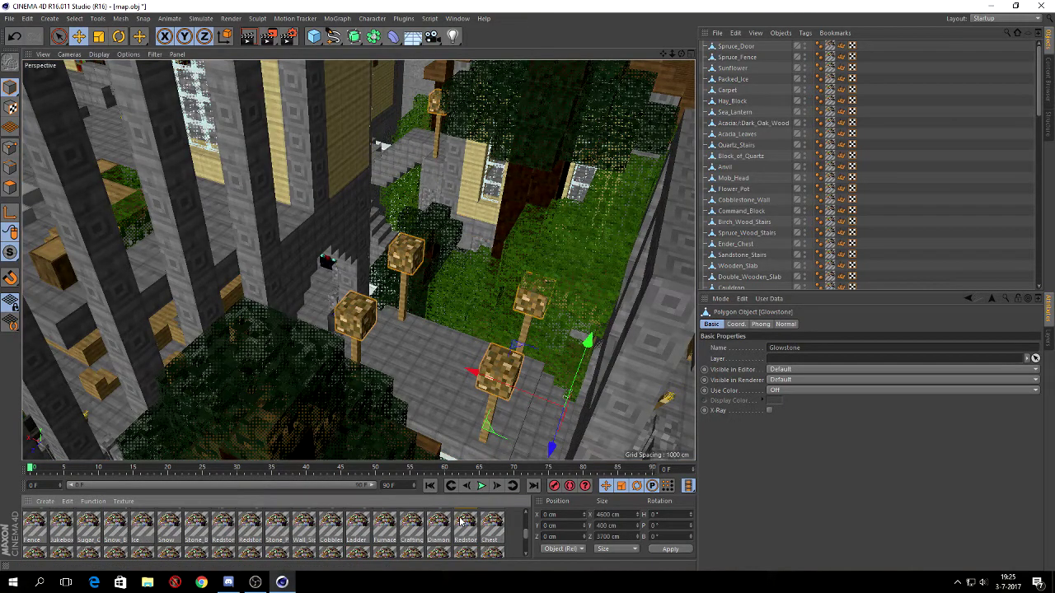
scroll(527, 540, "down", 3)
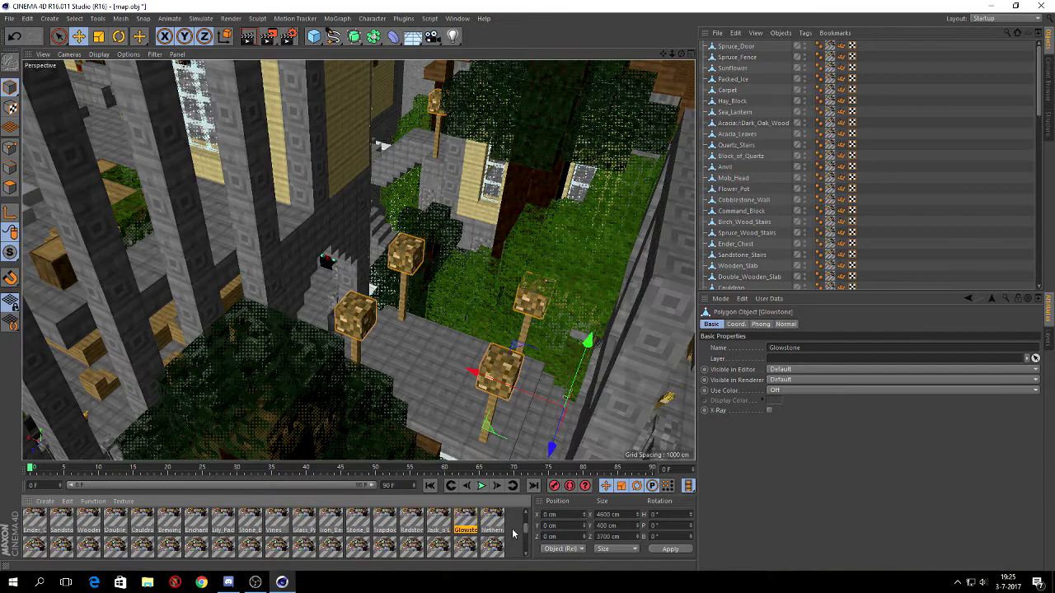
left_click(466, 523)
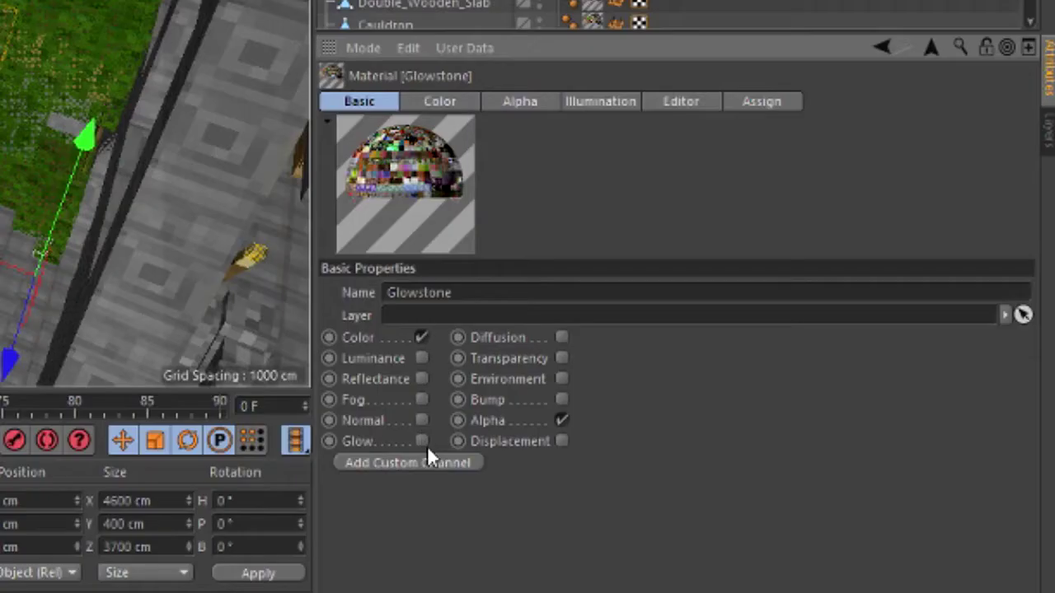
left_click(422, 442)
left_click(423, 362)
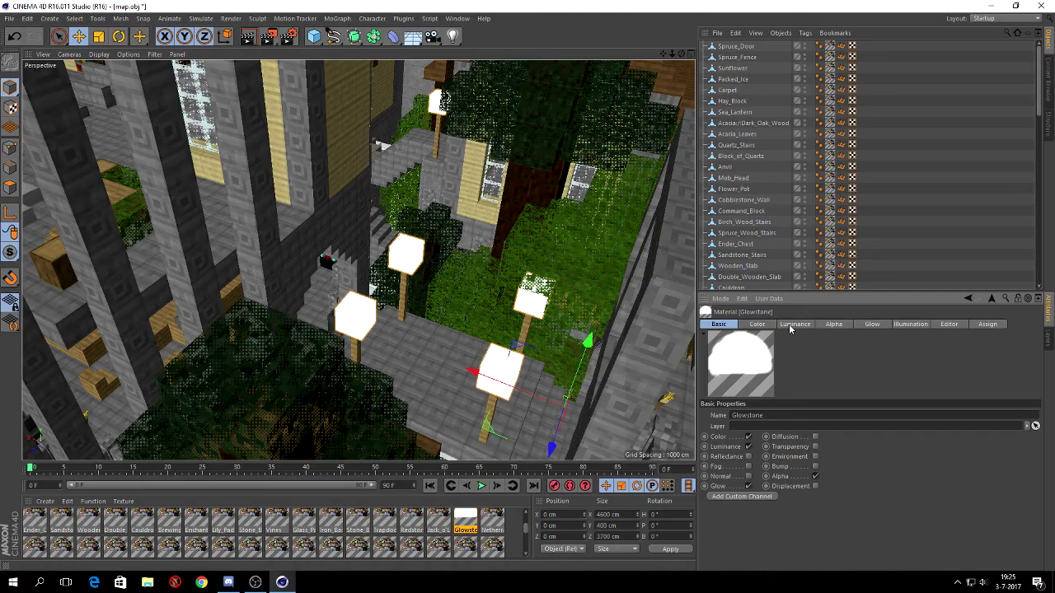
- Load map-RGBA as the Glowstone material's luminance texture and set its sampling to None
left_click(792, 326)
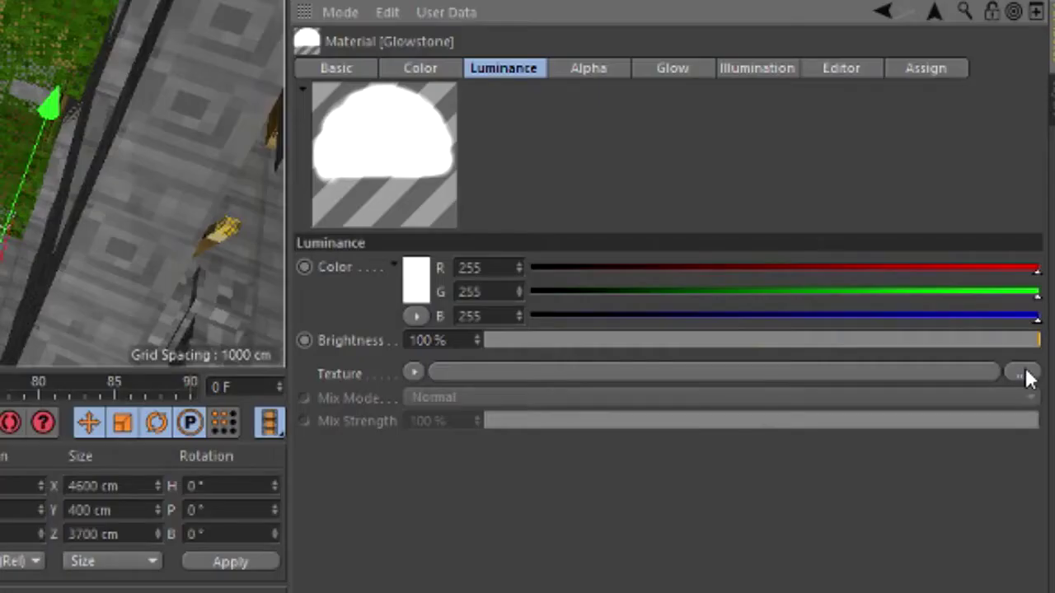
left_click(1032, 463)
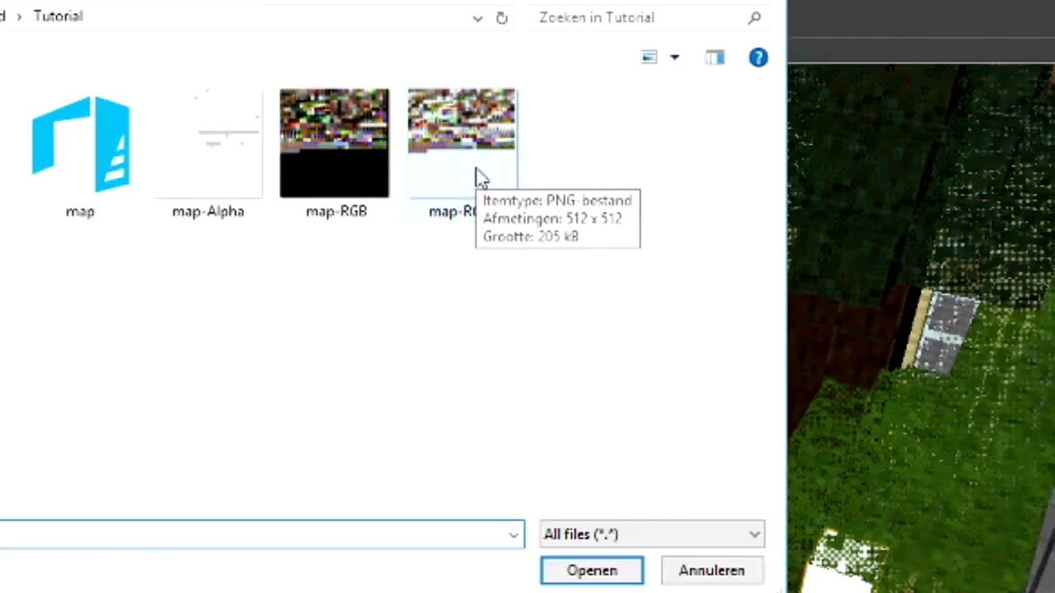
double_click(556, 221)
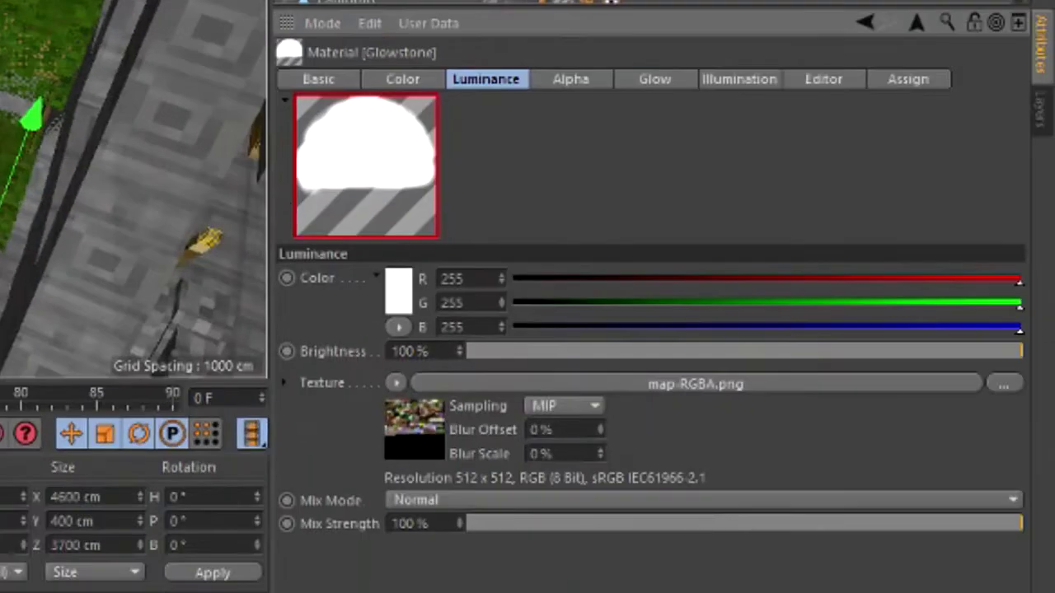
left_click(566, 405)
left_click(563, 430)
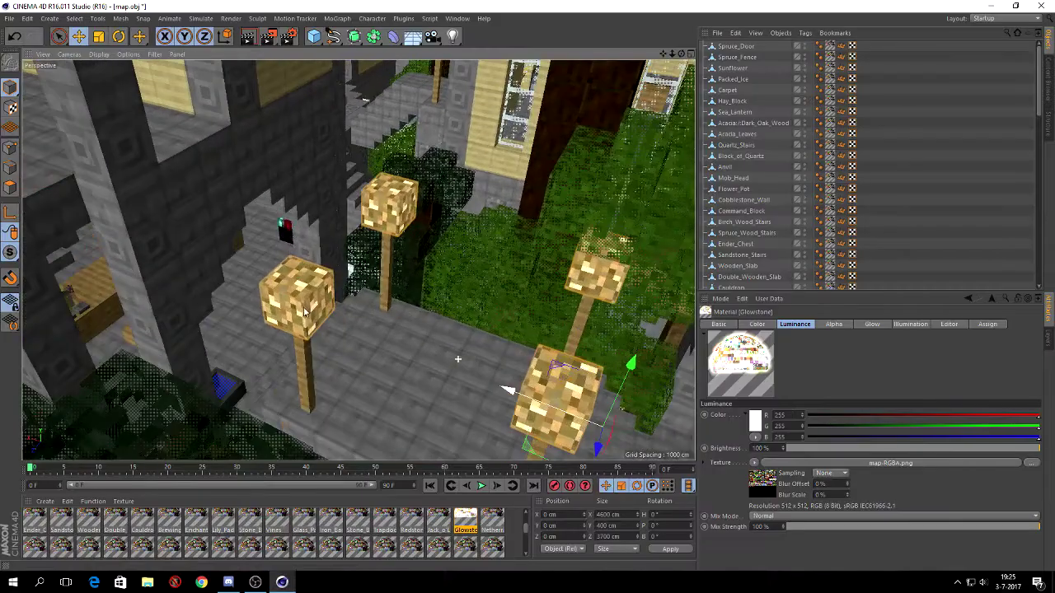
- Set the Glowstone material's glow radius to 40 cm
scroll(293, 305, "up", 3)
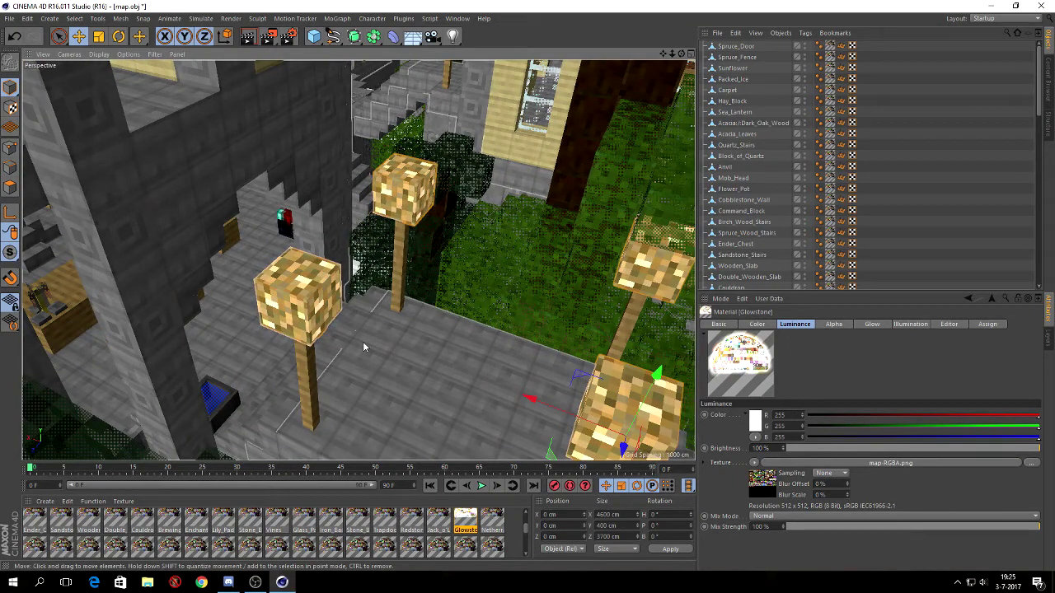
scroll(362, 342, "up", 3)
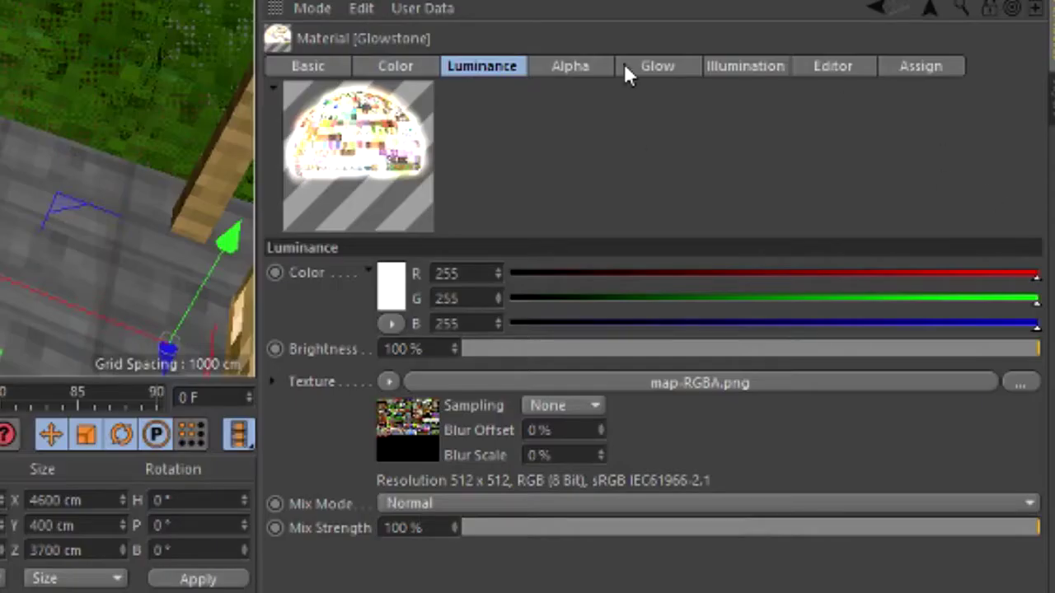
left_click(626, 69)
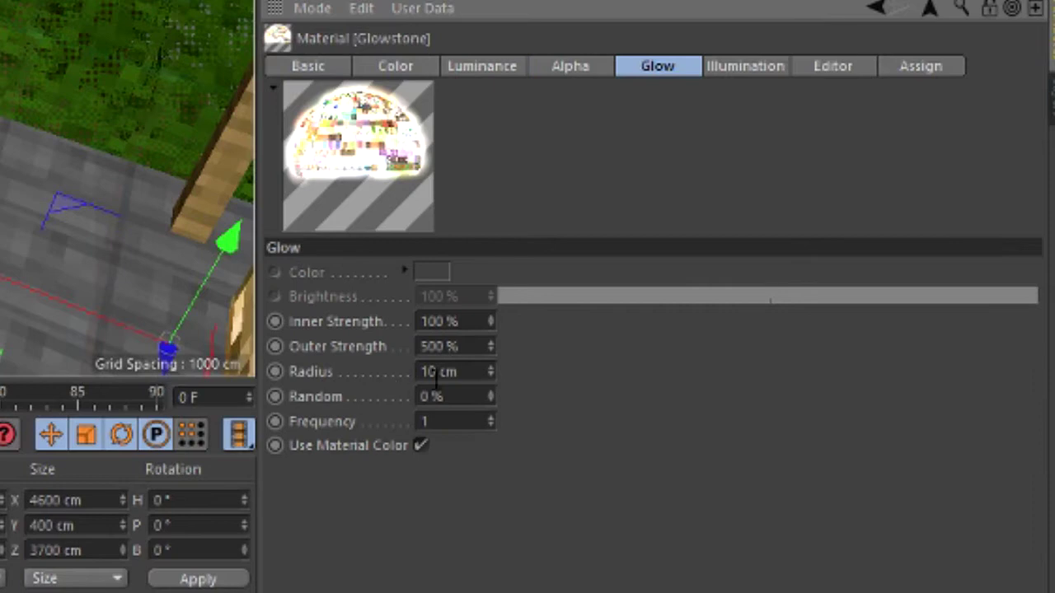
left_click_drag(459, 371, 346, 367)
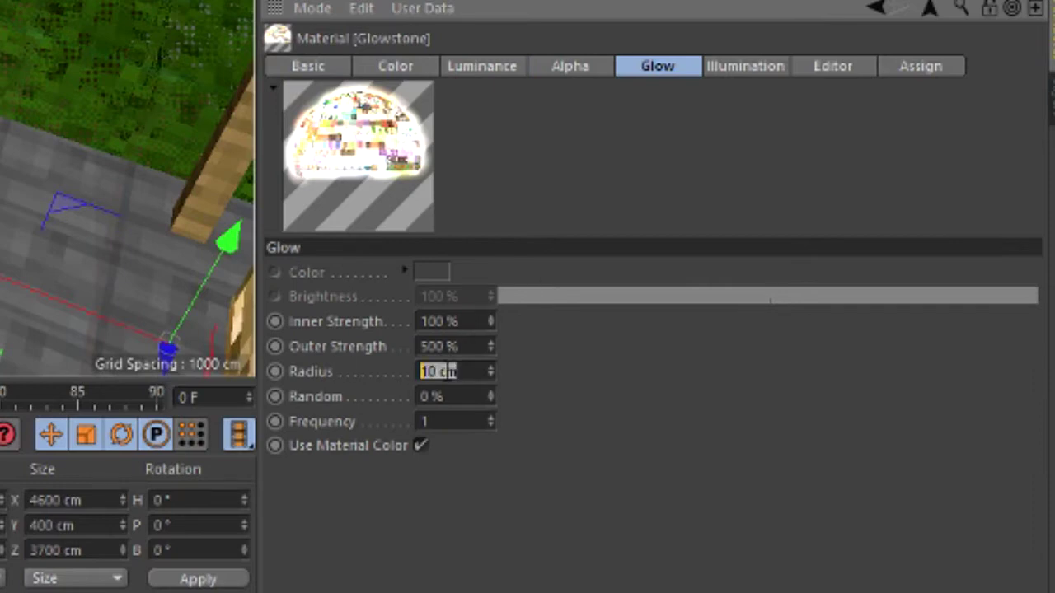
type("40")
key("Return")
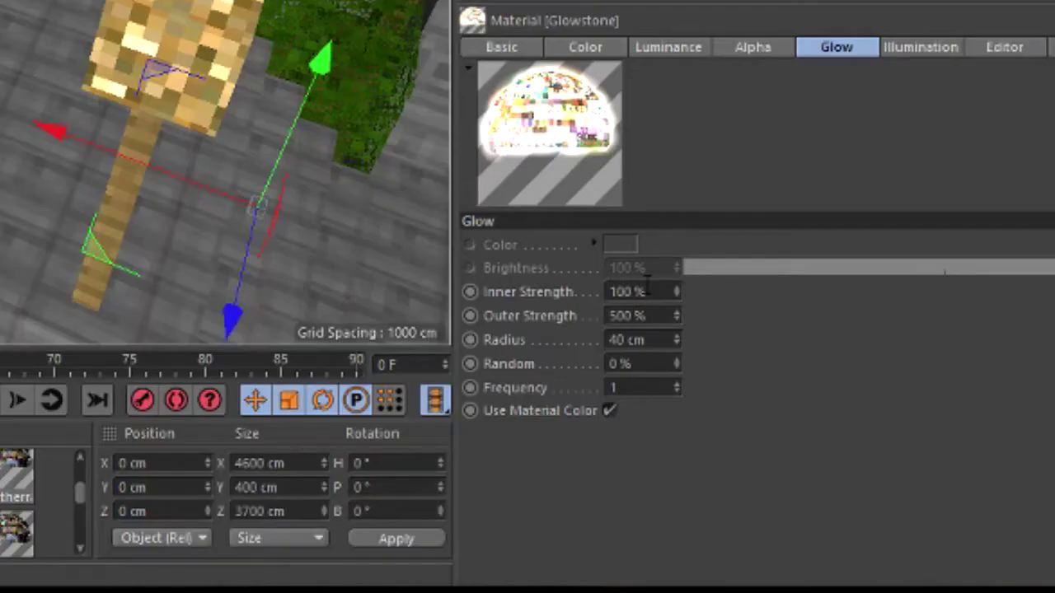
- Try an inner glow strength of 400% on the Glowstone material and set it back to 100%
left_click(646, 291)
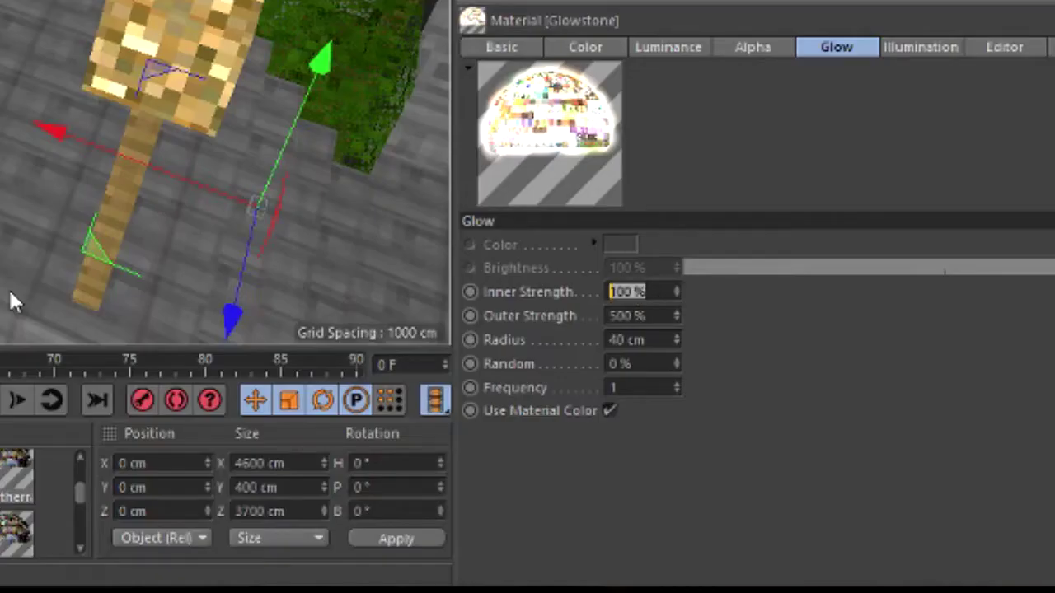
type("400")
key("Return")
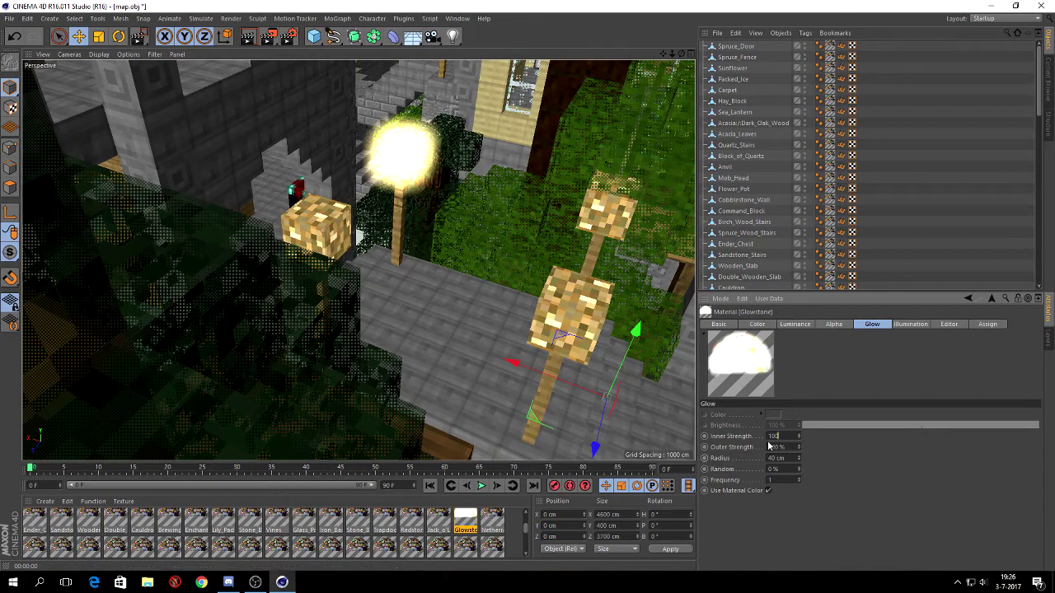
key("Tab")
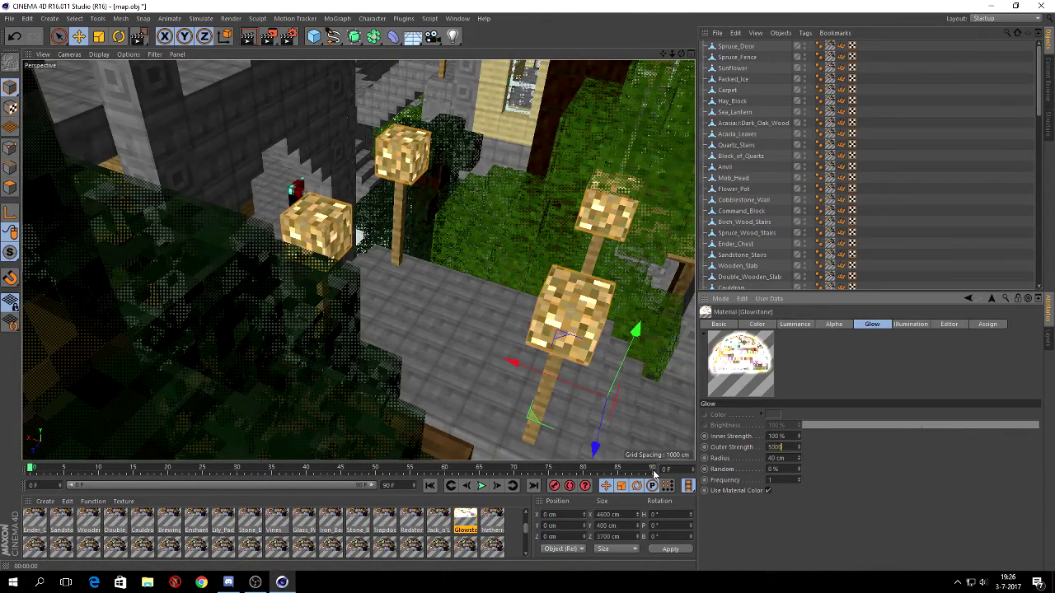
- Try an outer glow strength of 5000% on the Glowstone material and set it back to 500%
type("5000")
key("Return")
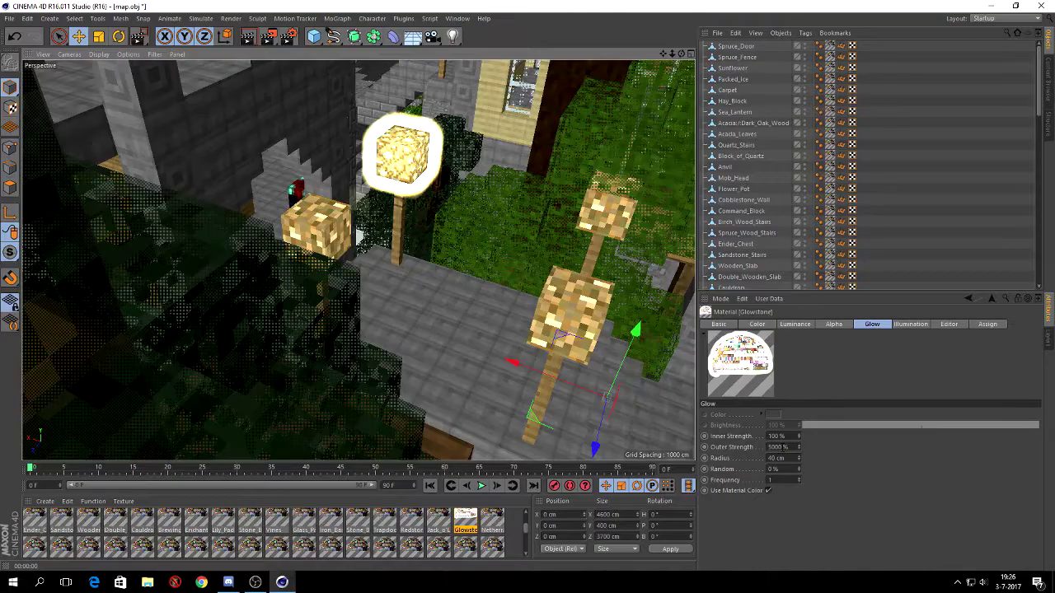
left_click(778, 448)
key("BackSpace")
key("Return")
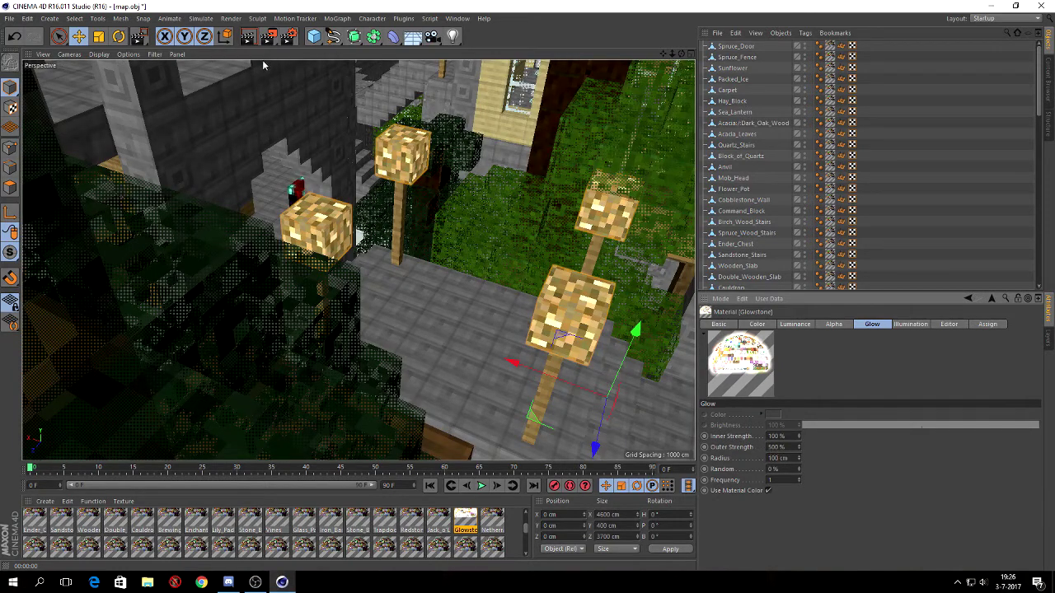
- Test-render the region around a lamp with a 100 cm glow radius, and return the radius to 40 cm
left_click(289, 36)
left_click(288, 52)
left_click_drag(297, 81, 494, 216)
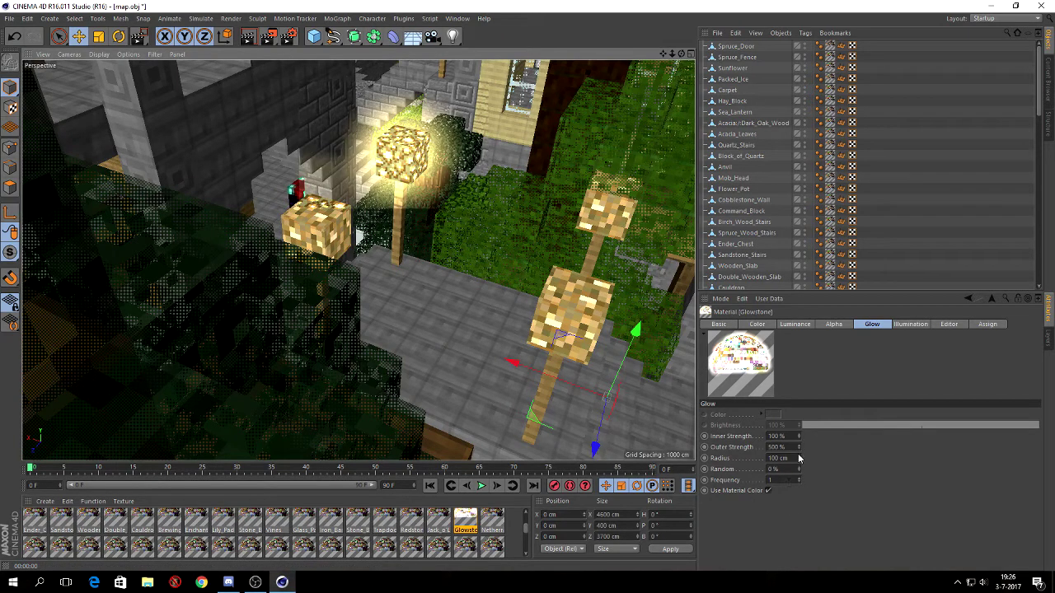
left_click_drag(783, 458, 707, 468)
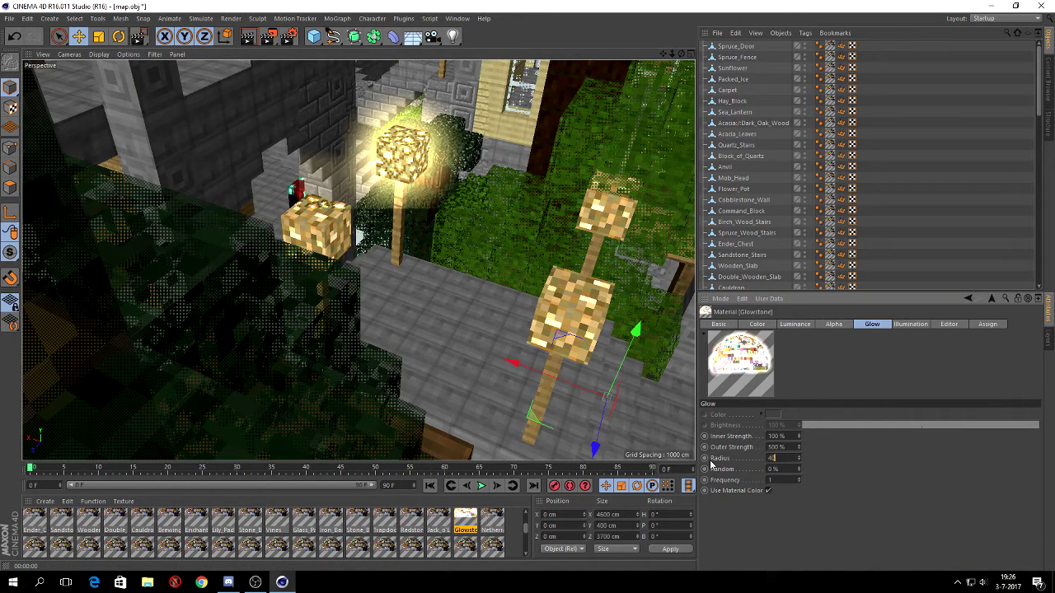
key("Return")
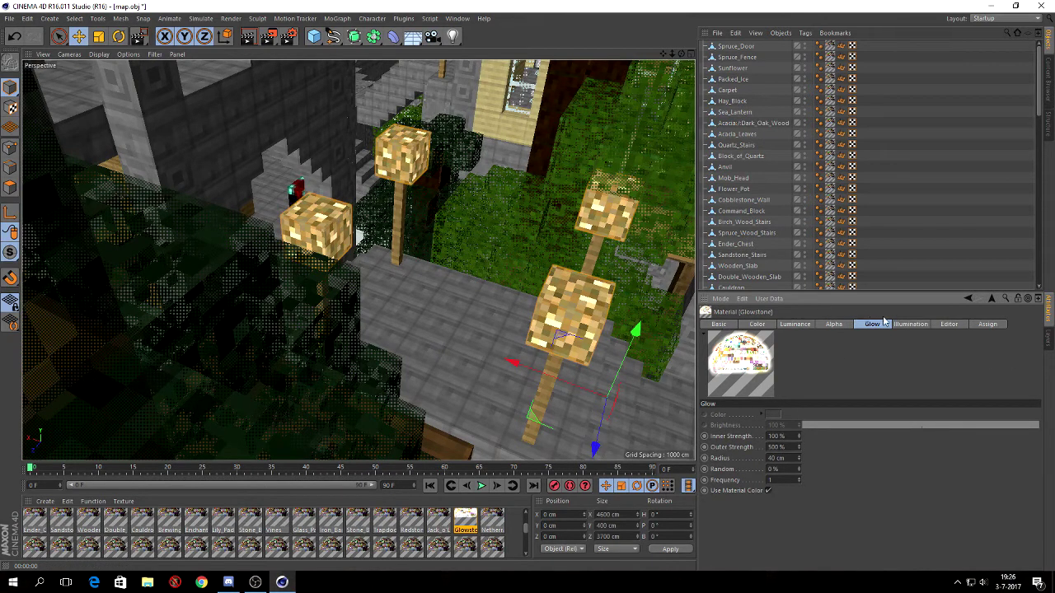
- Set the Glowstone material's Generate GI strength to 1000% in its illumination settings
left_click(910, 324)
scroll(412, 177, "up", 5)
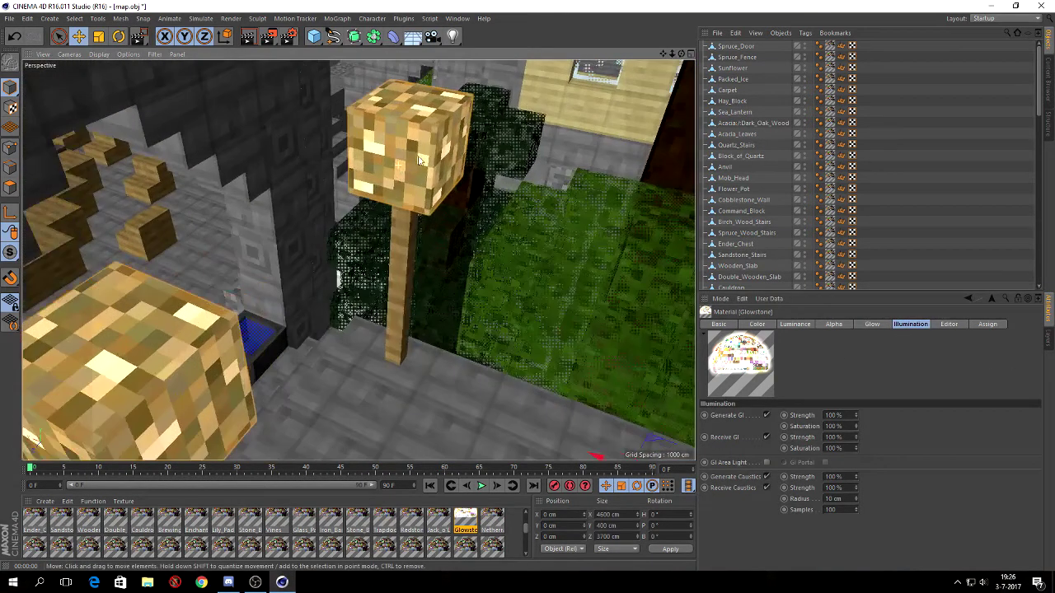
left_click_drag(419, 160, 329, 101, "alt")
left_click(844, 409)
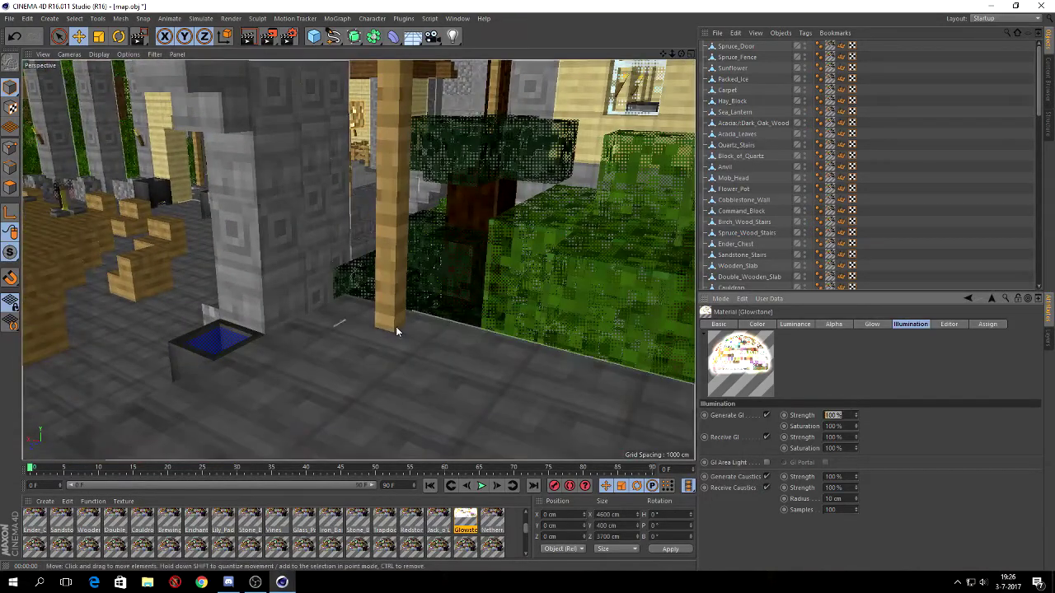
type("1000")
key("Return")
- Test-render a region covering the lower part of the glowstone lamp and its post
left_click_drag(396, 326, 339, 94, "alt")
scroll(412, 181, "up", 3)
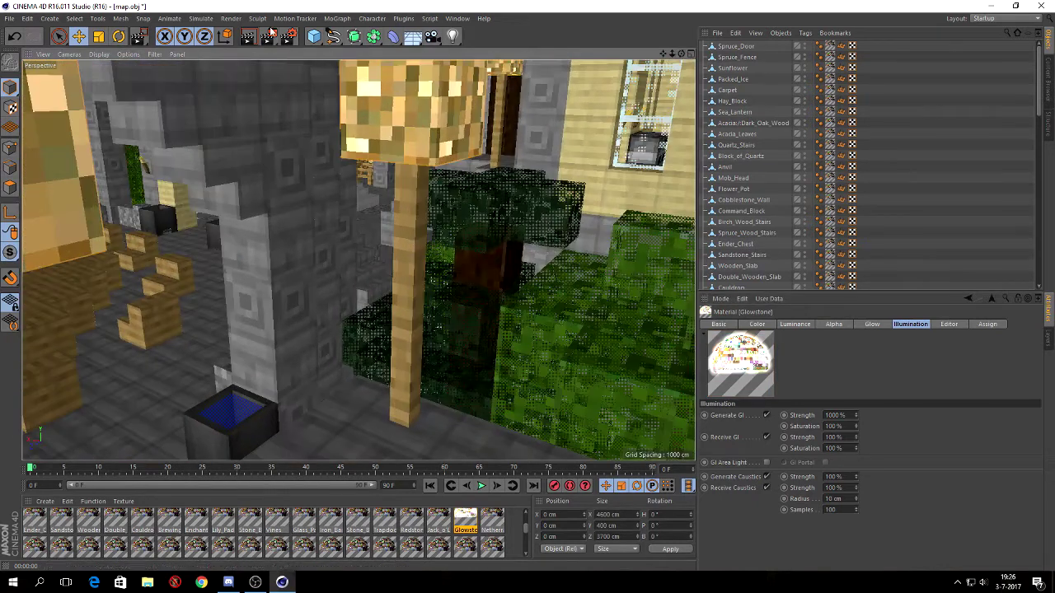
left_click_drag(270, 35, 298, 46)
left_click(376, 20)
left_click(393, 4)
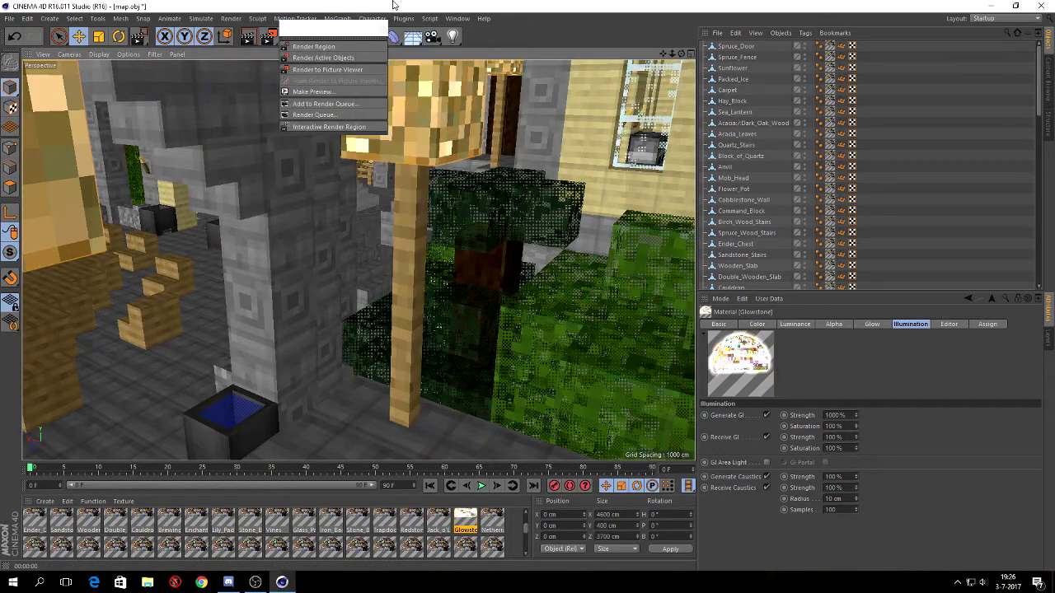
left_click(381, 29)
left_click_drag(271, 37, 307, 52)
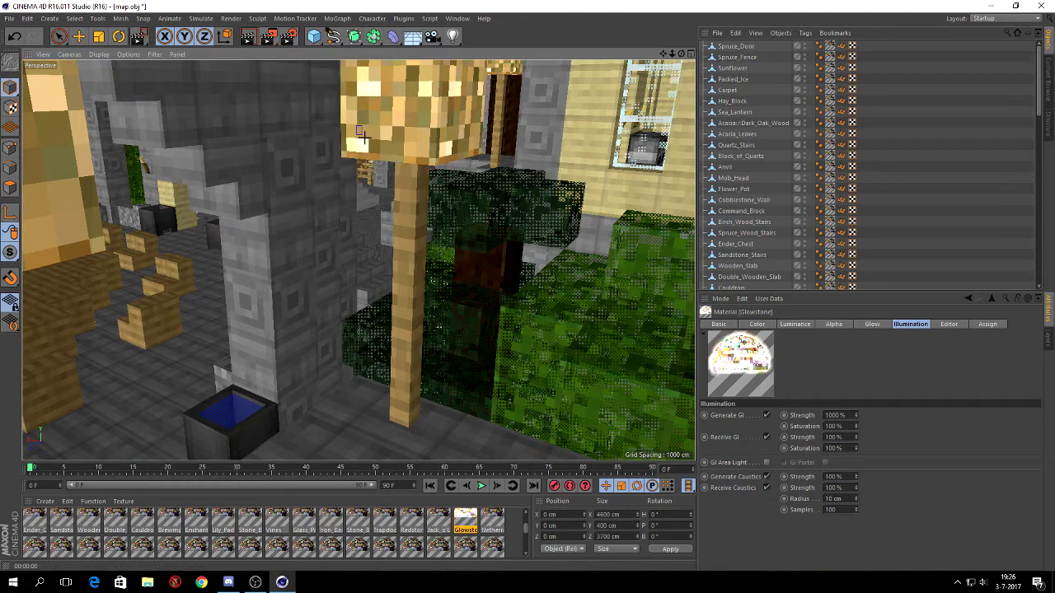
left_click_drag(357, 126, 474, 217)
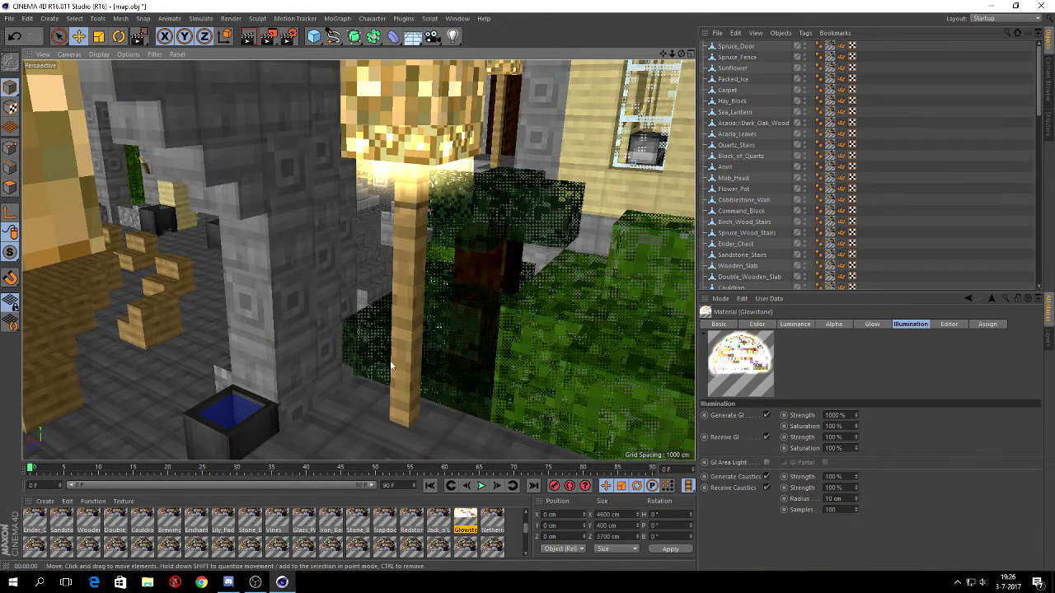
- Bring the whole imported map into view from outside in the perspective viewport
scroll(378, 362, "down", 7)
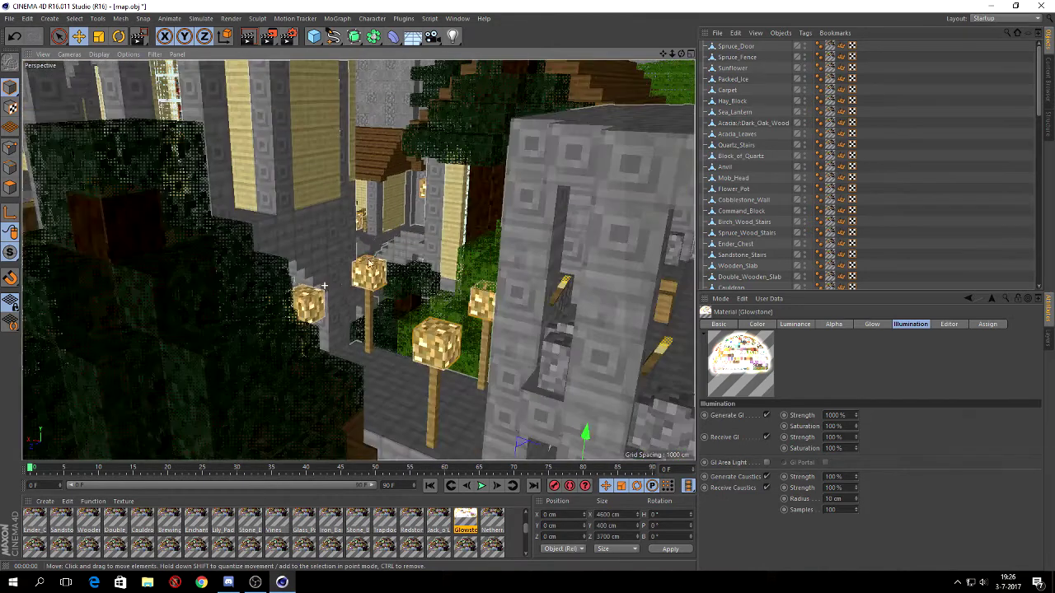
left_click_drag(369, 262, 377, 342, "alt")
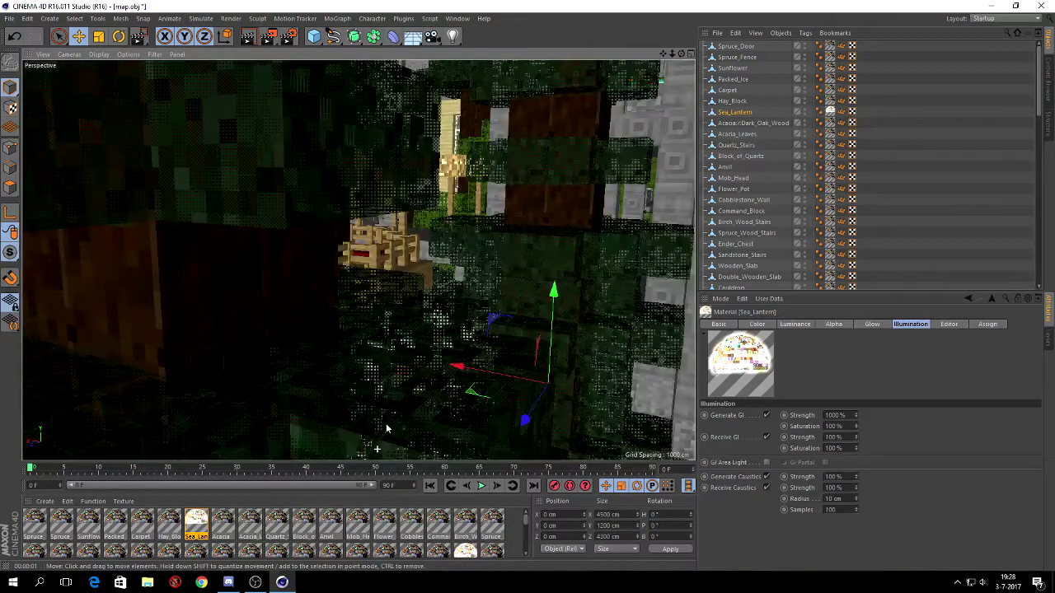
scroll(386, 429, "down", 2)
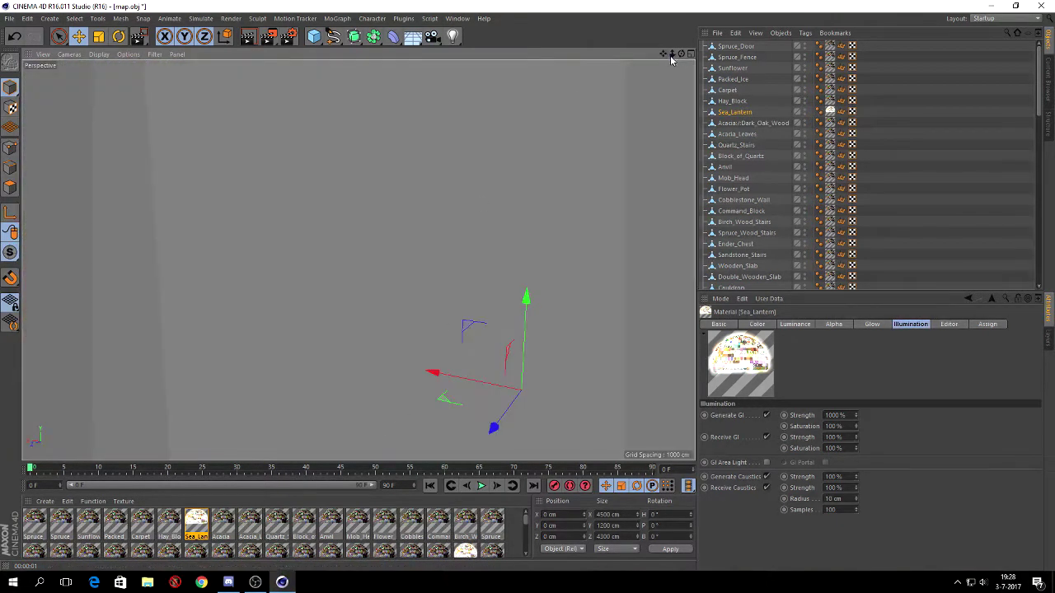
left_click_drag(672, 55, 136, 503)
scroll(359, 261, "up", 8)
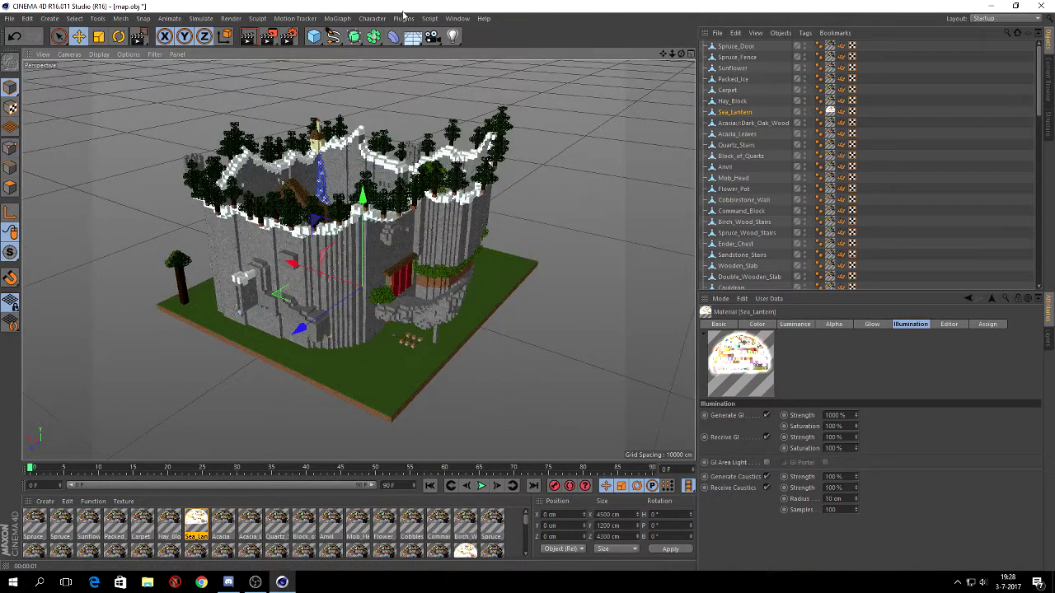
- Add a standard light object to the map scene
scroll(327, 96, "up", 4)
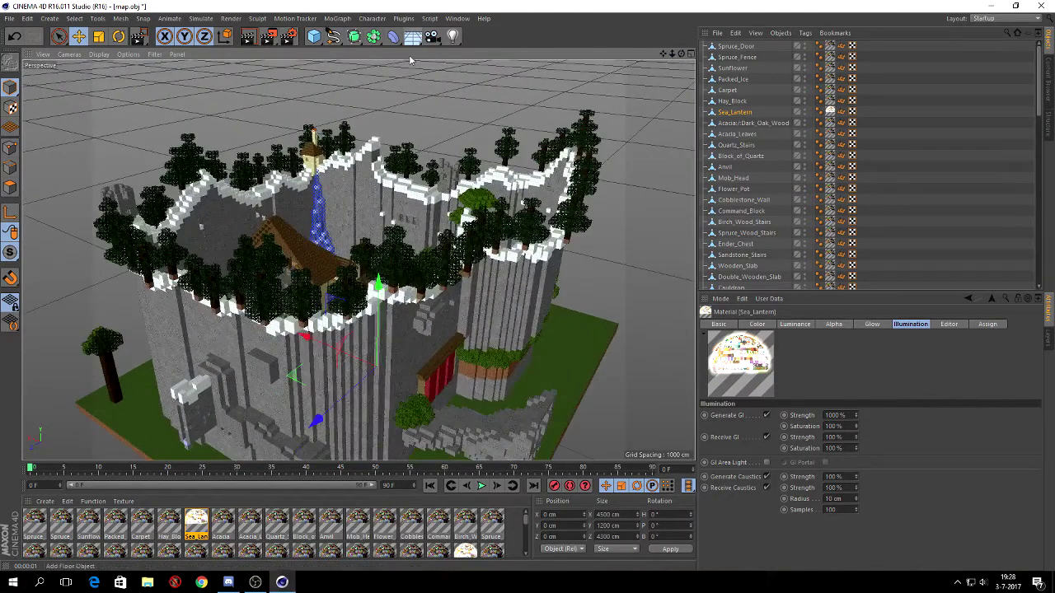
scroll(225, 142, "up", 3)
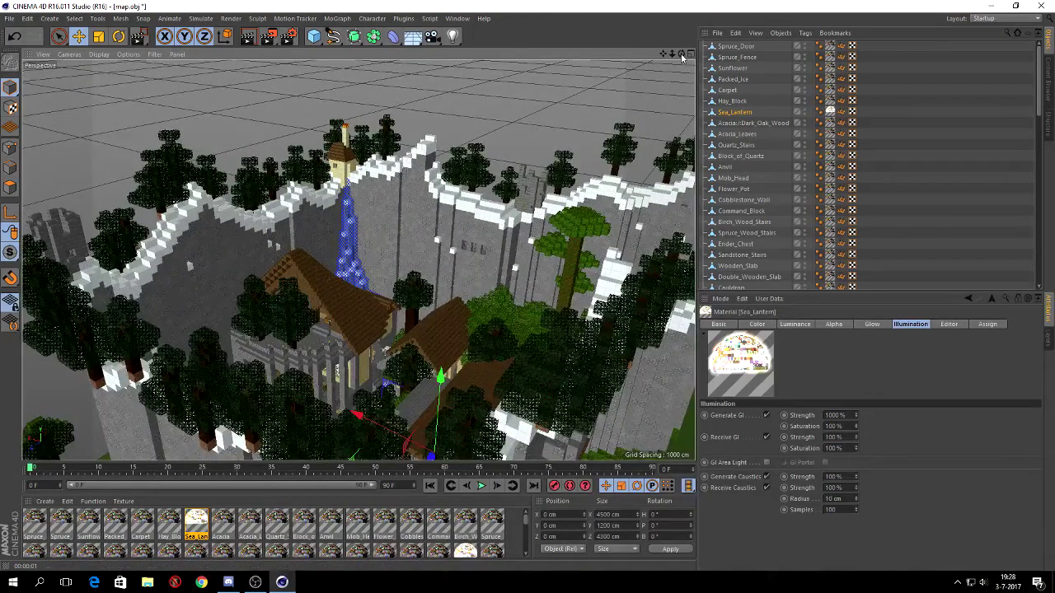
left_click_drag(682, 54, 382, 249)
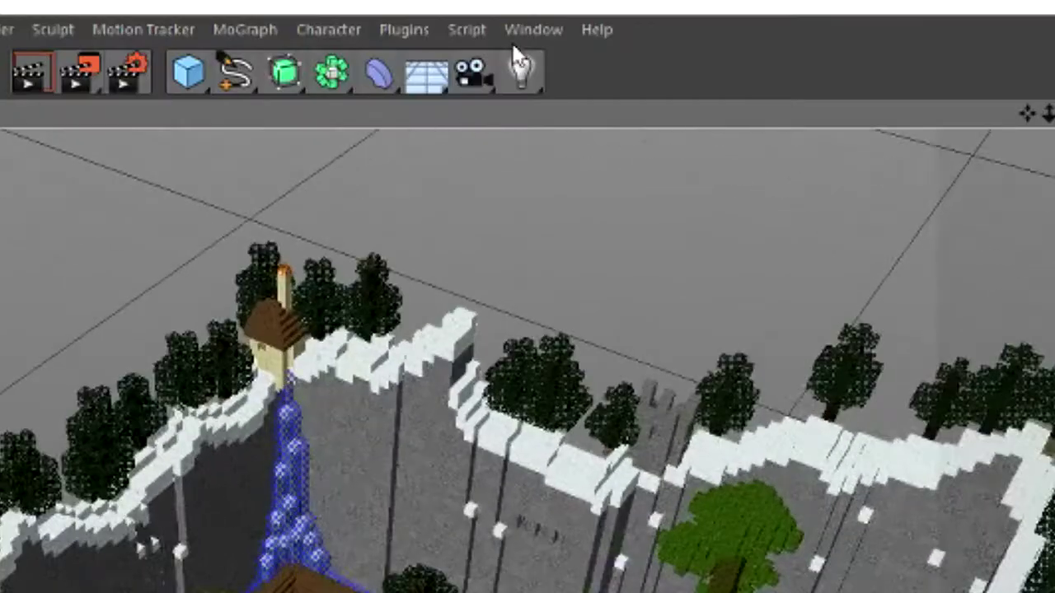
left_click_drag(451, 32, 473, 54)
left_click(575, 118)
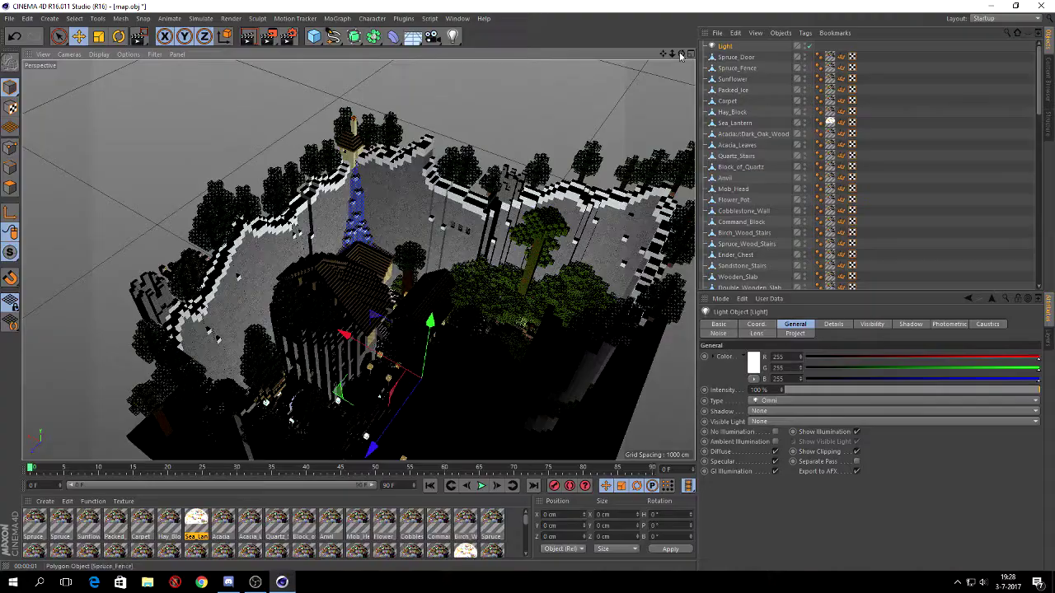
- Try the light at different heights above the map, ending at about 3026 cm on Y
left_click_drag(672, 54, 406, 285)
scroll(405, 284, "up", 5)
left_click_drag(392, 203, 389, 289)
scroll(389, 282, "down", 1)
scroll(384, 340, "down", 5)
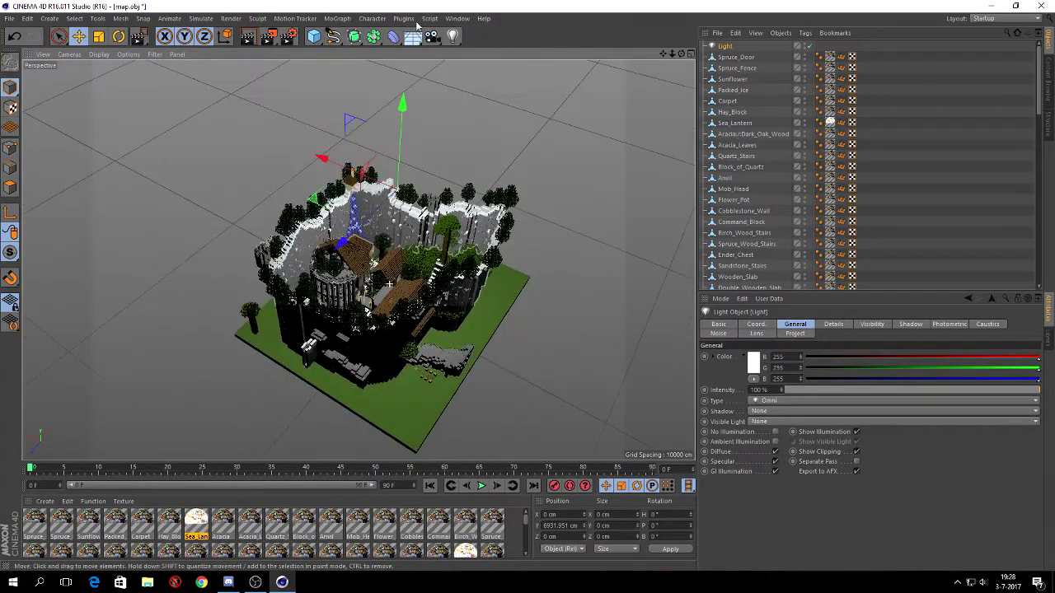
left_click_drag(400, 107, 407, 12)
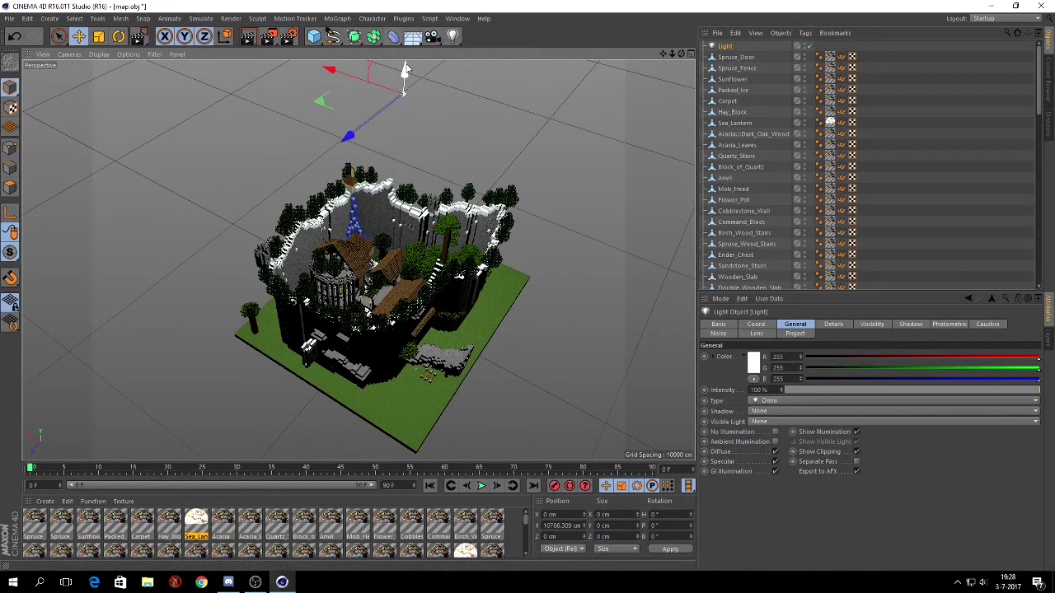
left_click_drag(403, 93, 402, 245)
scroll(403, 245, "up", 6)
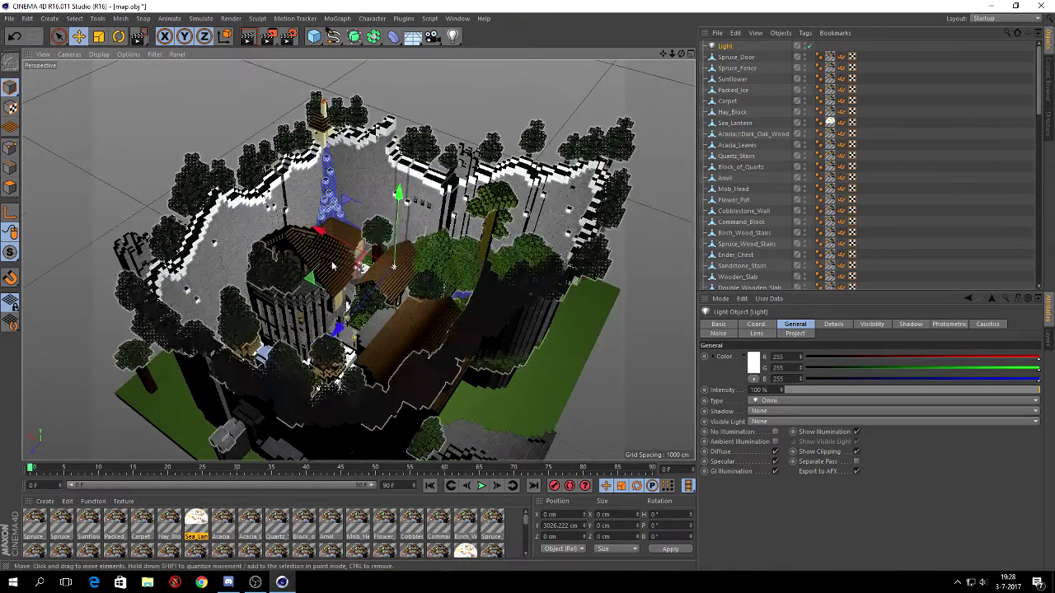
- Raise the light to about Y 15024 cm and shift it horizontally to about X -7597 cm, Z 11441 cm
scroll(397, 259, "down", 7)
scroll(397, 260, "down", 3)
left_click_drag(386, 196, 392, 22)
scroll(361, 306, "down", 4)
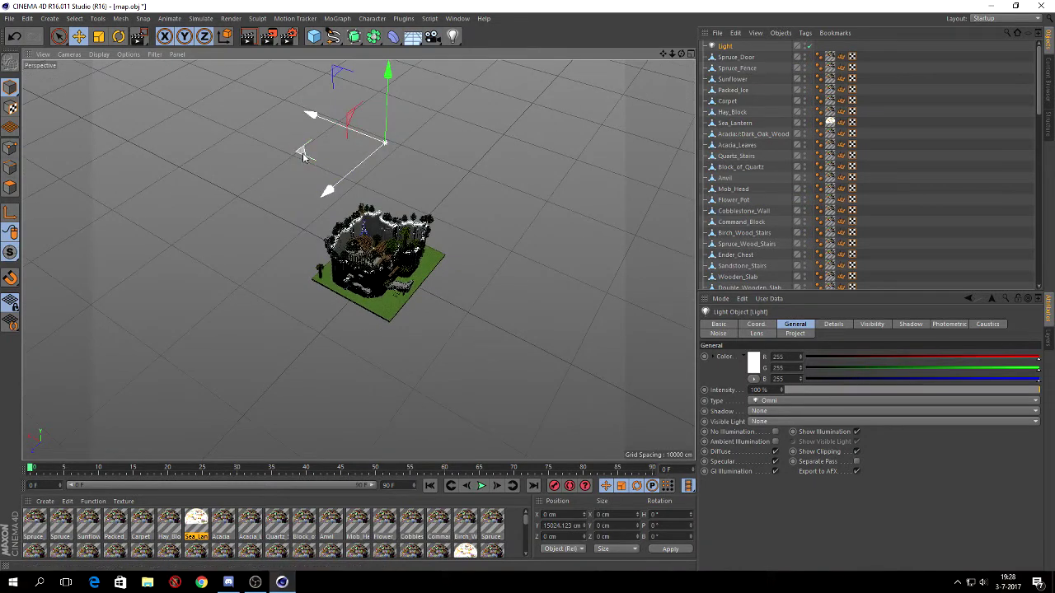
left_click_drag(300, 152, 303, 274)
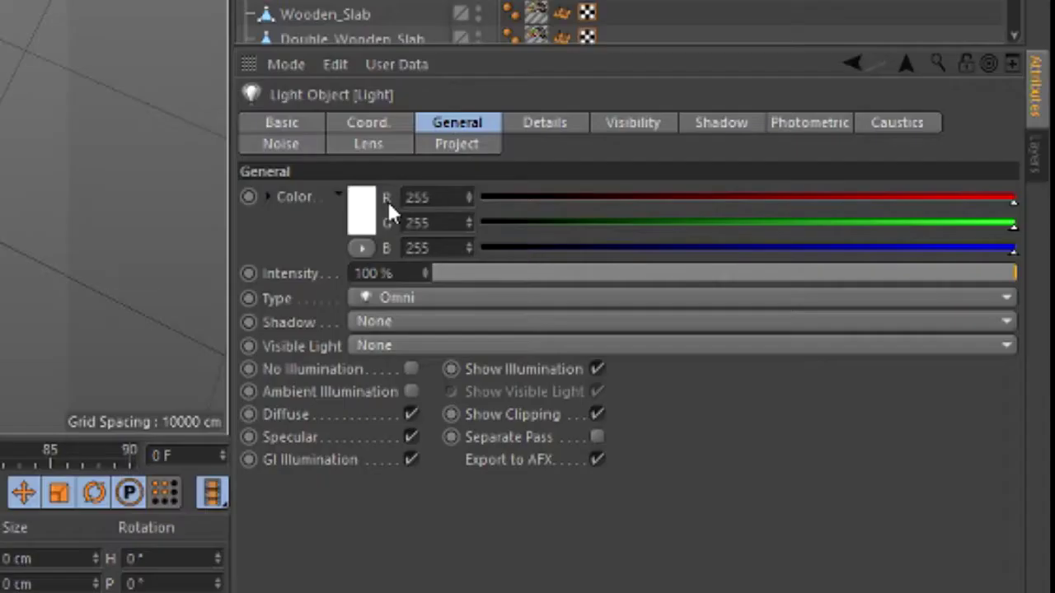
- Give the light a slightly warm white color of RGB 255, 247, 238
left_click(366, 204)
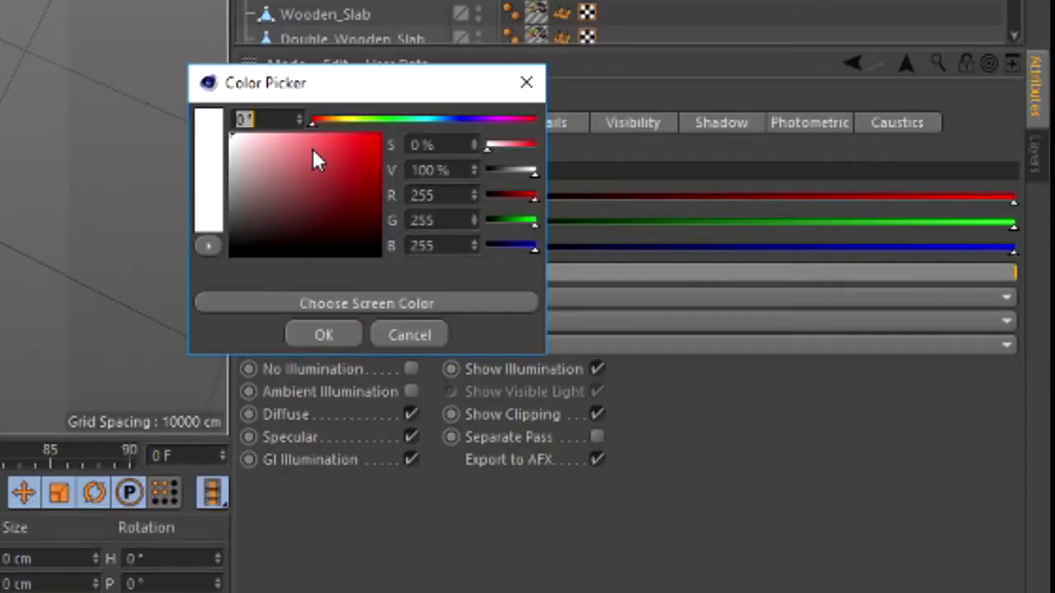
left_click(331, 120)
left_click_drag(247, 142, 242, 135)
left_click(324, 334)
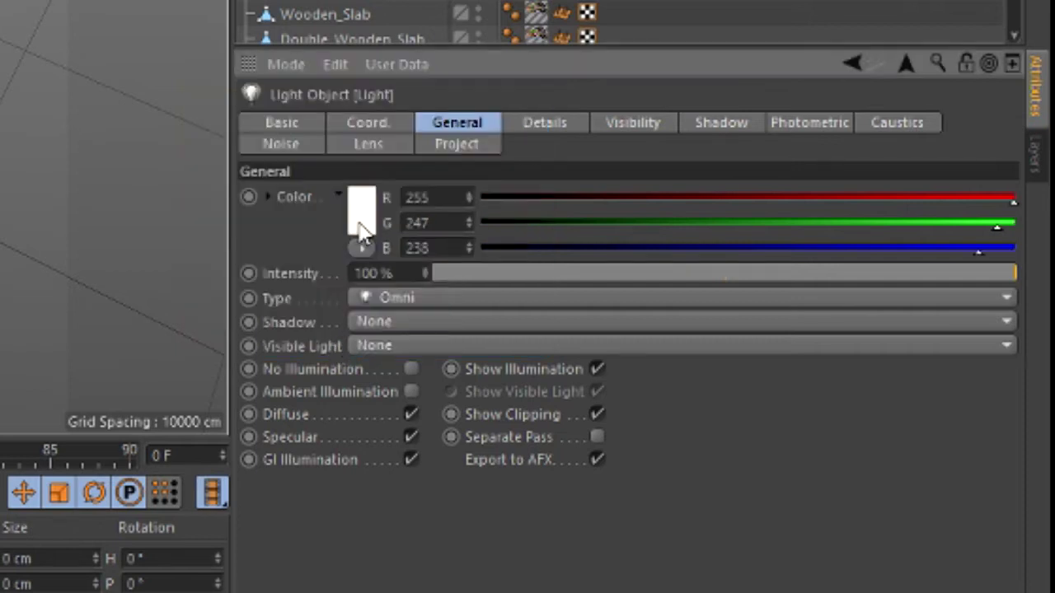
left_click(360, 217)
left_click(316, 330)
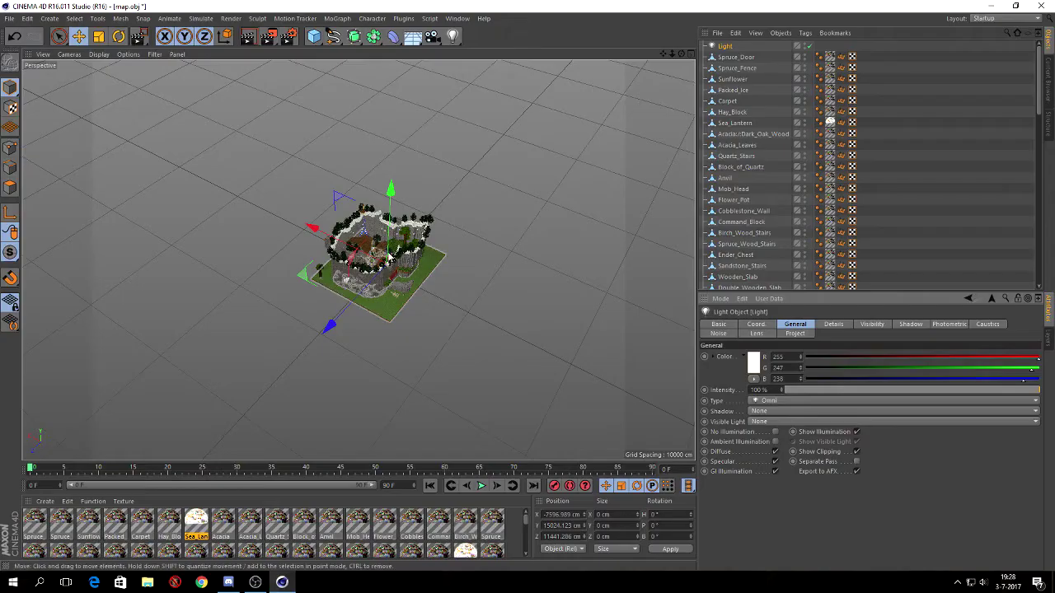
- Frame the glowstone lamp beside the fountain and set the light's shadow type to Raytraced (Hard)
scroll(409, 376, "up", 6)
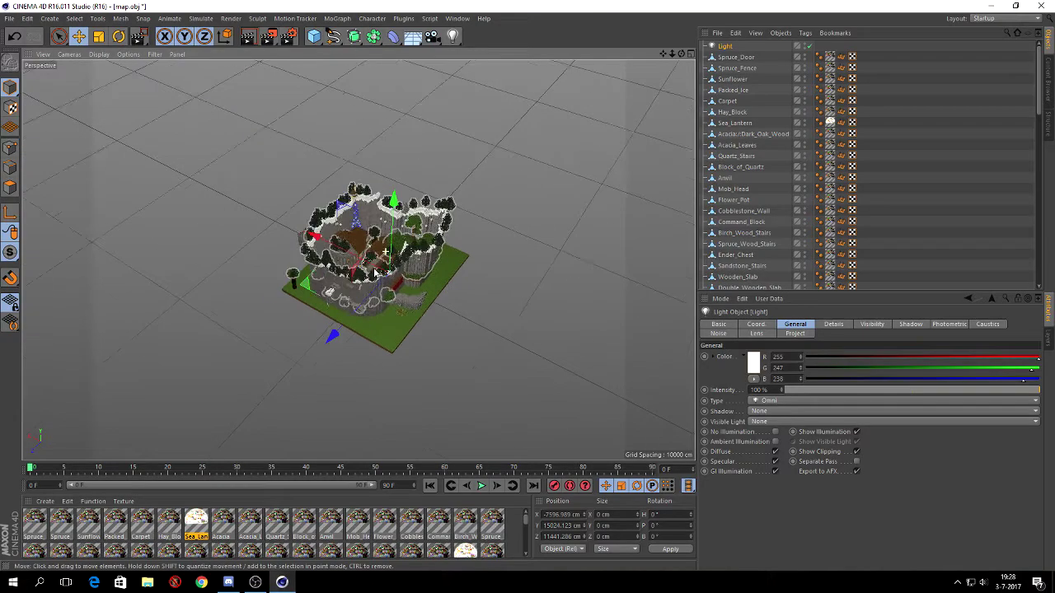
scroll(409, 380, "up", 15)
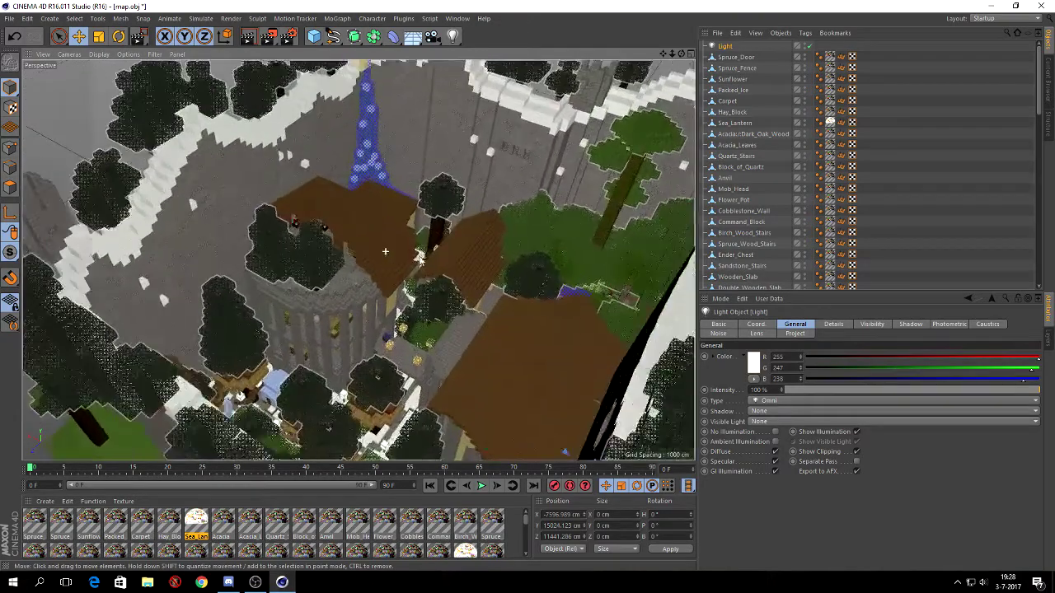
scroll(510, 355, "up", 4)
left_click_drag(510, 355, 692, 344, "alt")
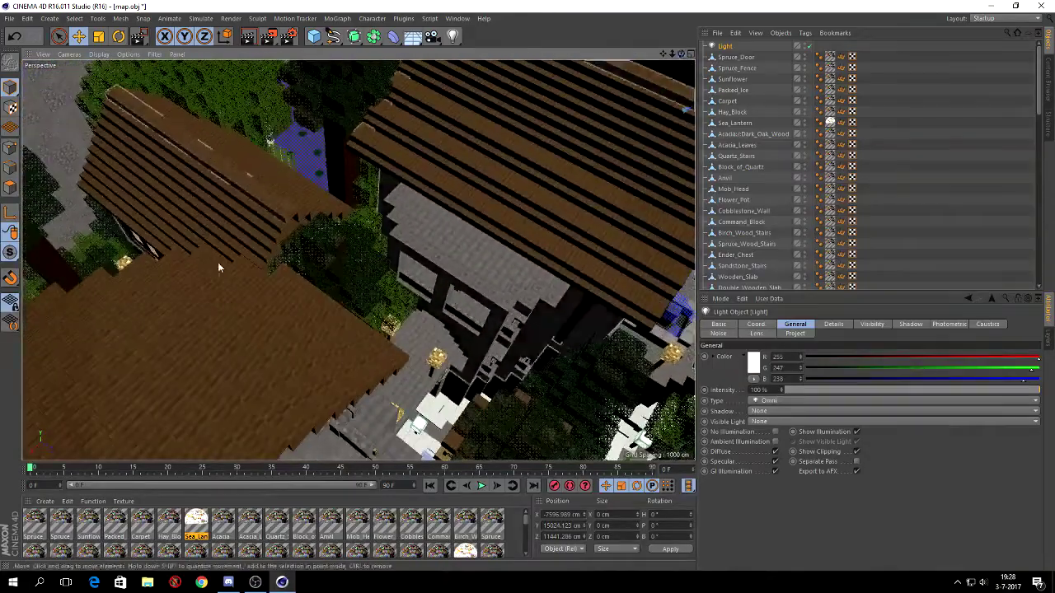
scroll(215, 263, "down", 1)
left_click_drag(425, 236, 486, 264, "alt")
left_click(913, 324)
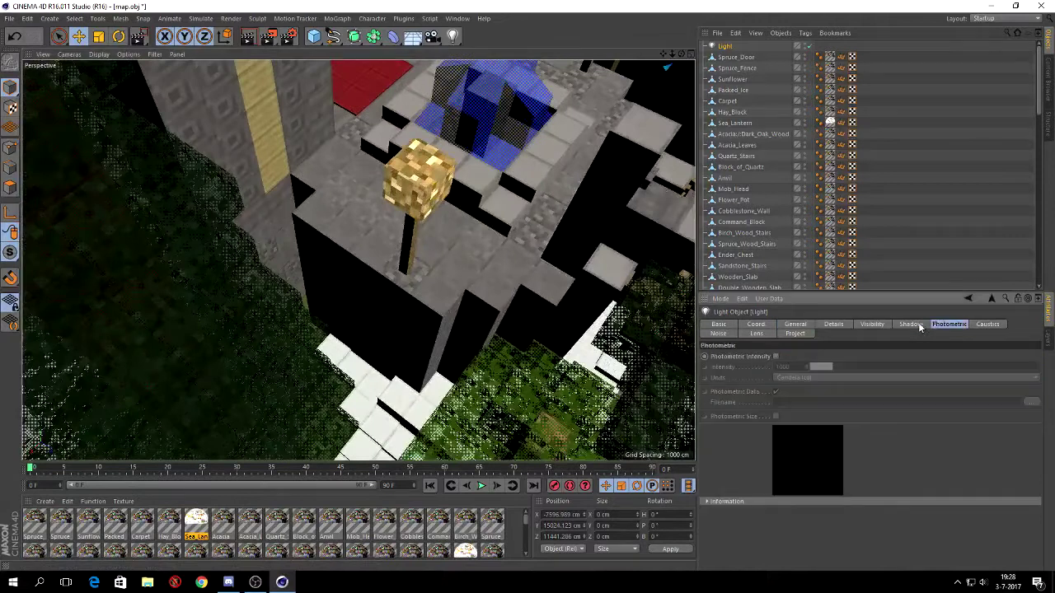
left_click(746, 356)
left_click(766, 380)
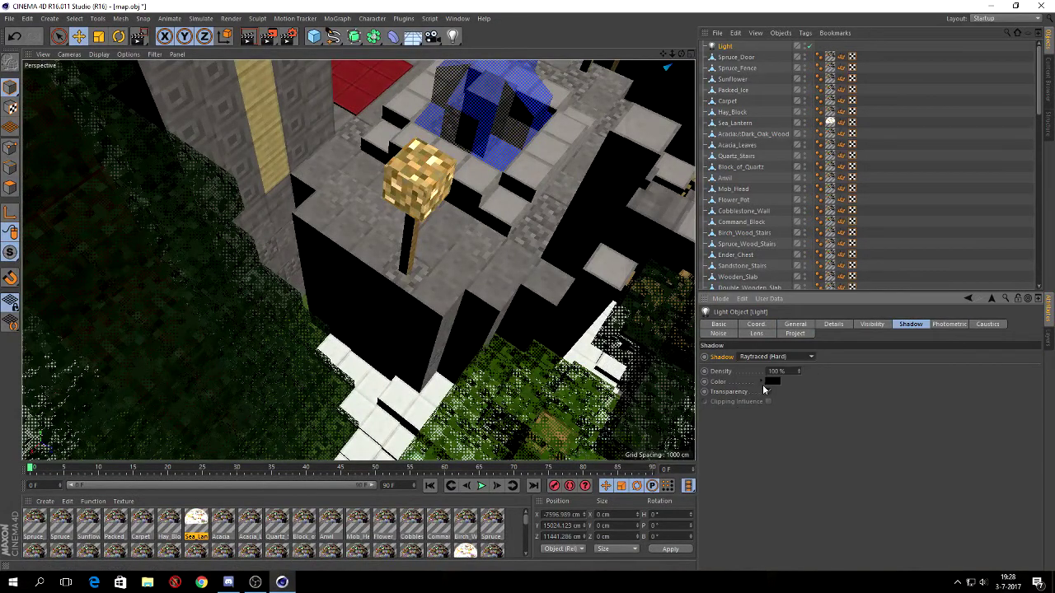
- Set the light's shadow density to 85% and test-render the view around the glowstone lamp
scroll(333, 263, "up", 3)
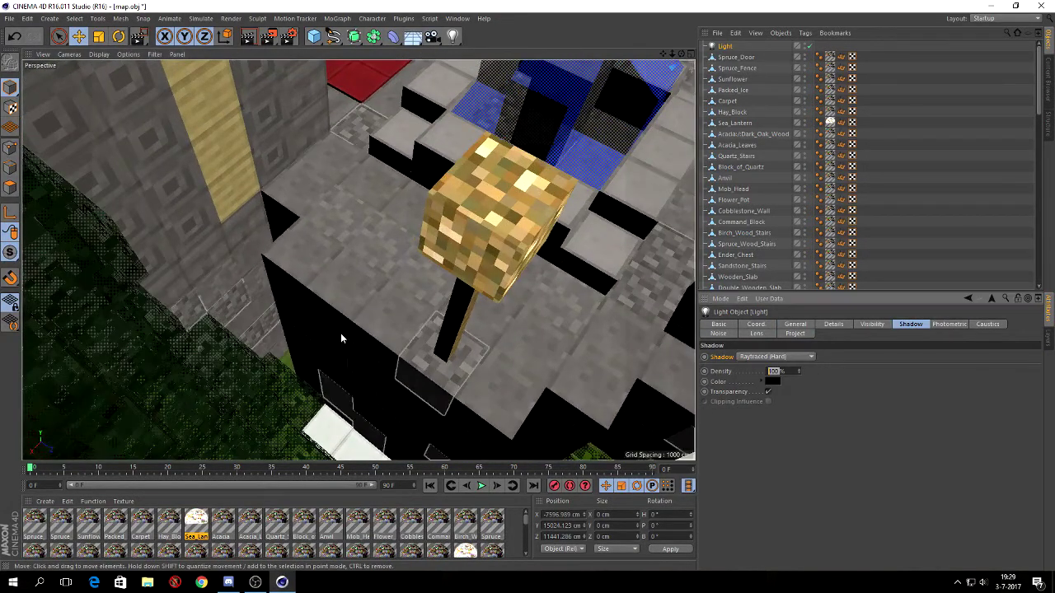
type("85")
key("Return")
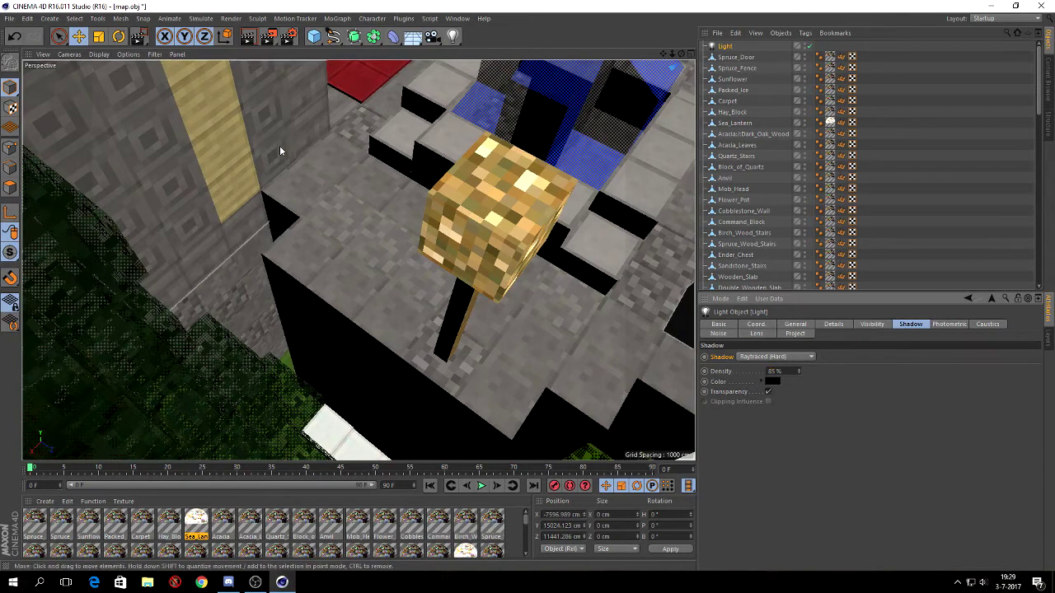
left_click(256, 41)
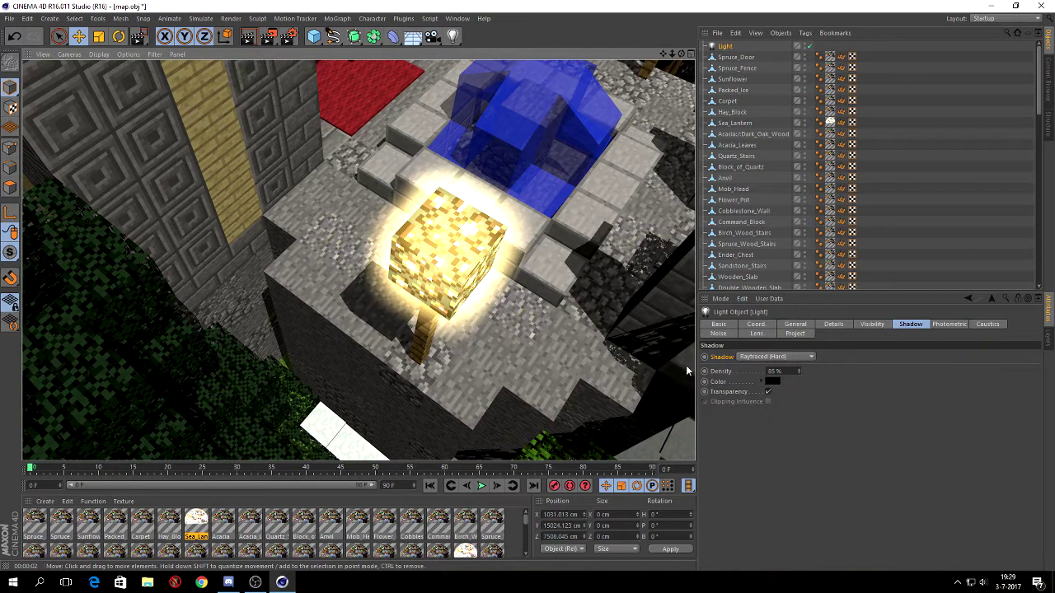
- Change the light's shadow type to Shadow Maps (Soft) and test-render the lamp view for comparison
left_click(774, 356)
left_click(772, 379)
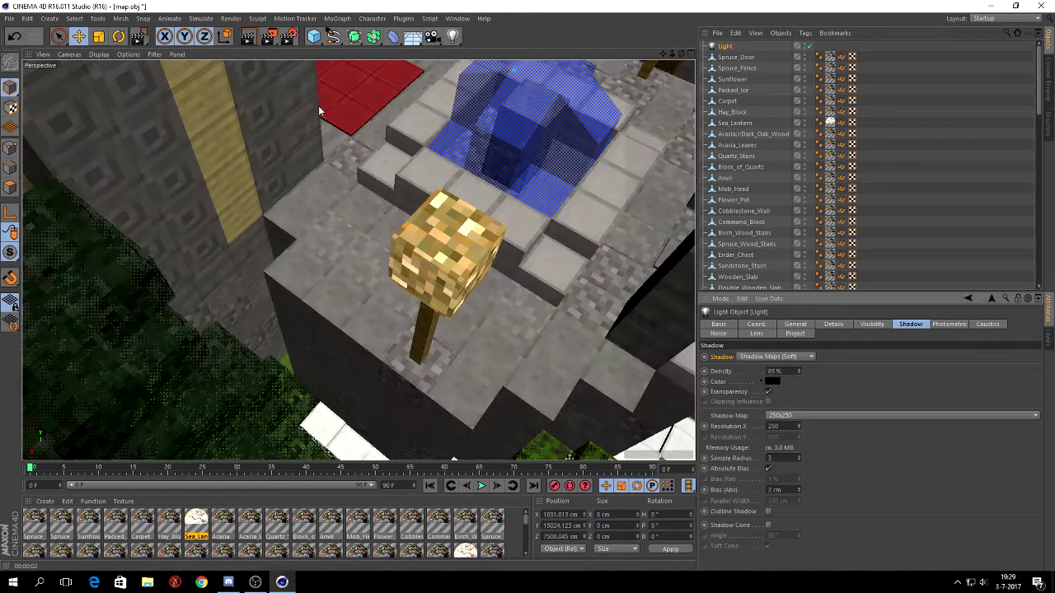
left_click(248, 37)
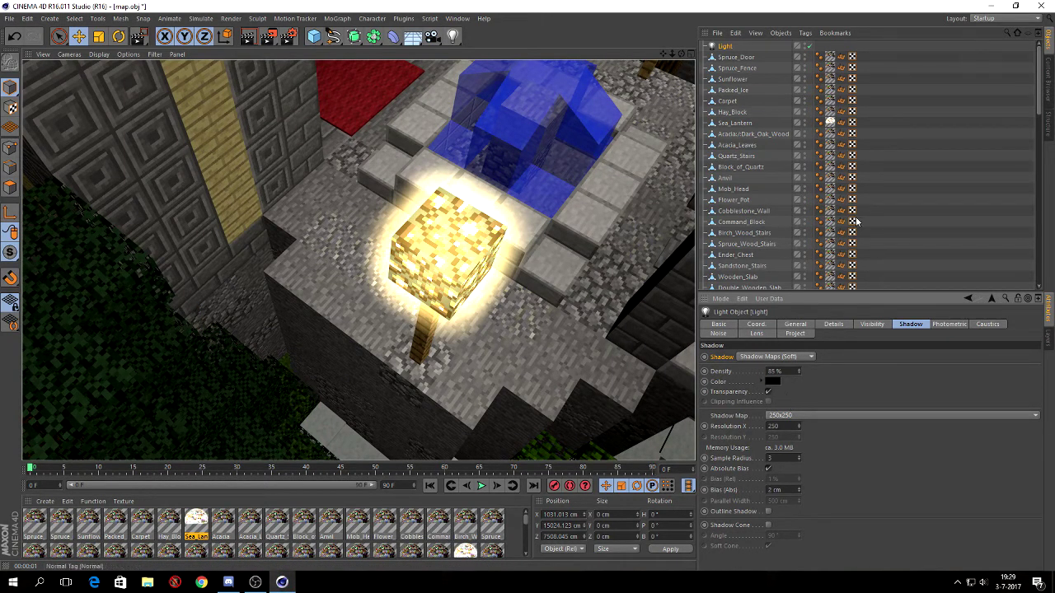
- Restore the light's shadow type to Raytraced (Hard) and render the lamp view again
left_click(784, 356)
left_click(757, 388)
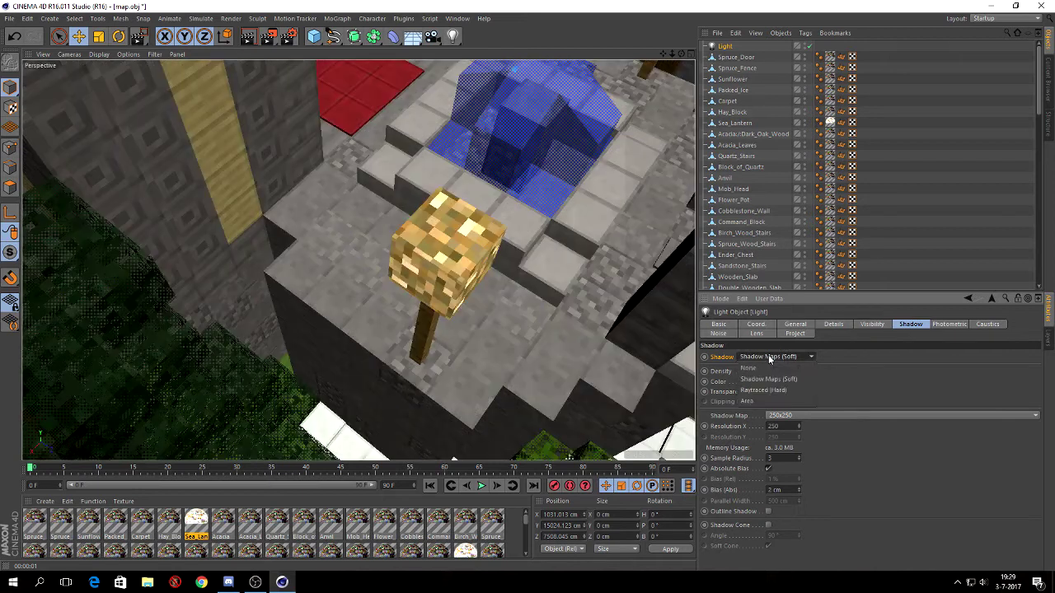
left_click(770, 357)
left_click(779, 381)
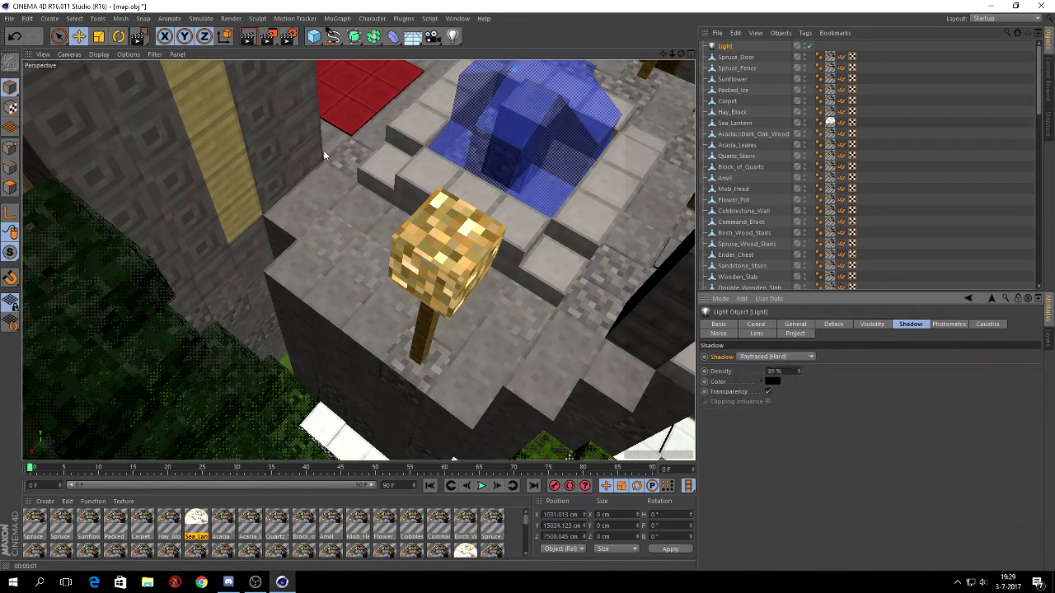
left_click(254, 19)
left_click(242, 43)
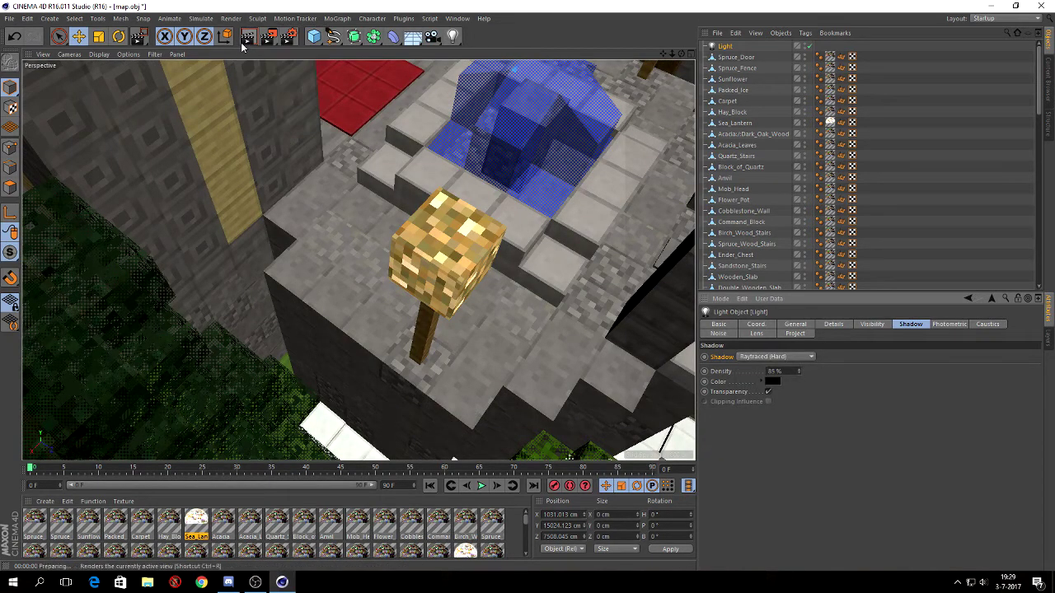
left_click(248, 37)
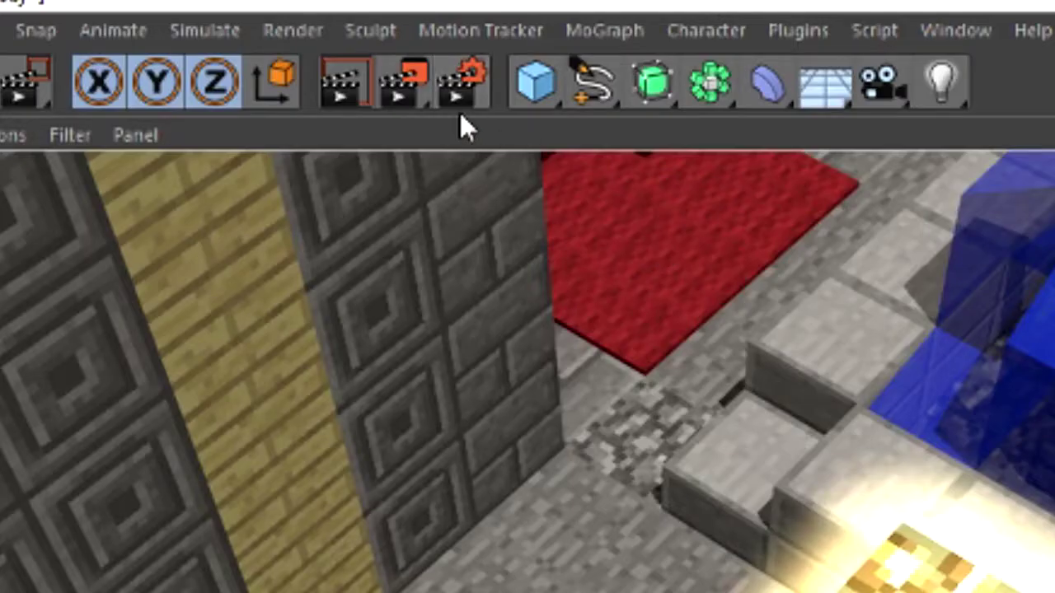
- Open the render settings and set the output size to 1280 x 720 pixels
left_click(289, 38)
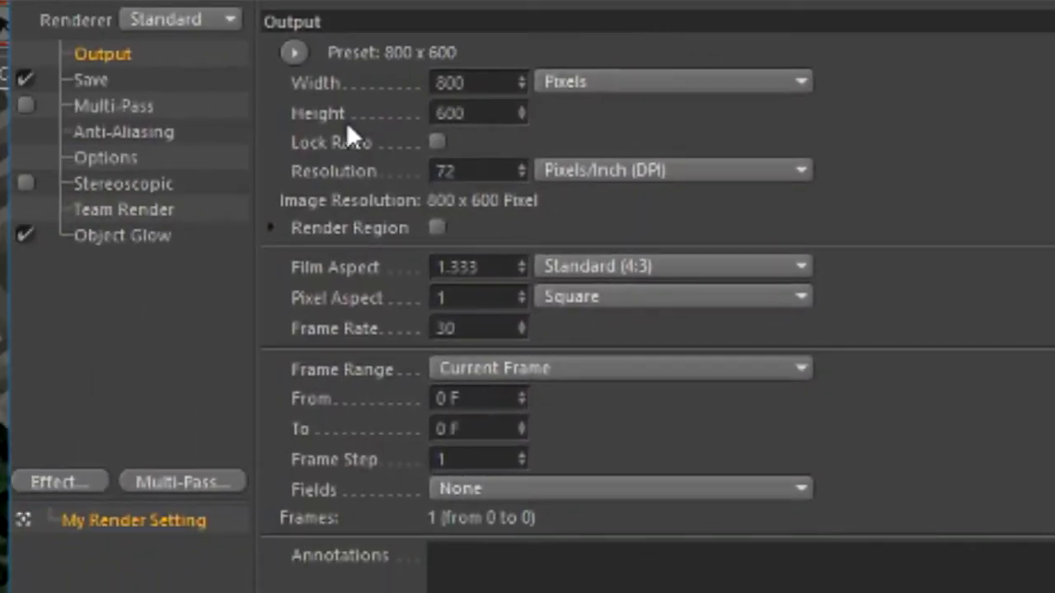
double_click(470, 82)
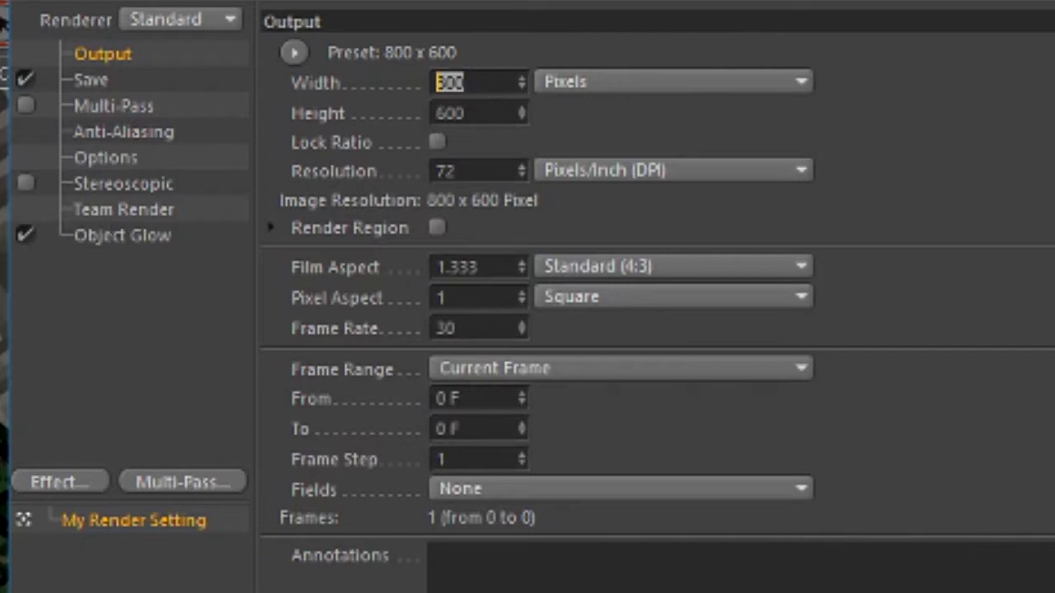
type("1280")
key("Return")
key("Tab")
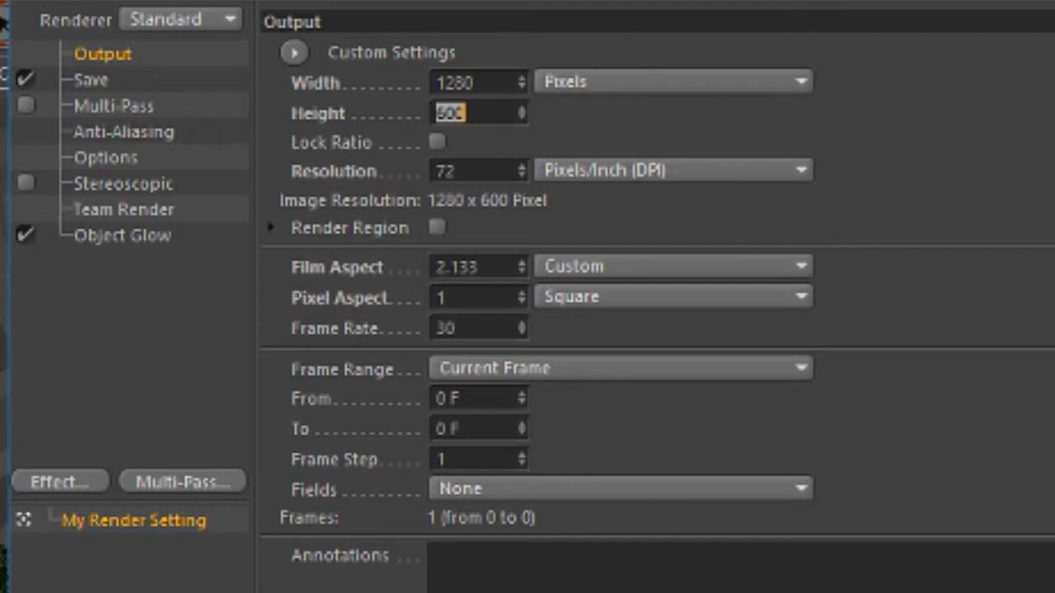
type("720")
key("Return")
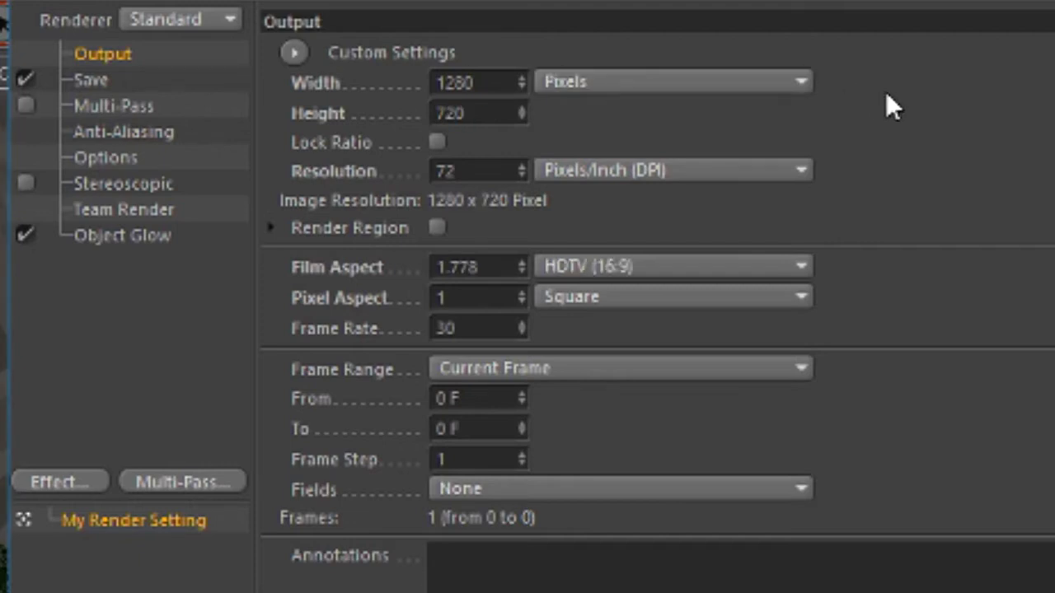
- Try an output size of 1920 x 1080 pixels in the render settings
double_click(466, 83)
type("1920")
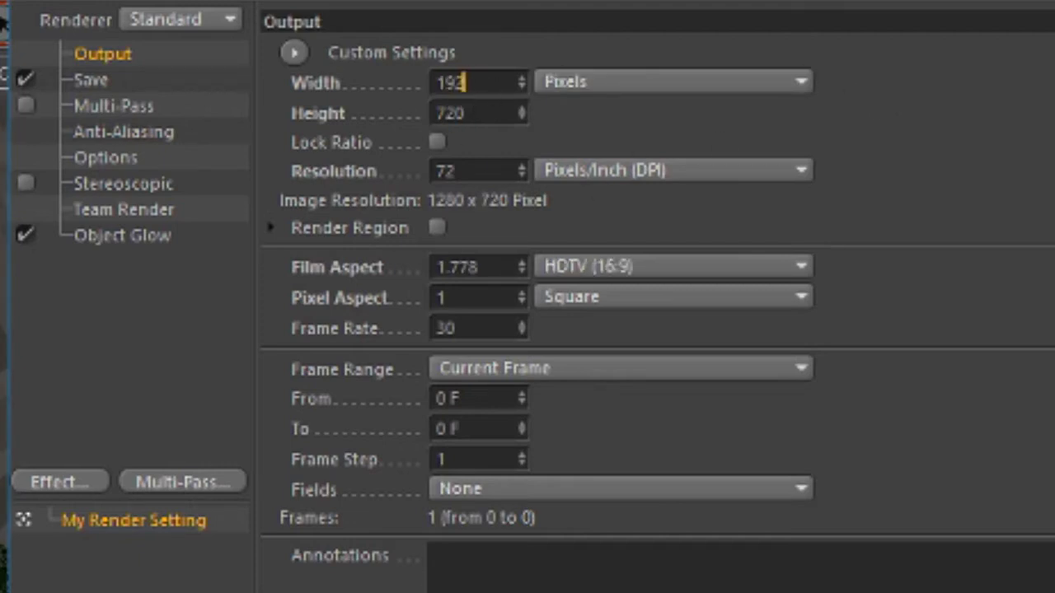
key("Tab")
type("1080")
key("Return")
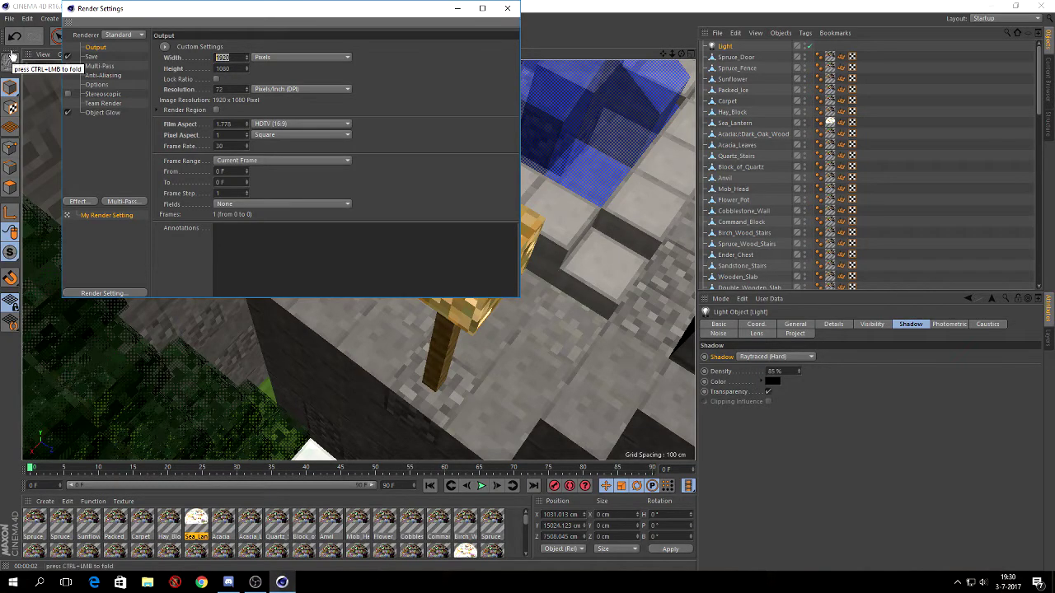
- Return the render output size to 1280 x 720 pixels
type("1280")
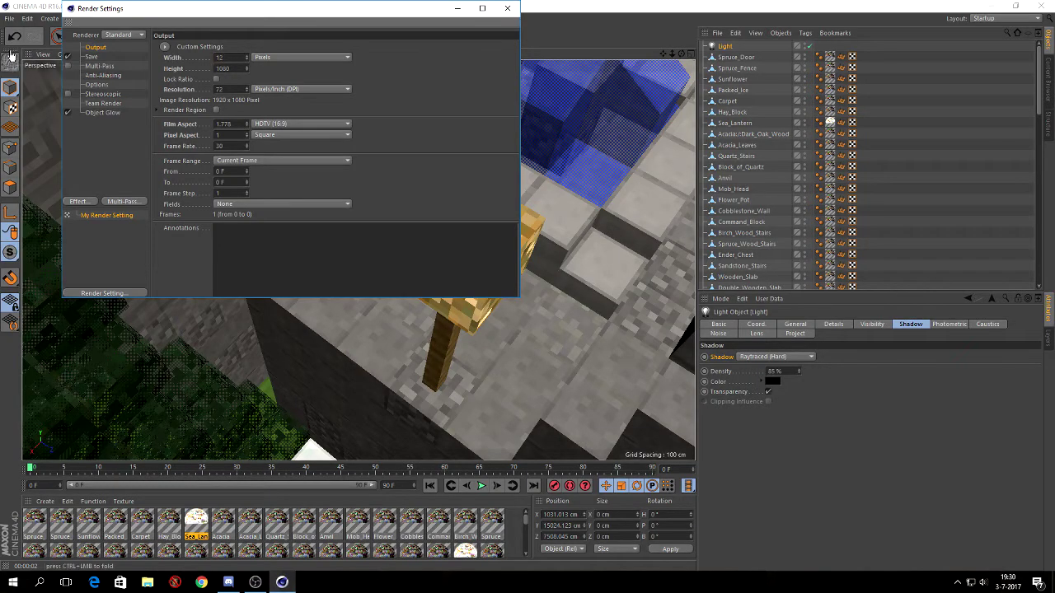
key("Tab")
type("7")
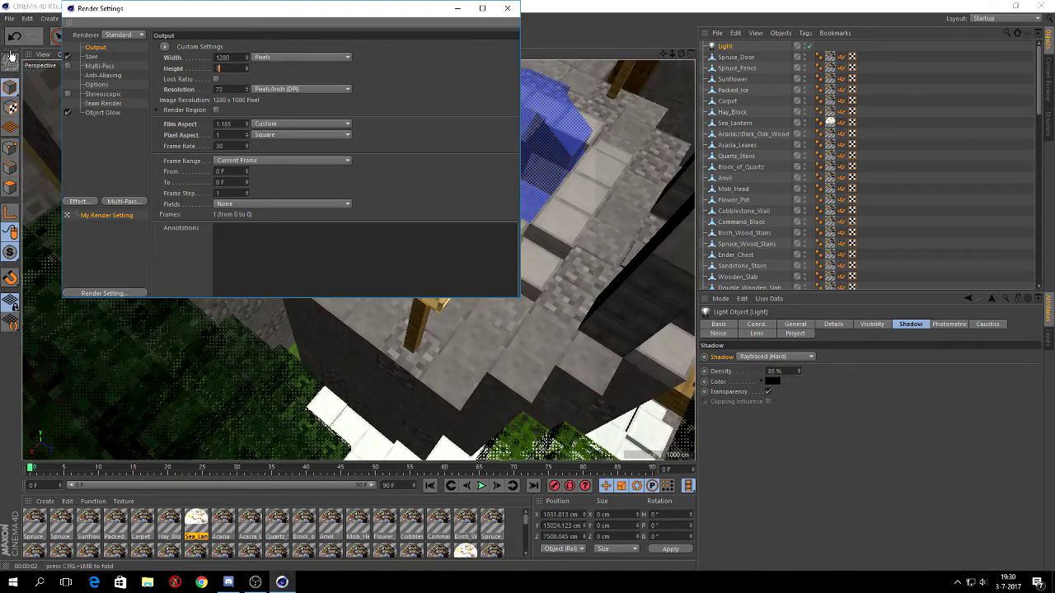
type("20")
key("Return")
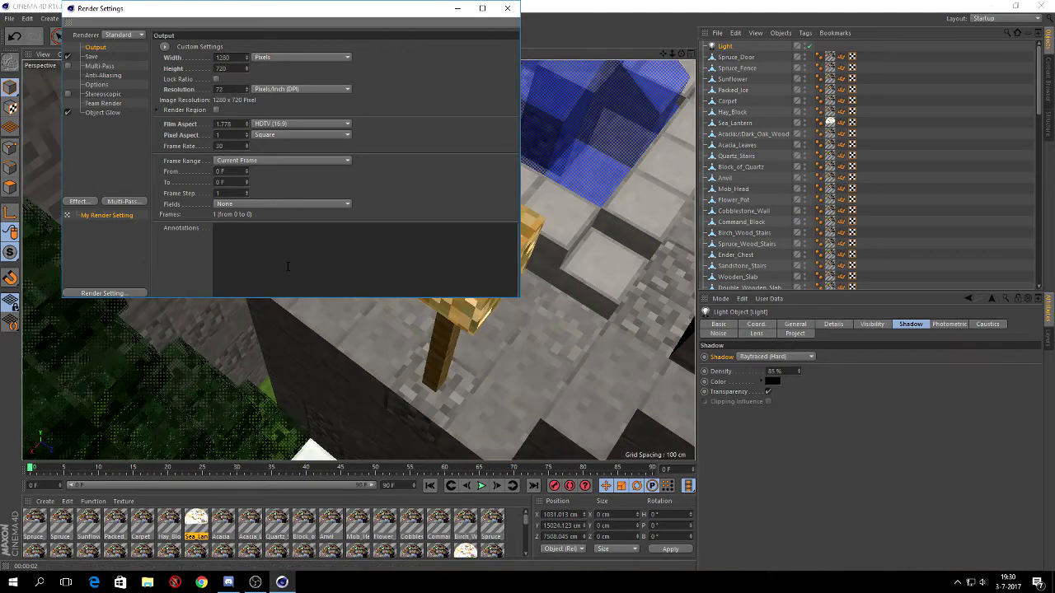
- Try the Current Frame and Manual frame ranges in the output settings, and finish with the range set to All Frames
left_click(274, 162)
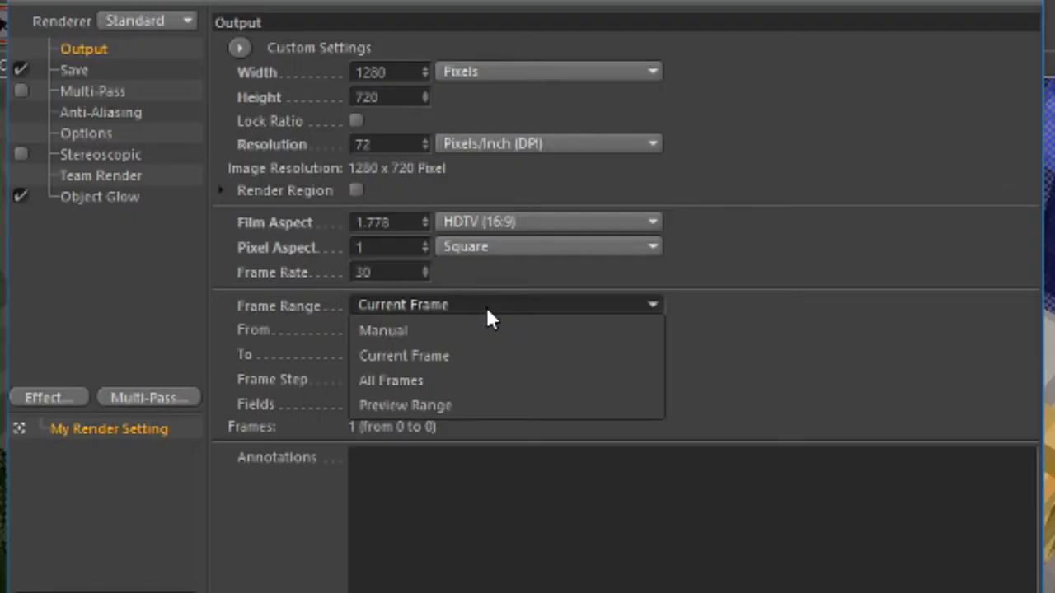
left_click(462, 355)
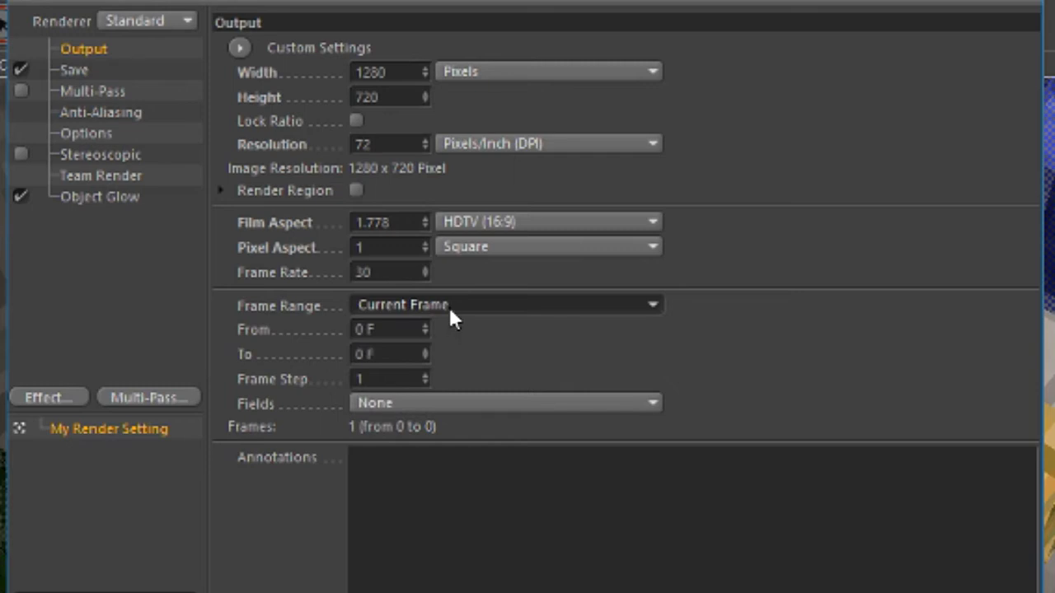
left_click(450, 311)
left_click(443, 384)
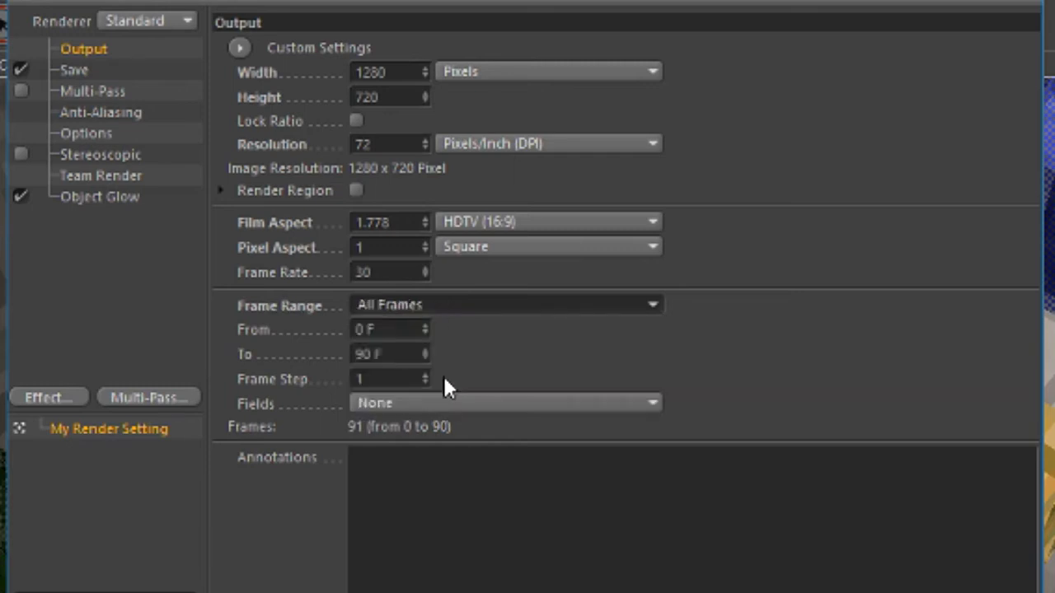
left_click(421, 311)
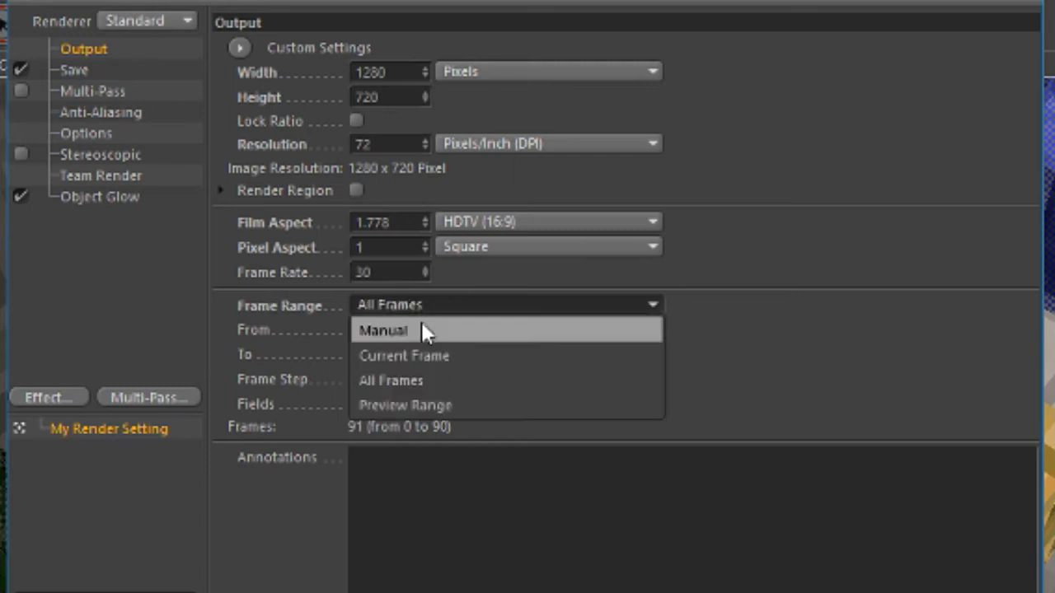
left_click(422, 329)
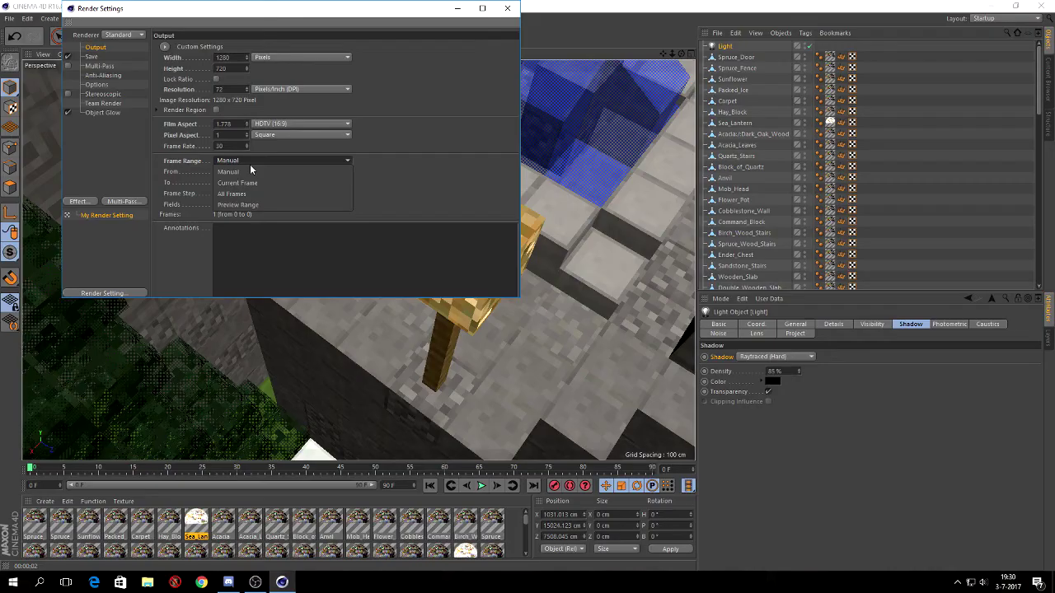
left_click(431, 313)
left_click(421, 388)
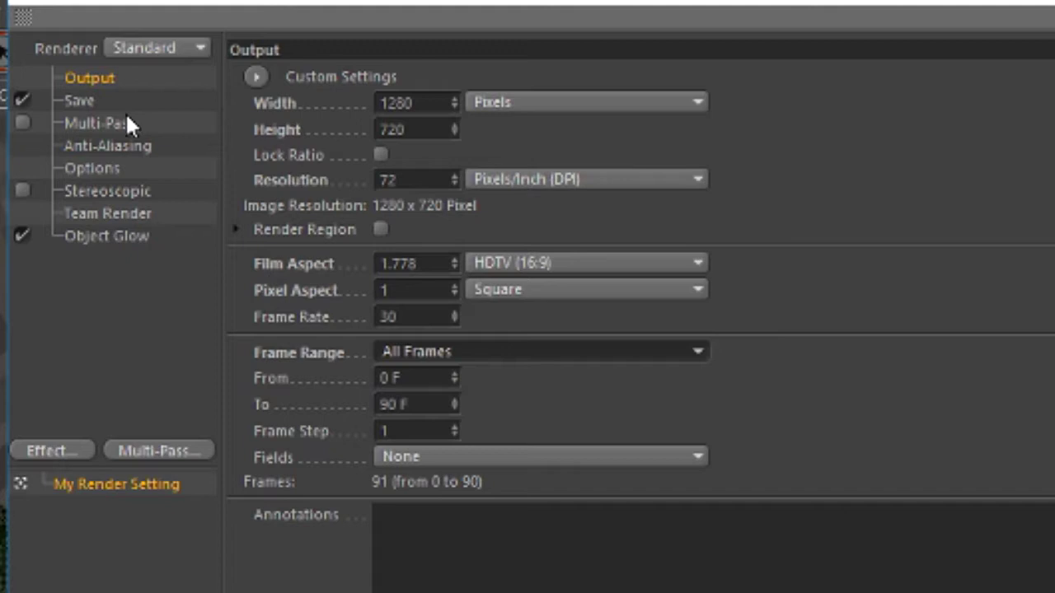
- Set the render's save format to PNG and its output file to ujgguyfgfyggygyguguyuy in the Tutorial folder
left_click(91, 56)
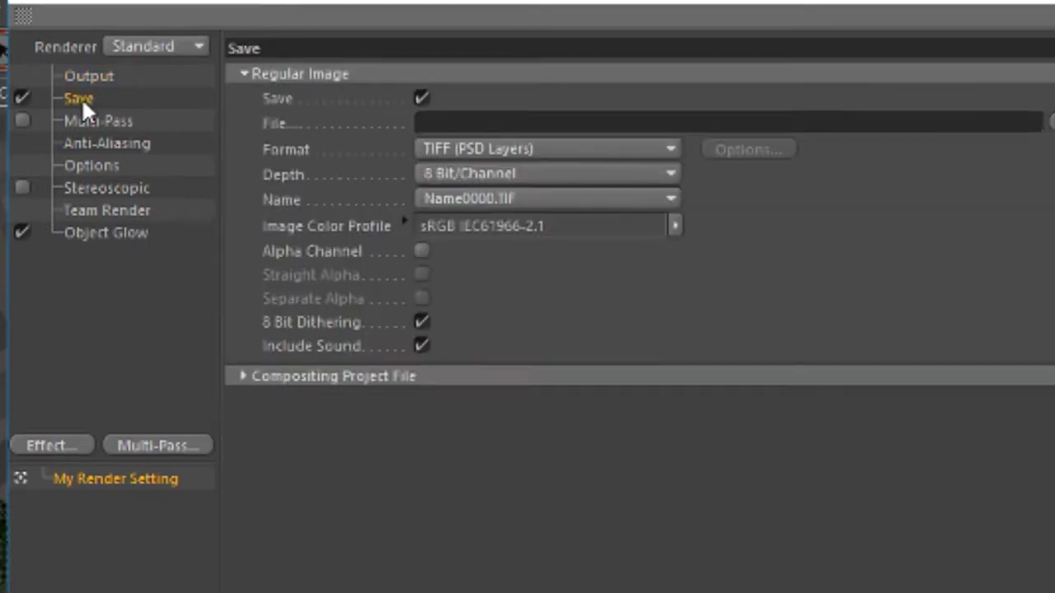
left_click(527, 121)
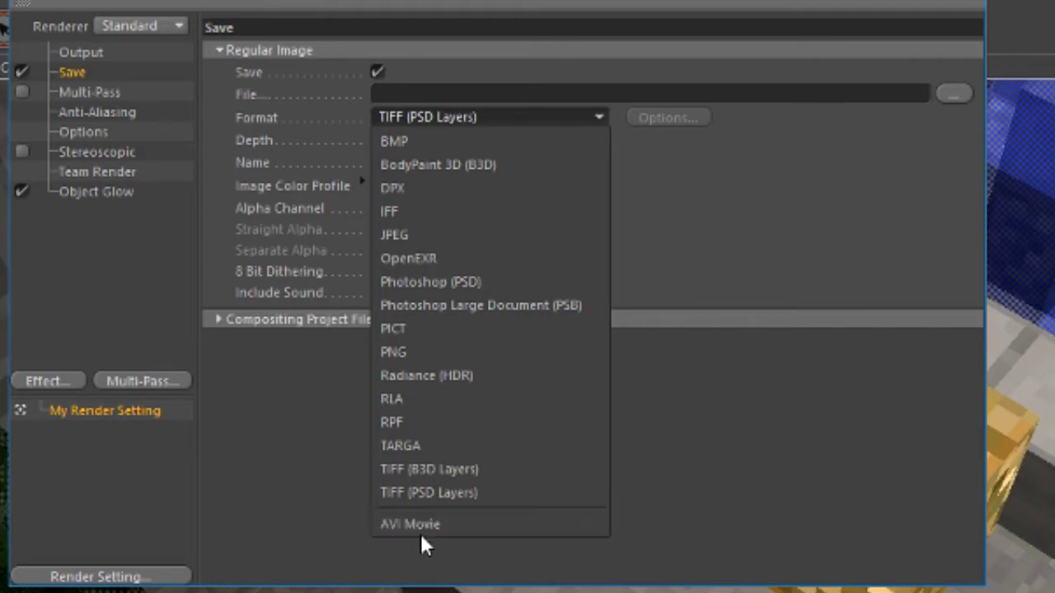
left_click(400, 351)
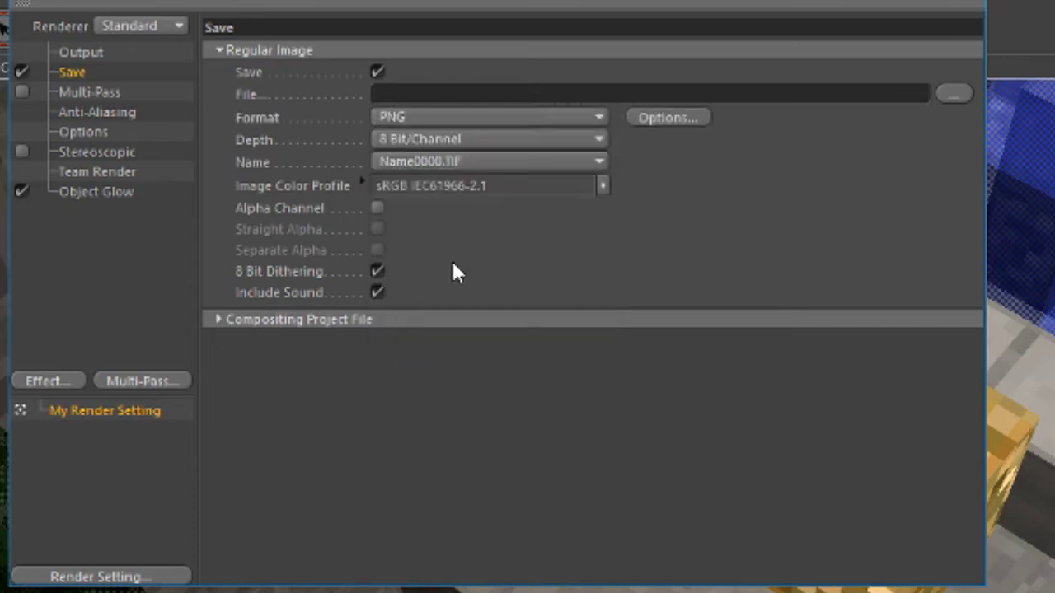
left_click(503, 67)
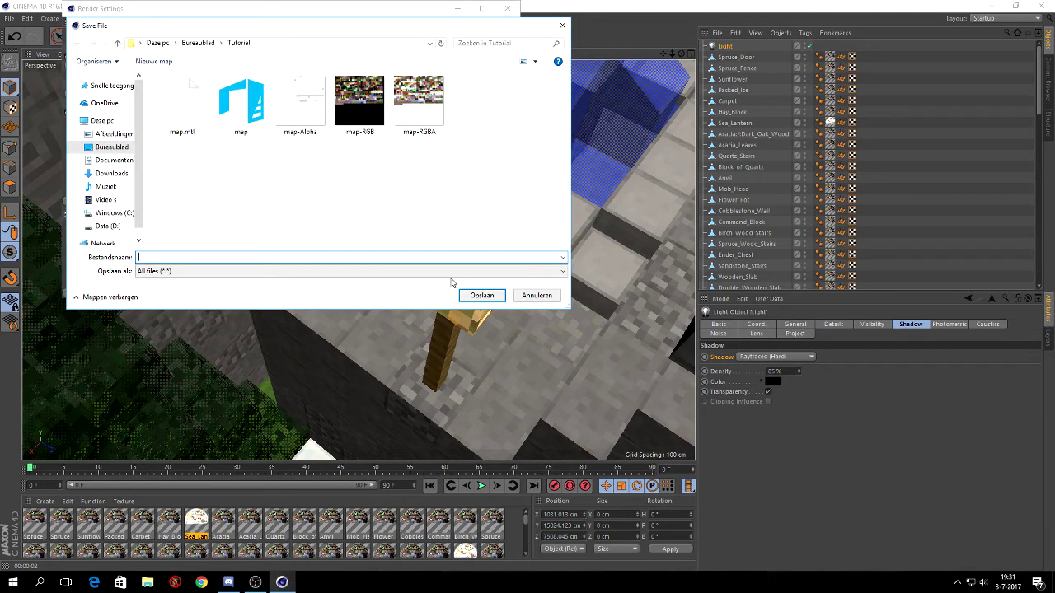
type("ujgguyfgfyggygyguguyuy")
key("Return")
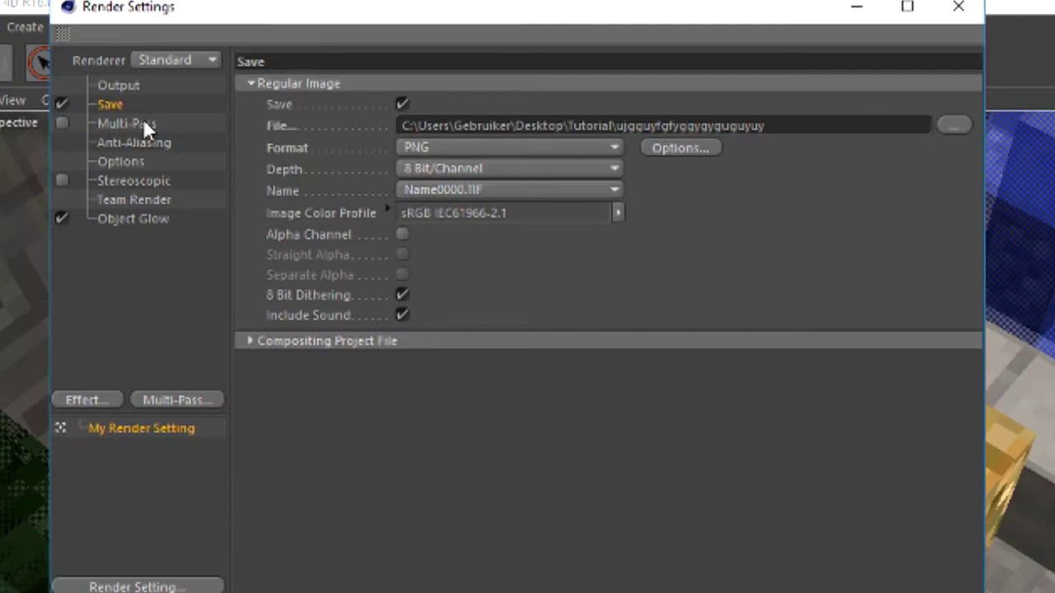
- Set the render's anti-aliasing to Best with a max level of 2x2
left_click(144, 123)
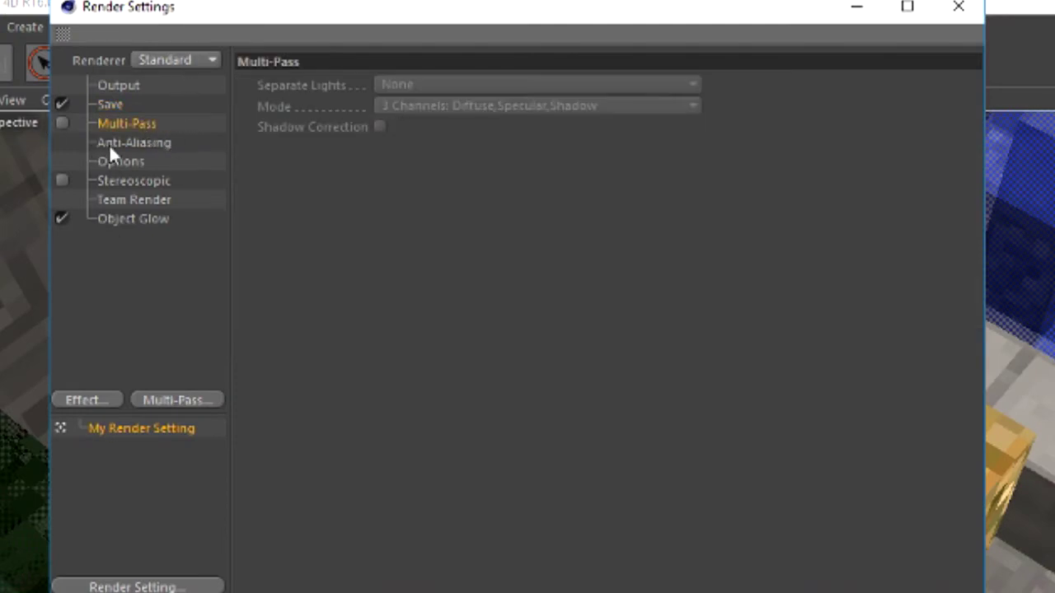
left_click(109, 143)
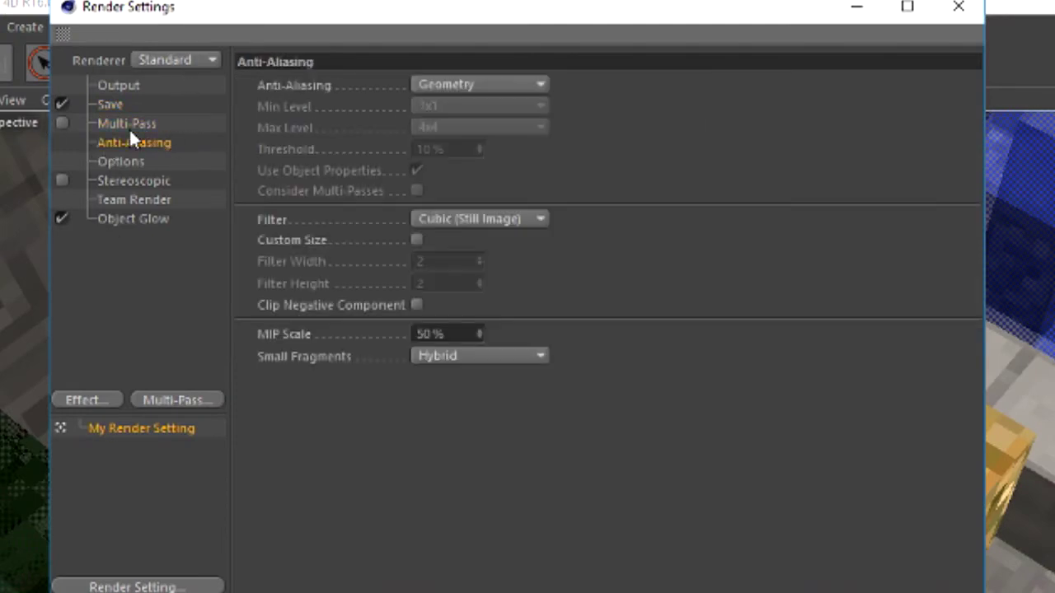
left_click(427, 86)
left_click(441, 151)
left_click(436, 127)
left_click(440, 170)
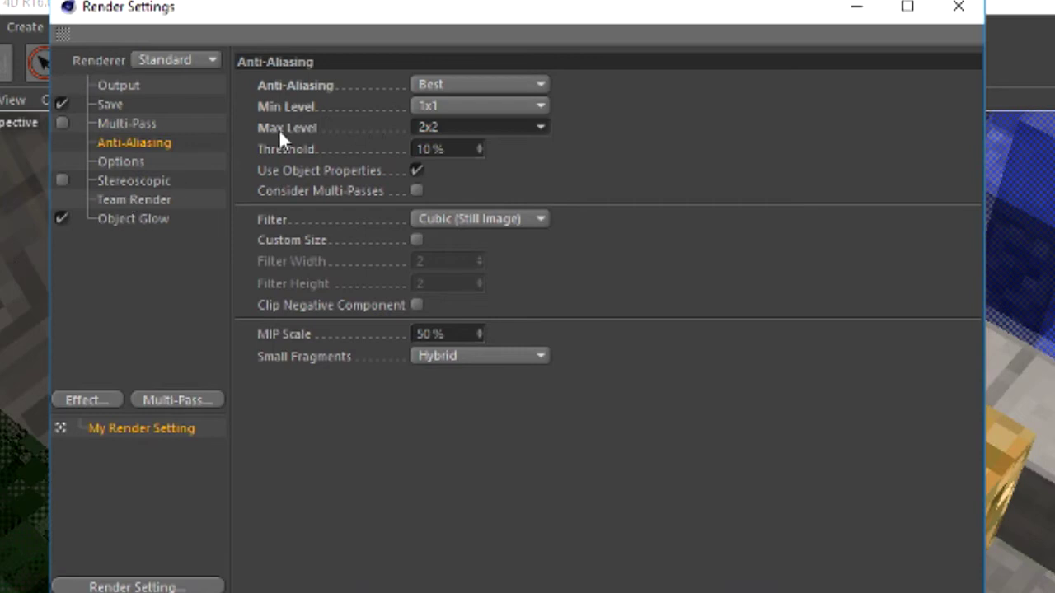
- In the render options, set ray threshold to 0%, ray depth to 6, reflection depth to 2 and shadow depth to 6, and turn off Blurriness
left_click(124, 162)
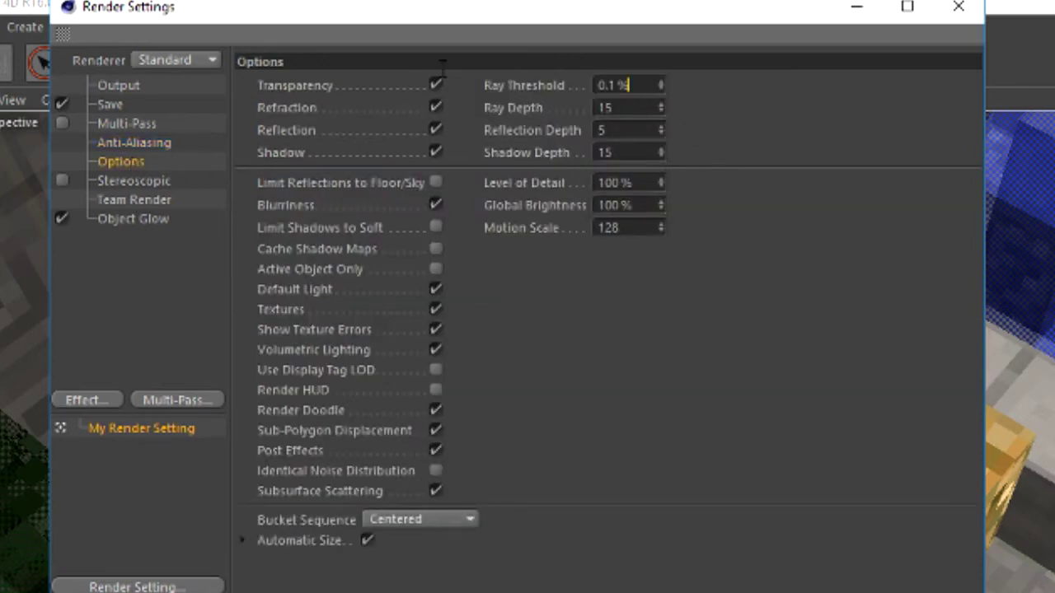
left_click(626, 85)
type("0")
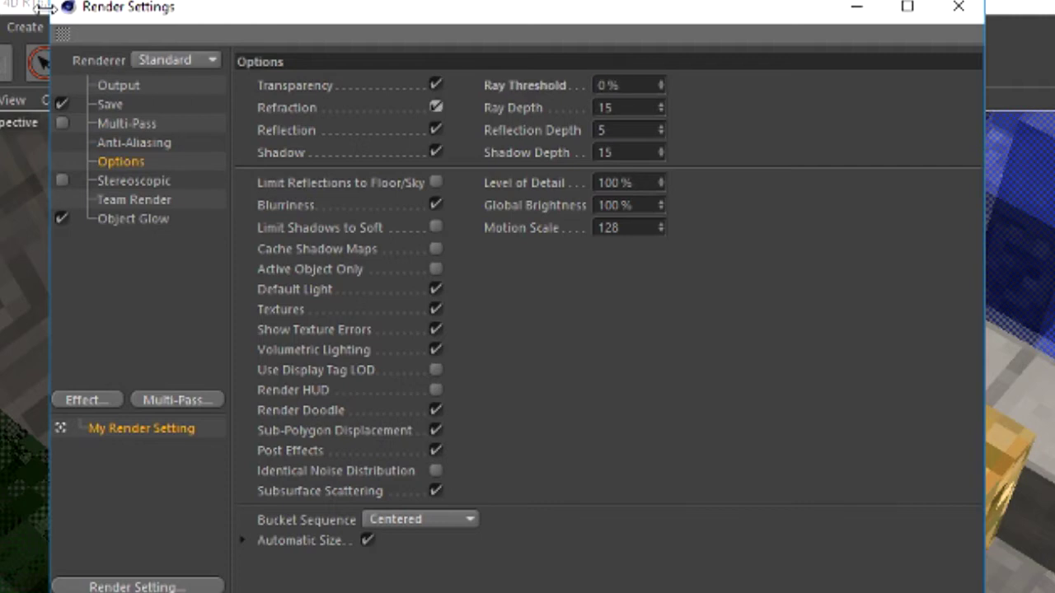
key("Tab")
type("6")
key("Tab")
type("2")
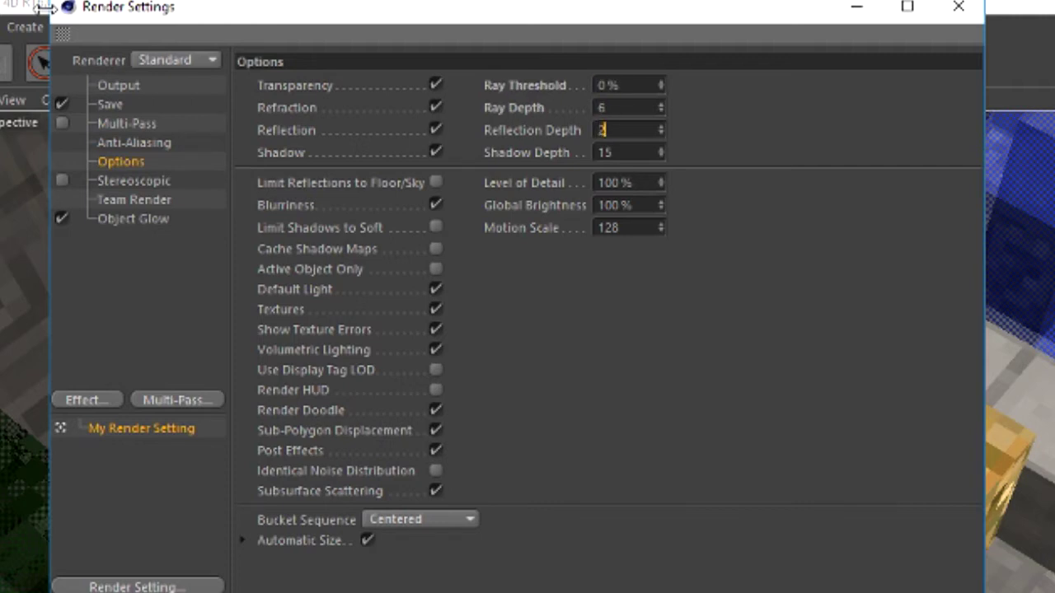
key("Tab")
type("6")
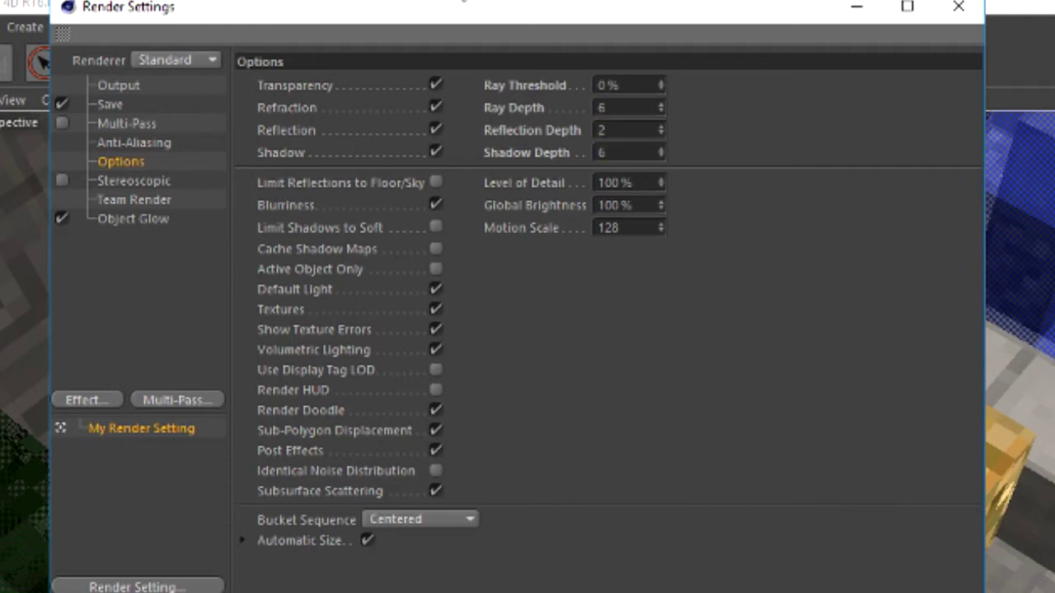
left_click(435, 205)
- Add the Ambient Occlusion effect with Evaluate Transparency enabled, minimum samples 1 and maximum samples 80
left_click(123, 220)
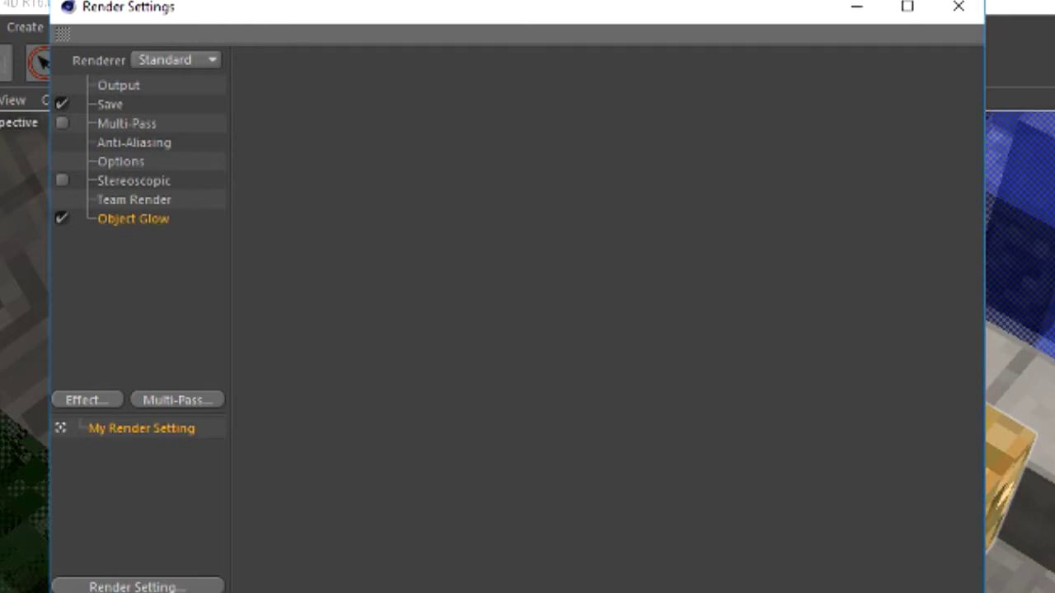
right_click(103, 269)
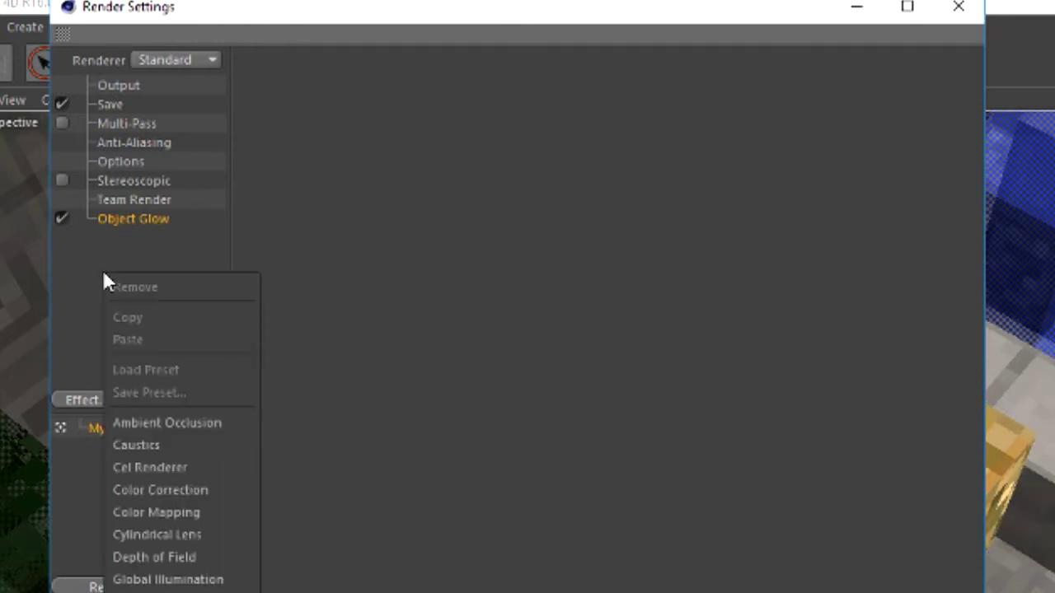
left_click(204, 422)
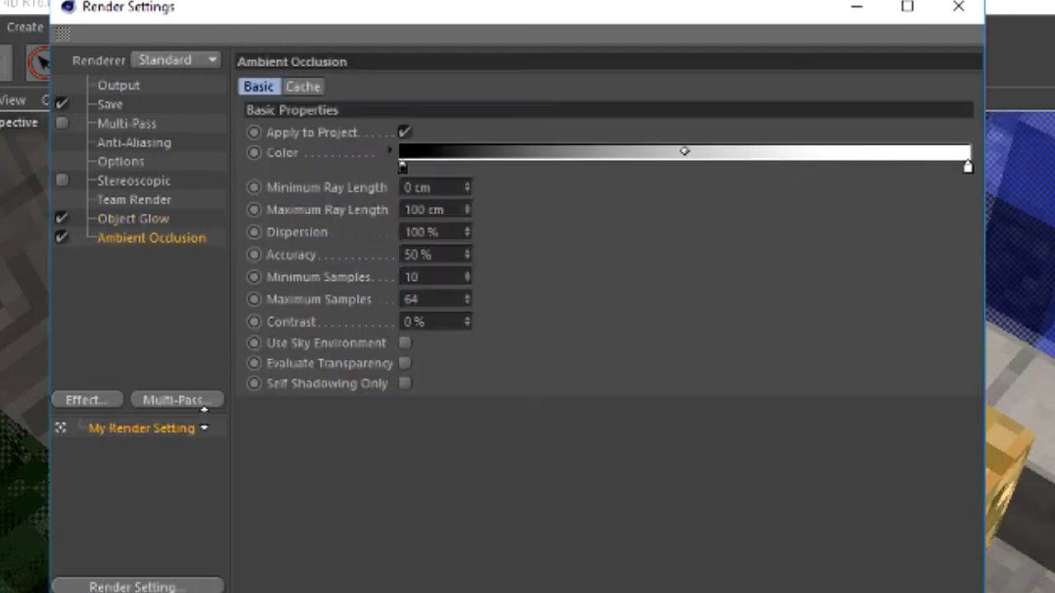
left_click(405, 364)
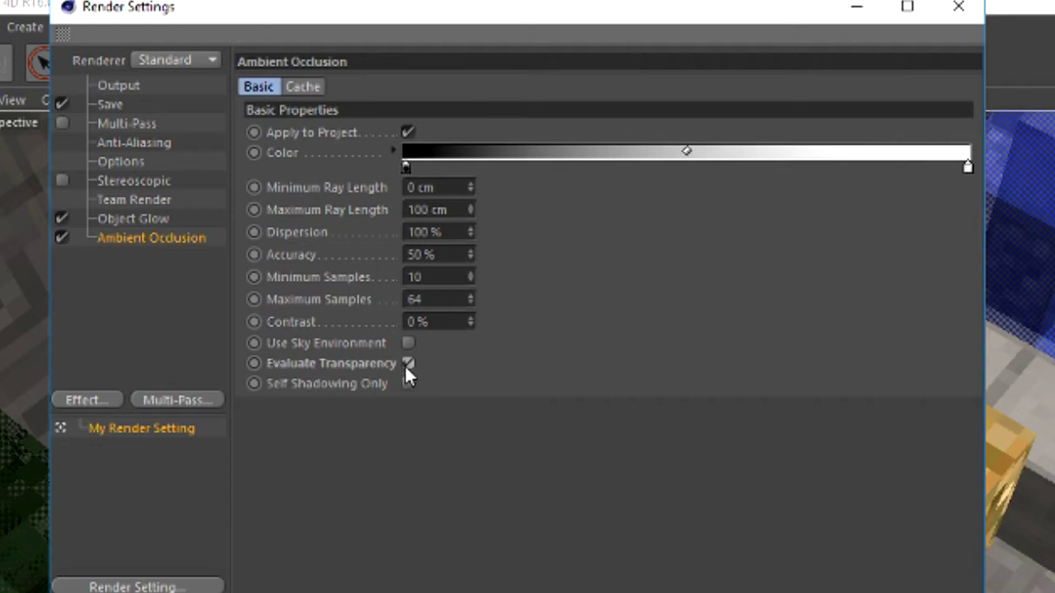
left_click(442, 277)
type("1")
key("Tab")
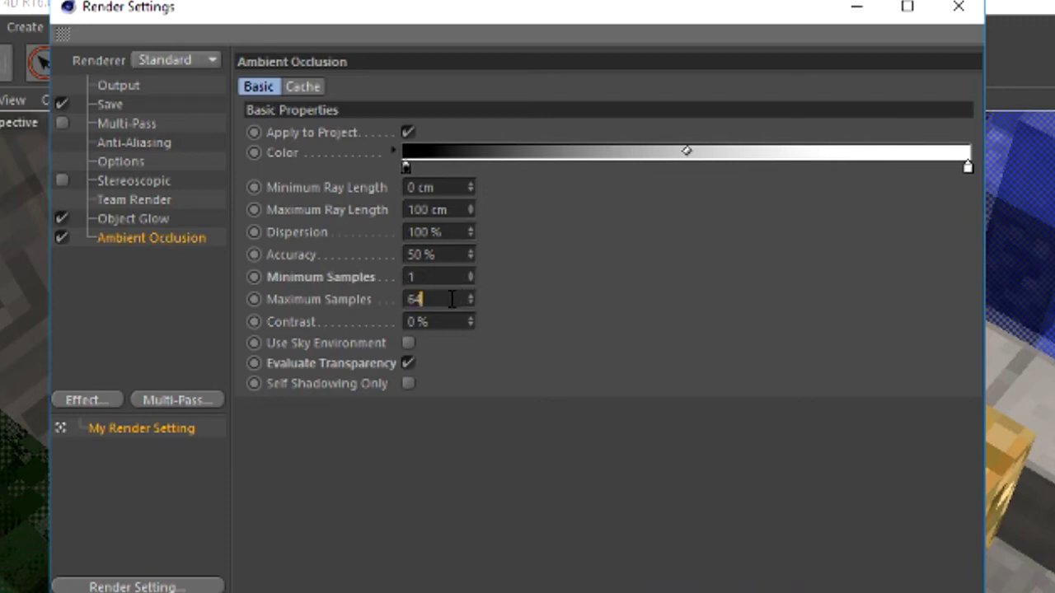
type("80")
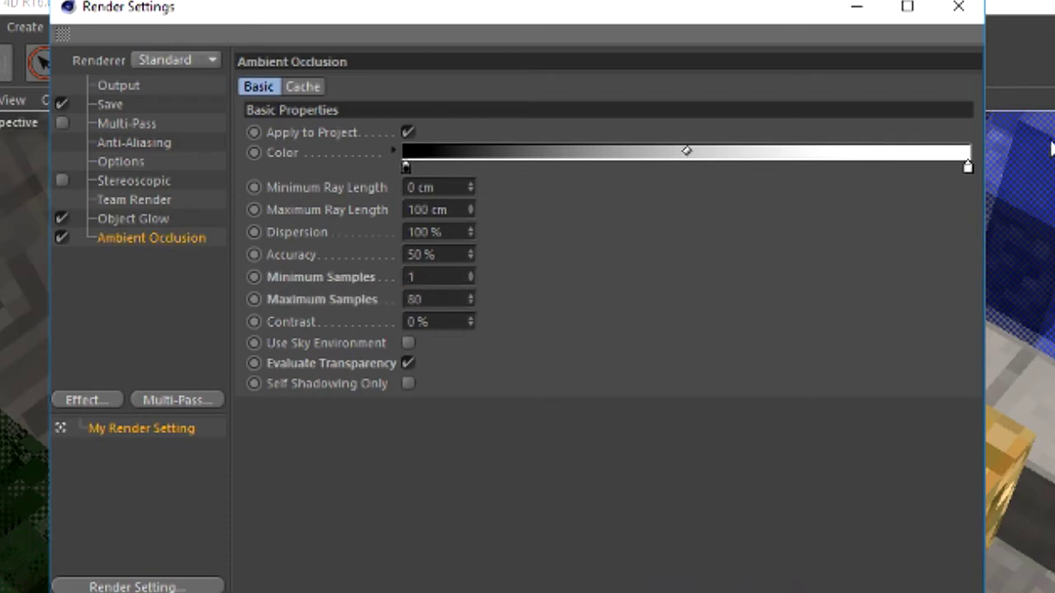
- Close the render settings and render a region of the view where the stone wall and yellow plank strip meet the floor
left_click(958, 6)
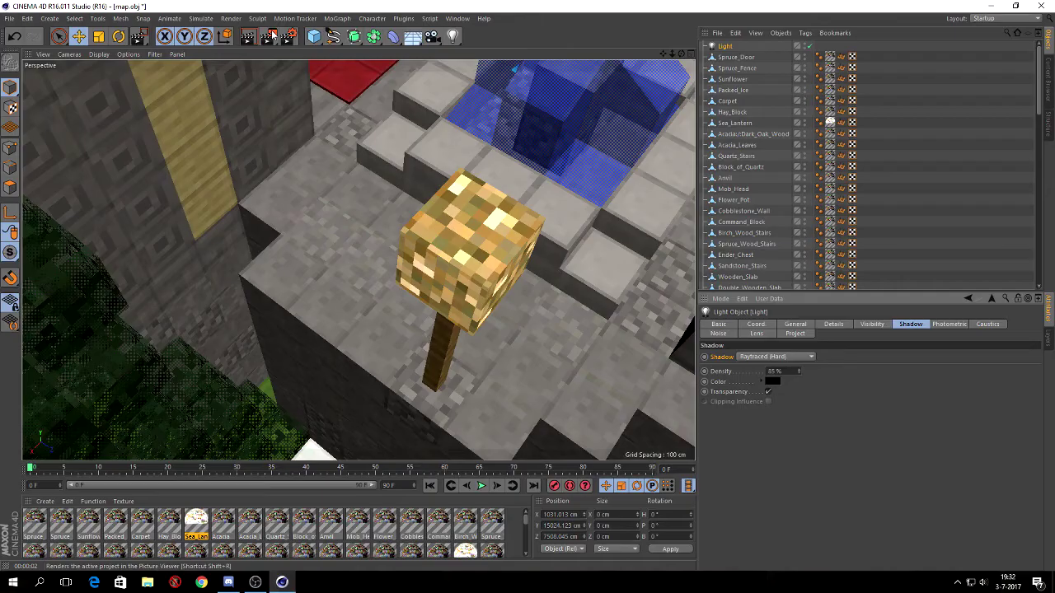
left_click_drag(272, 35, 282, 60)
left_click_drag(177, 149, 311, 210)
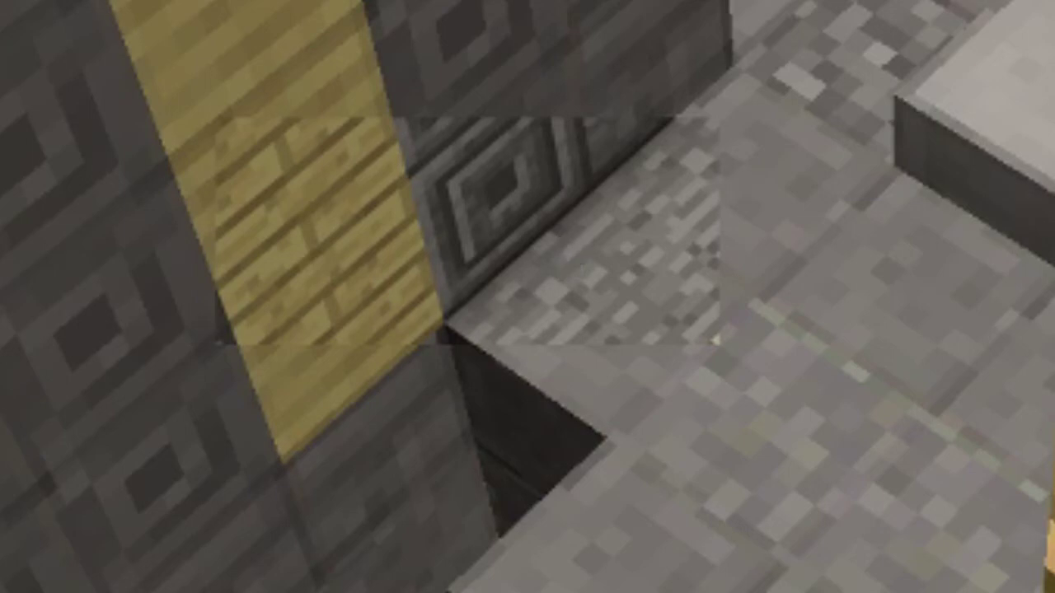
- Reopen the render settings, add the Global Illumination effect and set its samples to Low
left_click(292, 36)
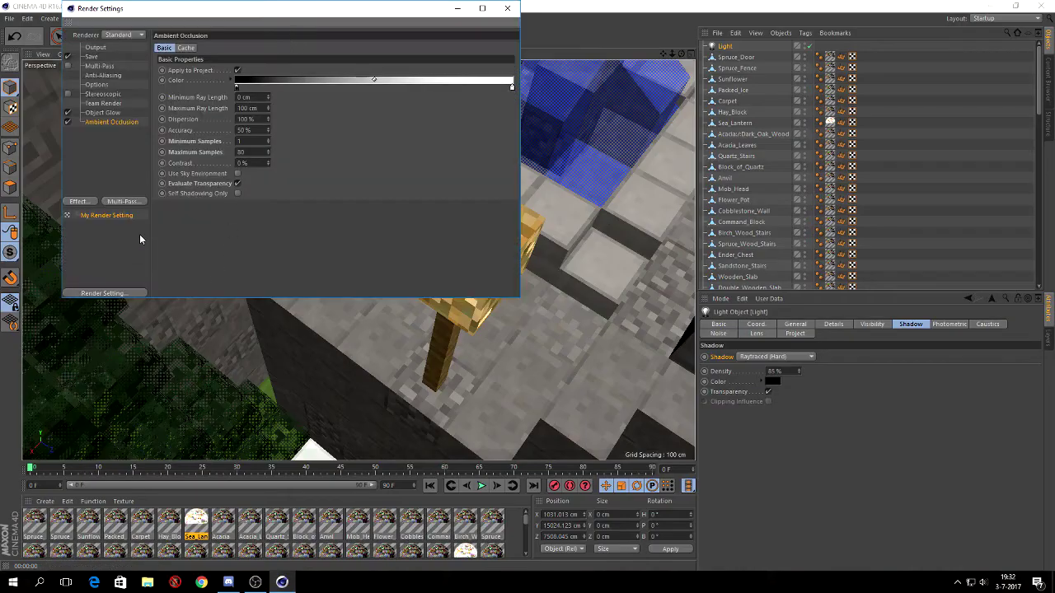
right_click(104, 147)
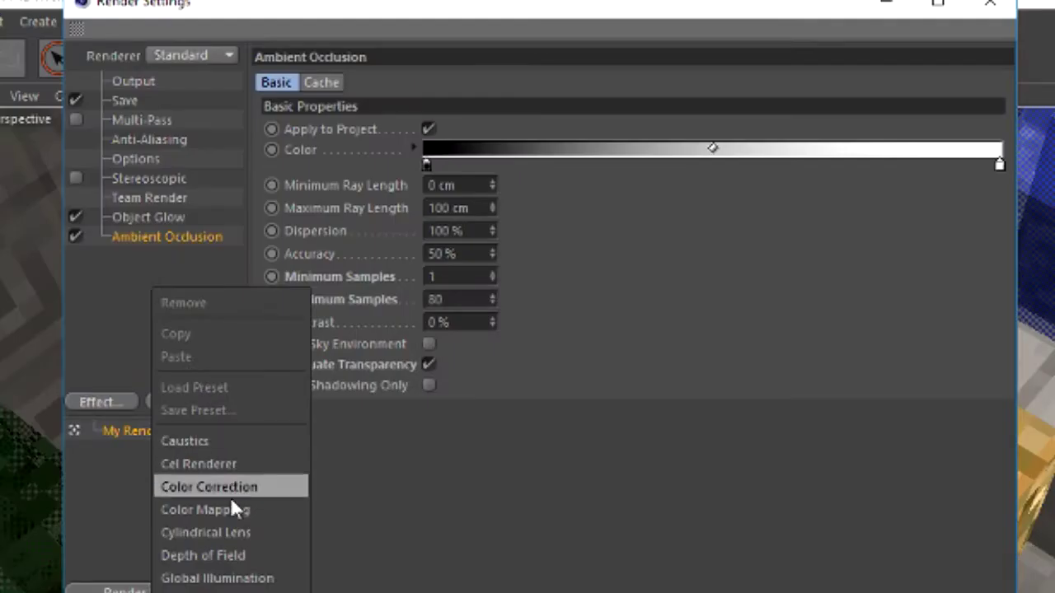
left_click(224, 578)
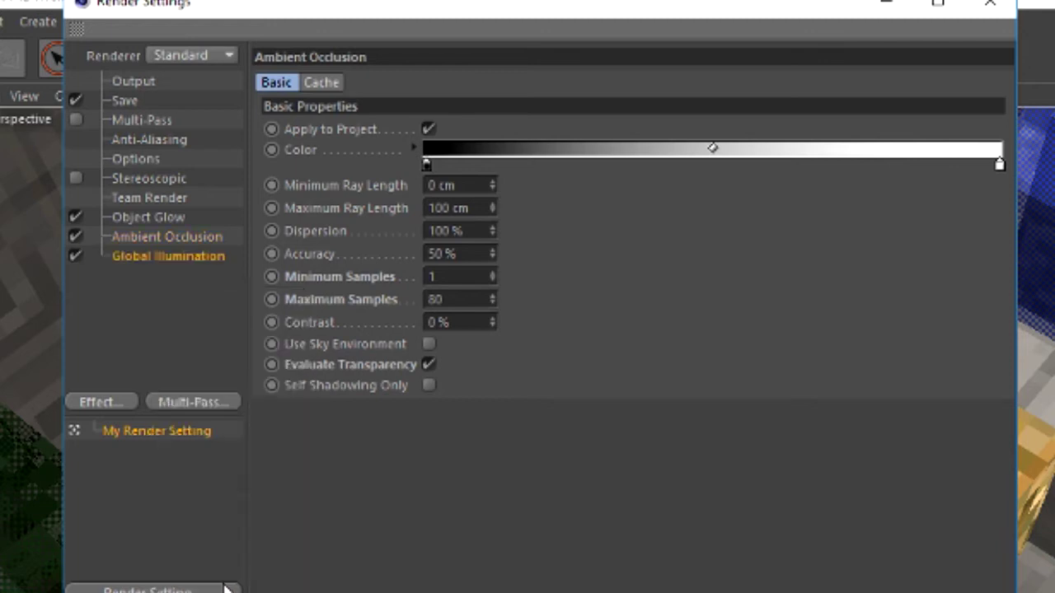
left_click(144, 237)
left_click(162, 256, "shift")
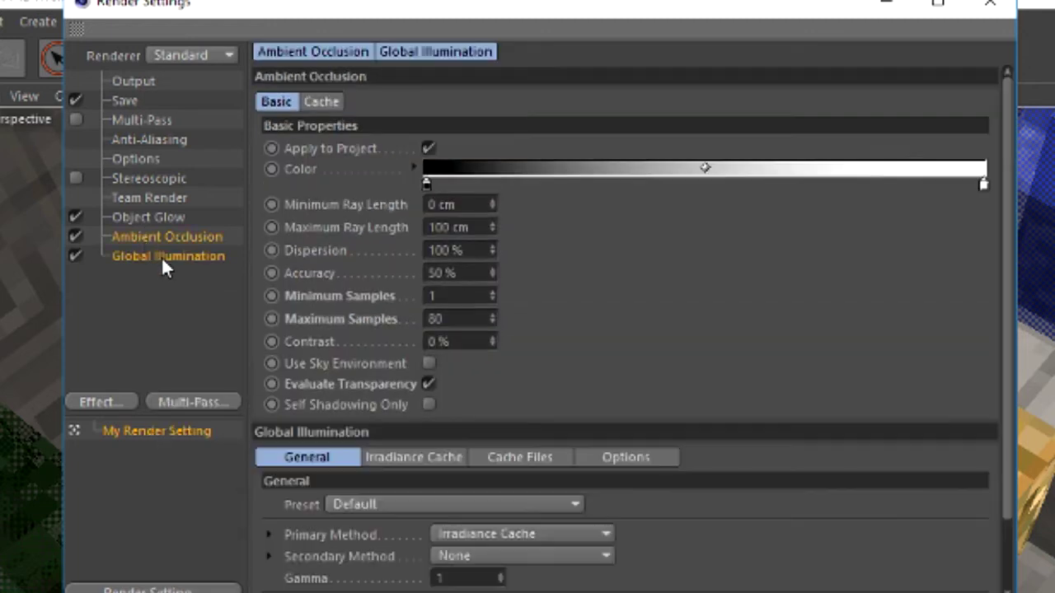
left_click(157, 256)
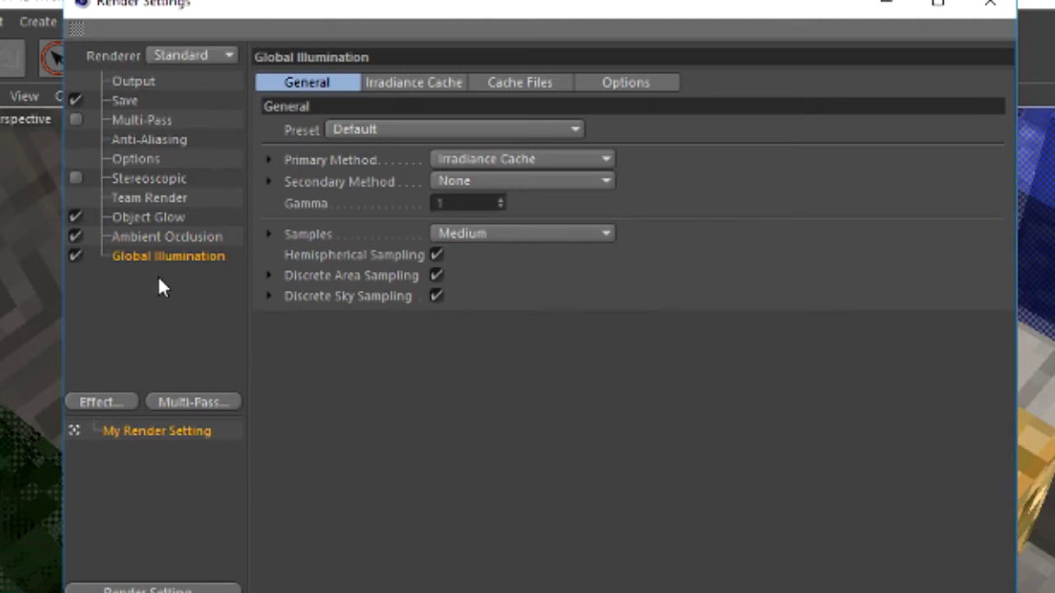
left_click(436, 234)
left_click(473, 302)
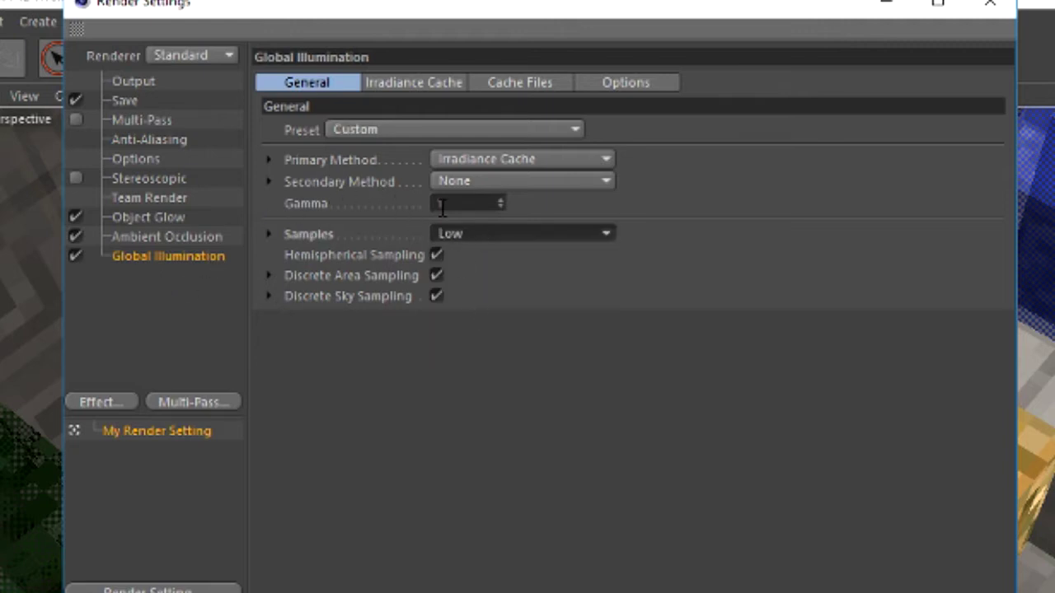
- Set the Global Illumination irradiance cache to Low record density and 30% smoothing
left_click(403, 87)
left_click(445, 129)
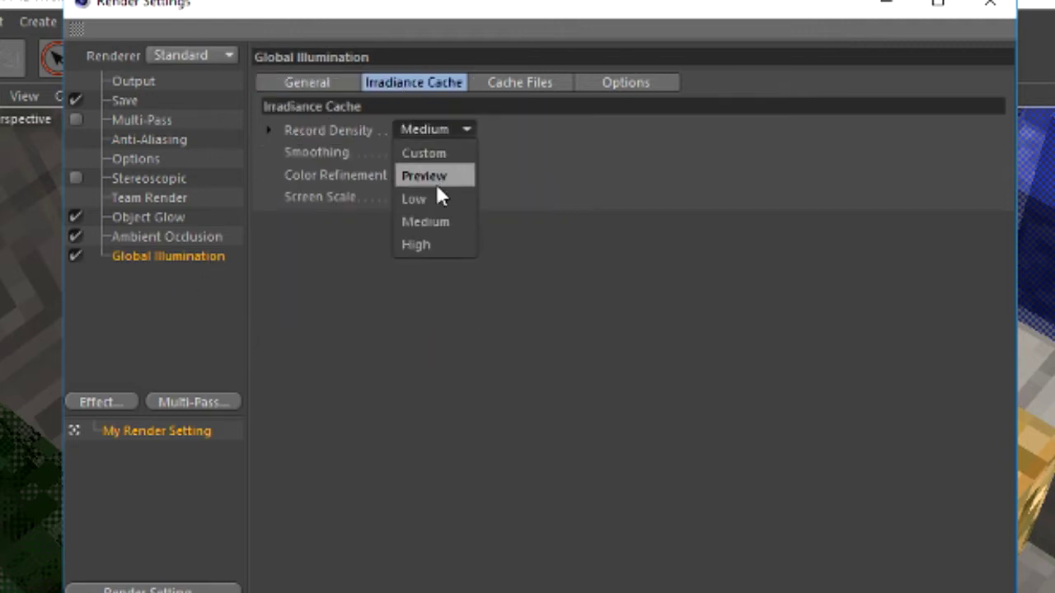
left_click(440, 198)
double_click(436, 155)
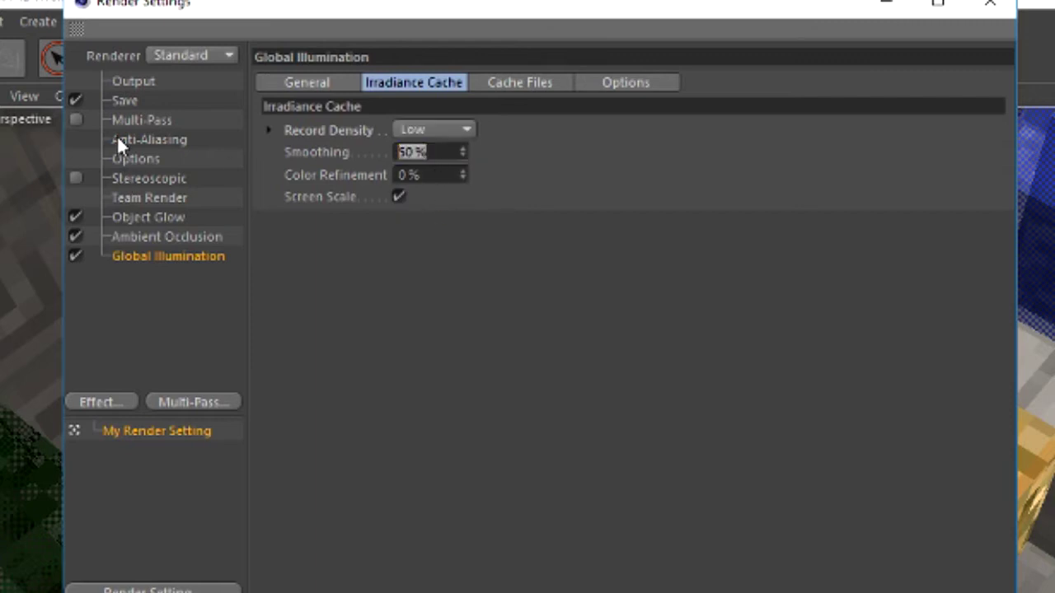
type("30")
key("Return")
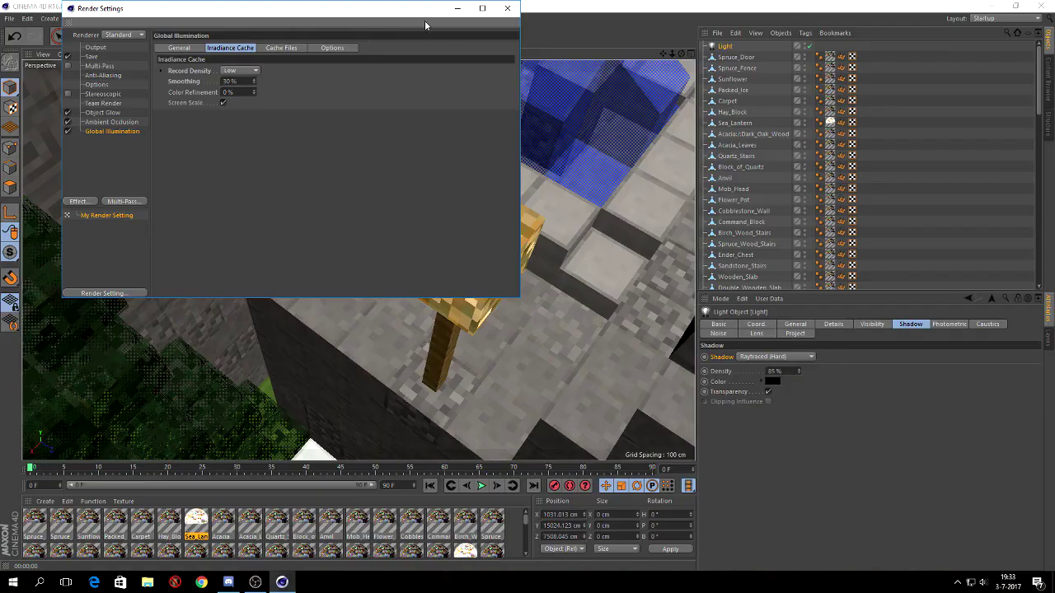
- Close the render settings and render the whole perspective view
left_click(507, 8)
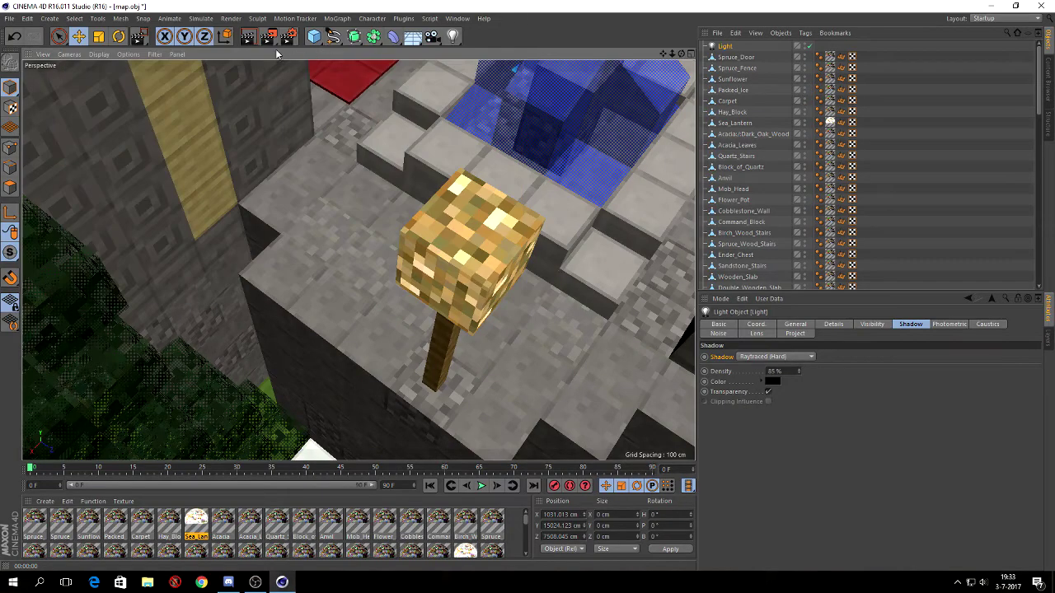
left_click(248, 37)
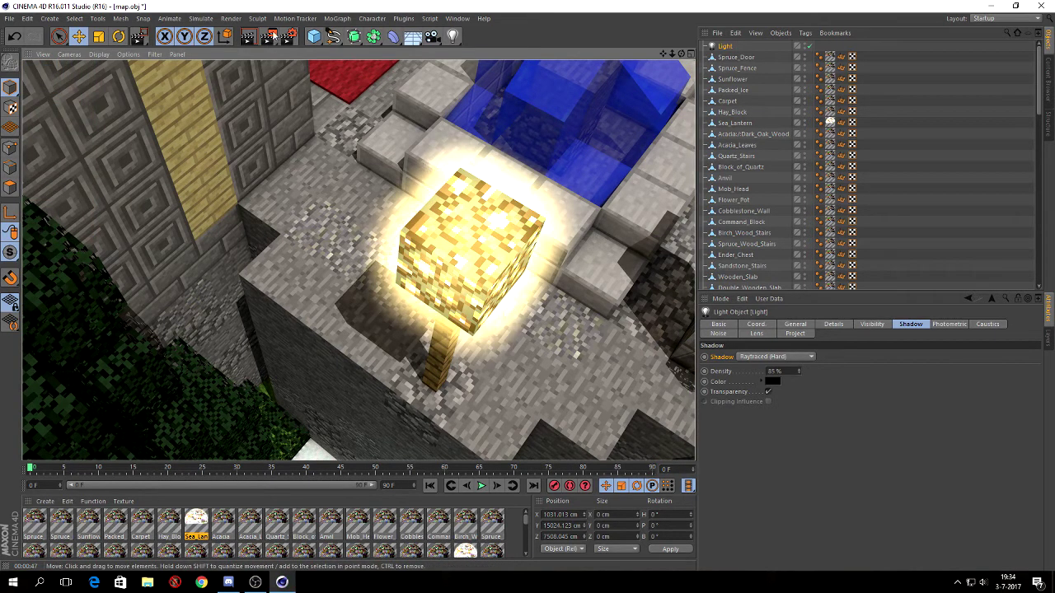
- Add the Glow effect to the render settings with a size of 3% and an intensity of 8%
left_click(289, 36)
left_click(78, 201)
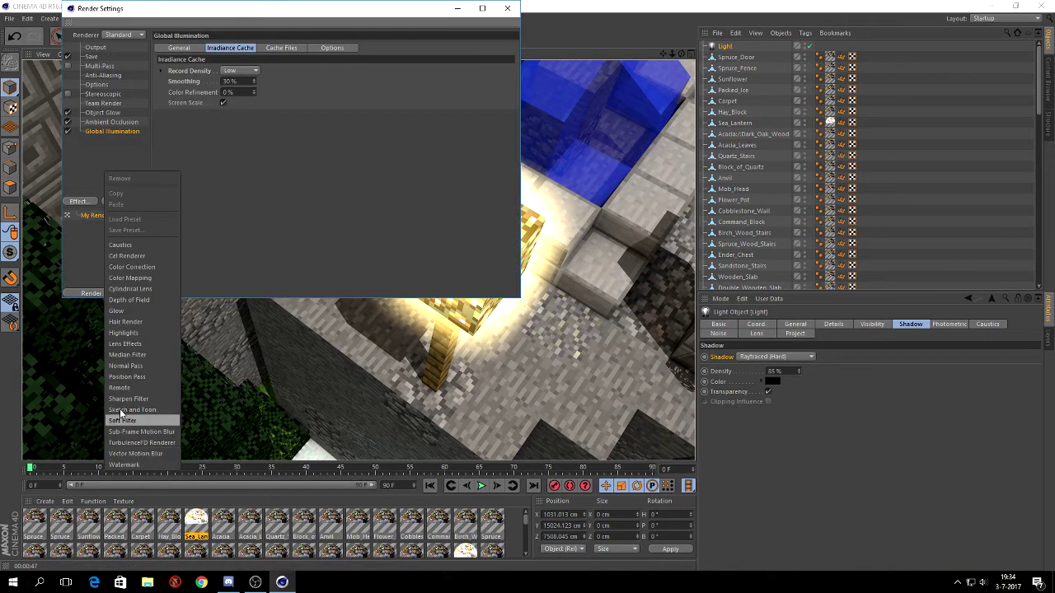
left_click(116, 311)
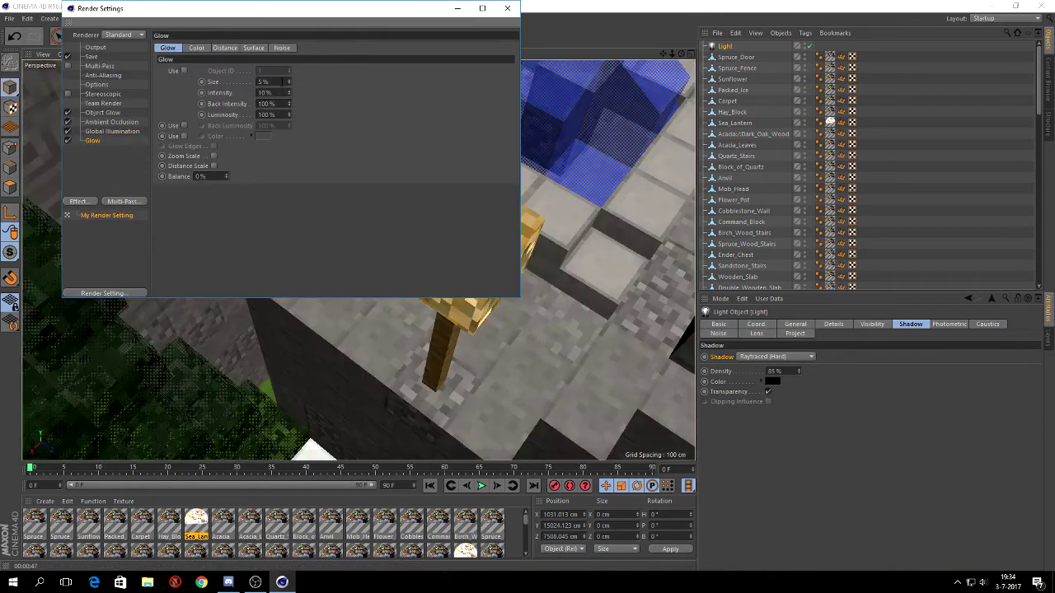
type("3")
key("Tab")
left_click(507, 8)
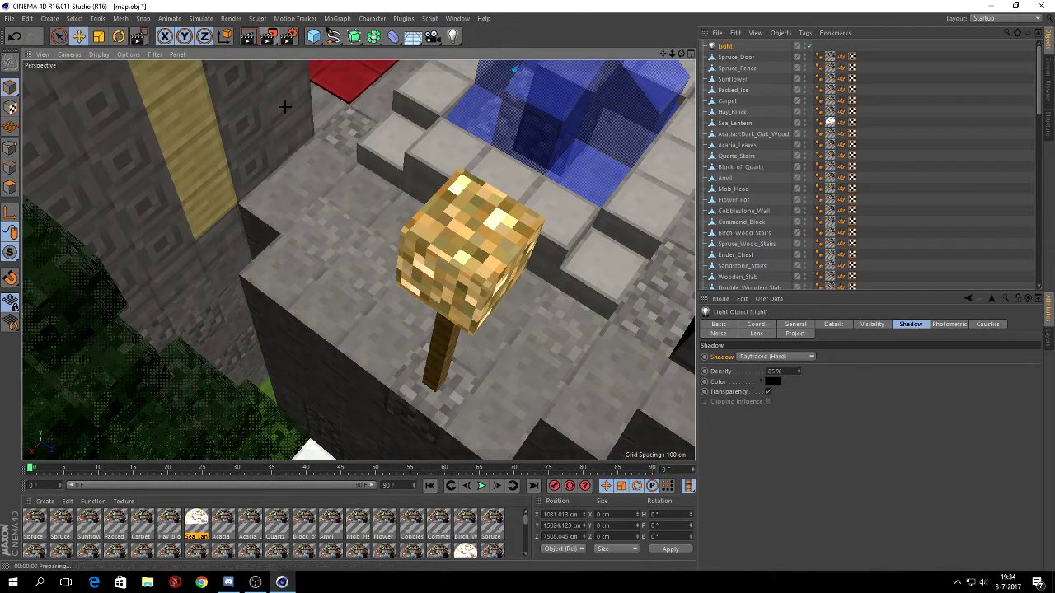
- Render a region of the view around the glowing lamp block, and check the Glow effect's render settings
left_click_drag(264, 108, 326, 178)
key("ctrl+z")
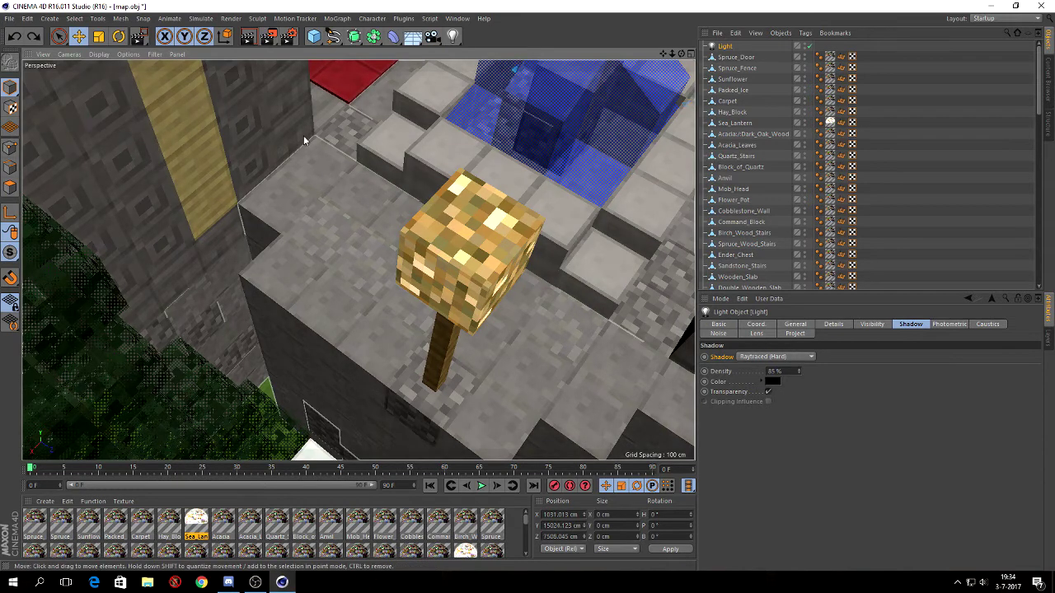
left_click(271, 37)
left_click(290, 53)
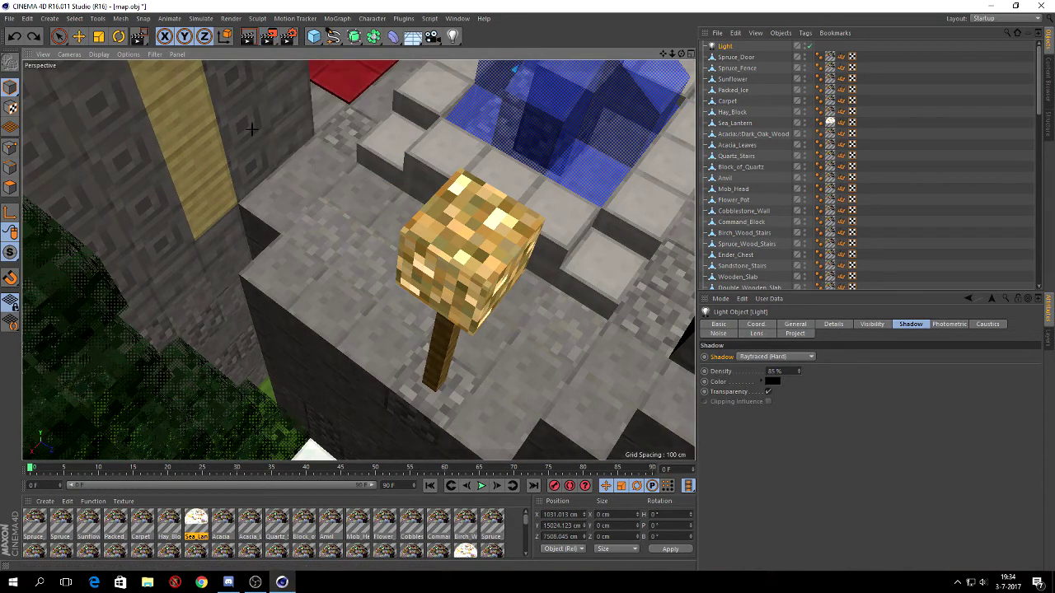
left_click_drag(252, 129, 516, 383)
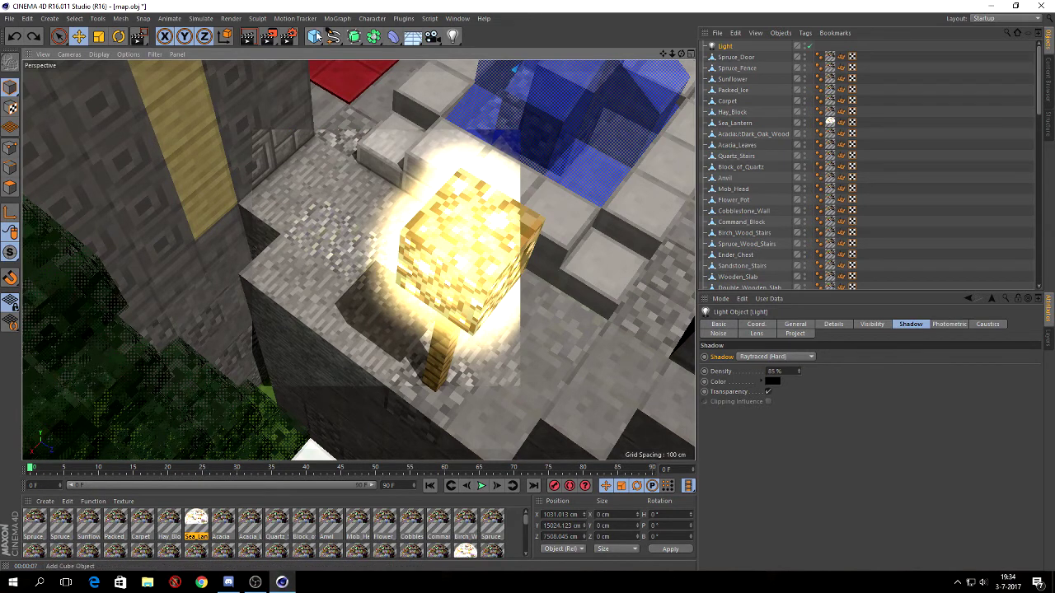
left_click(290, 38)
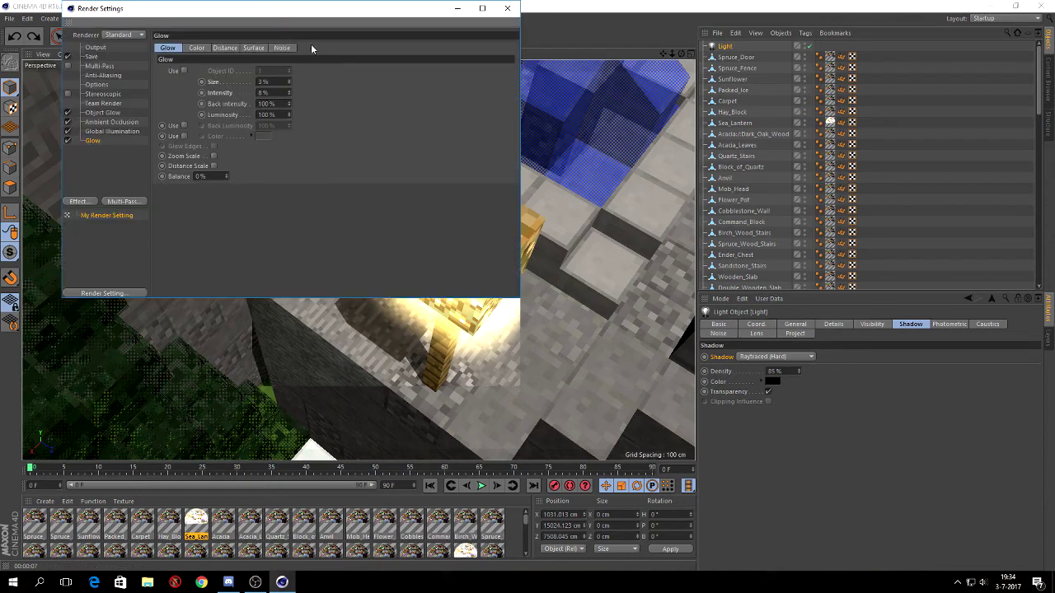
left_click(507, 8)
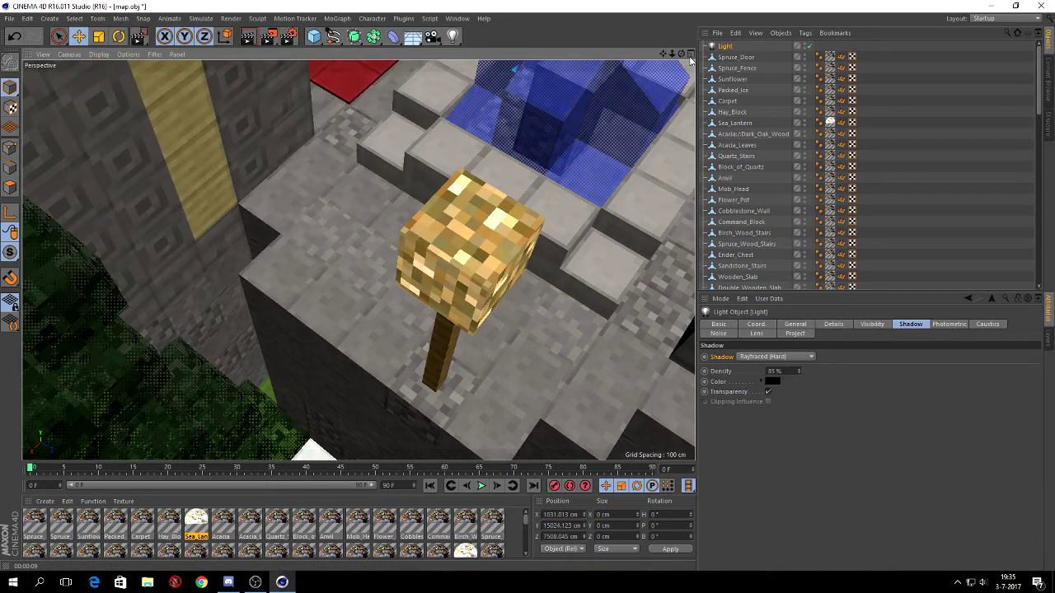
- Examine the Minecraft world from several angles, from the lamp posts and fountain to the snowy outer walls and wooden roofs
left_click_drag(673, 54, 812, 32)
scroll(198, 247, "up", 10)
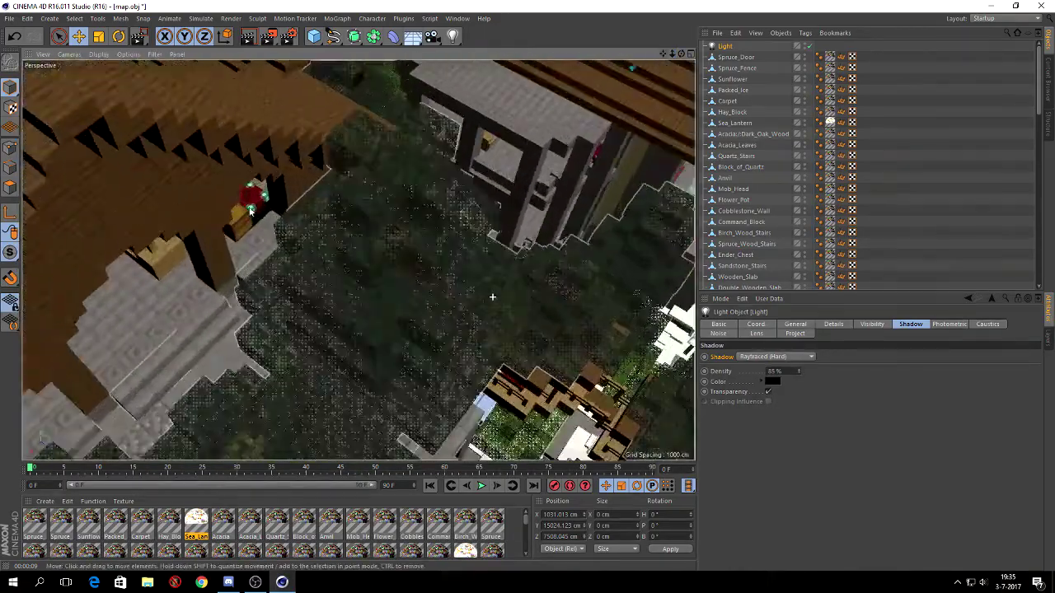
left_click_drag(233, 230, 205, 188, "alt")
scroll(190, 186, "down", 10)
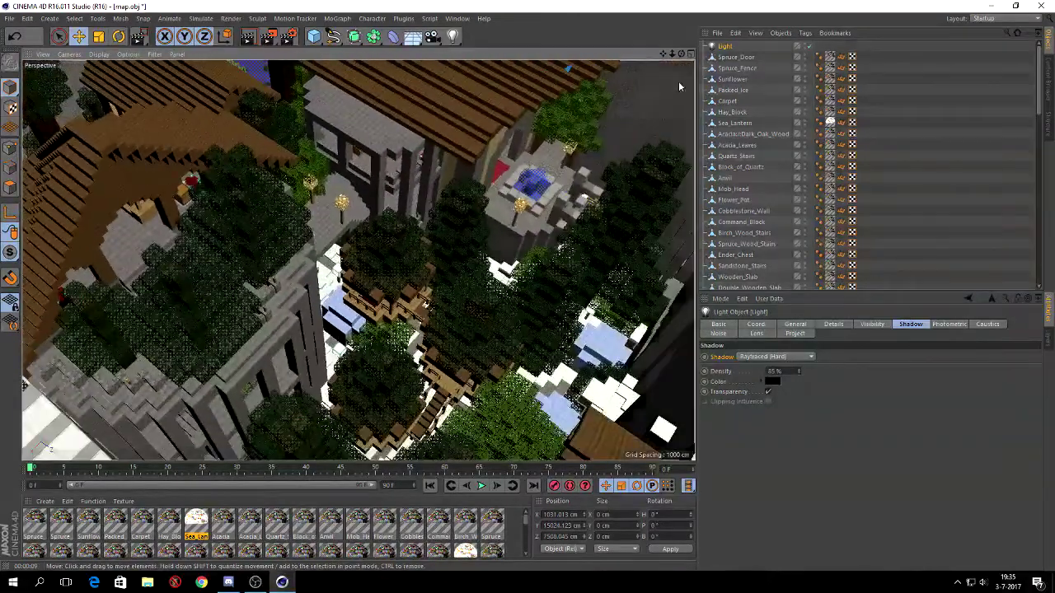
left_click_drag(497, 228, 488, 239, "alt")
scroll(488, 240, "up", 5)
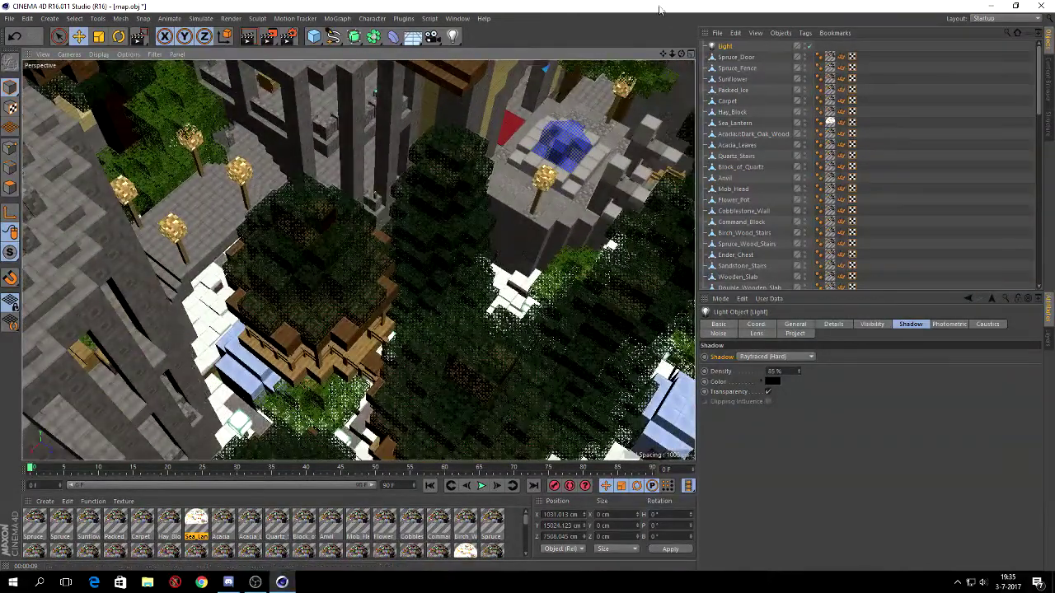
left_click_drag(671, 54, 496, 296)
left_click_drag(496, 296, 434, 288, "alt")
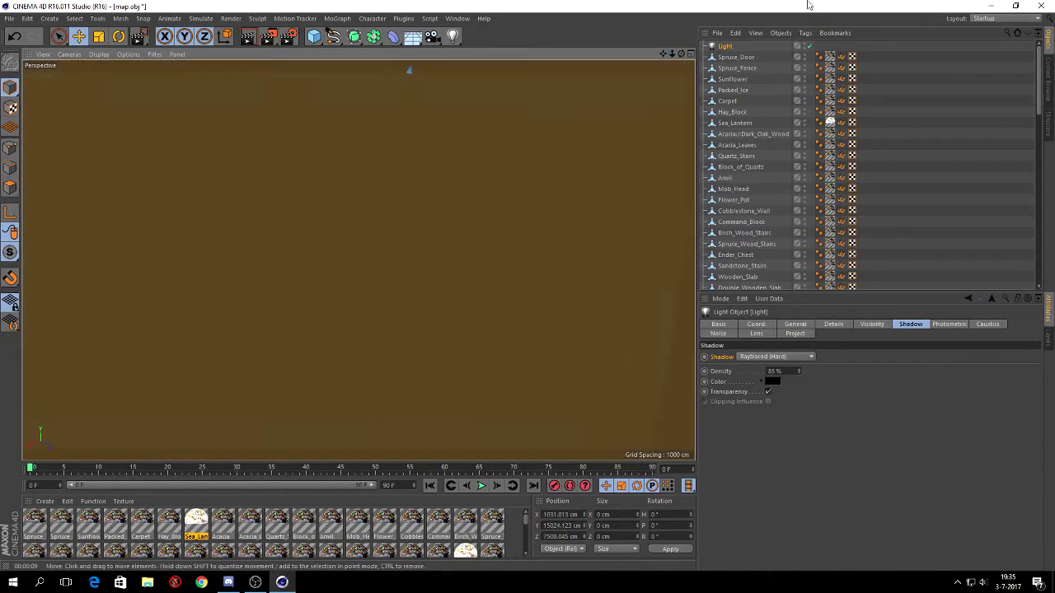
left_click_drag(663, 54, 635, 91)
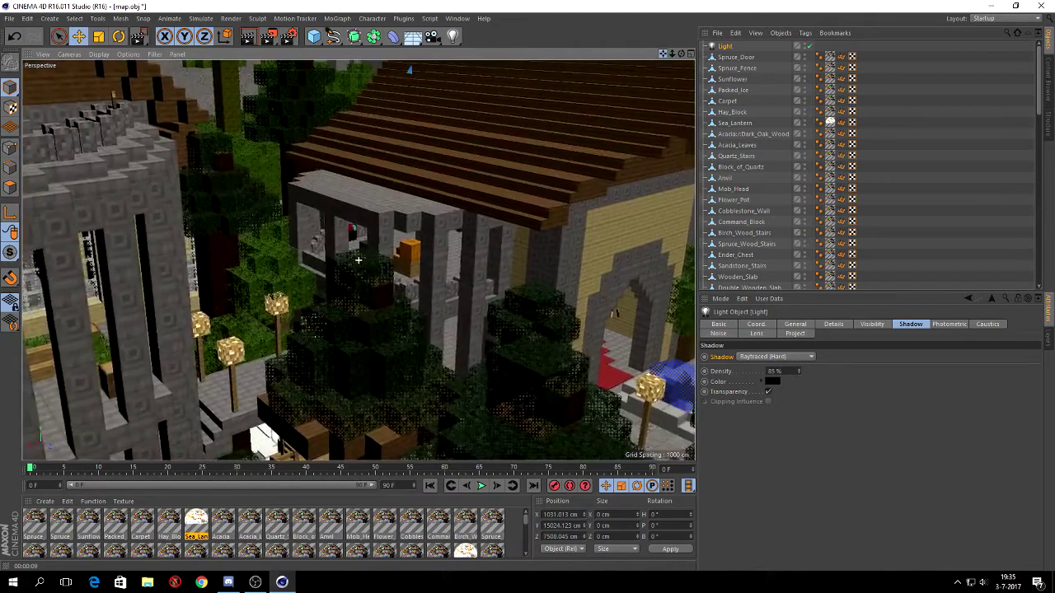
left_click_drag(467, 168, 395, 214, "alt")
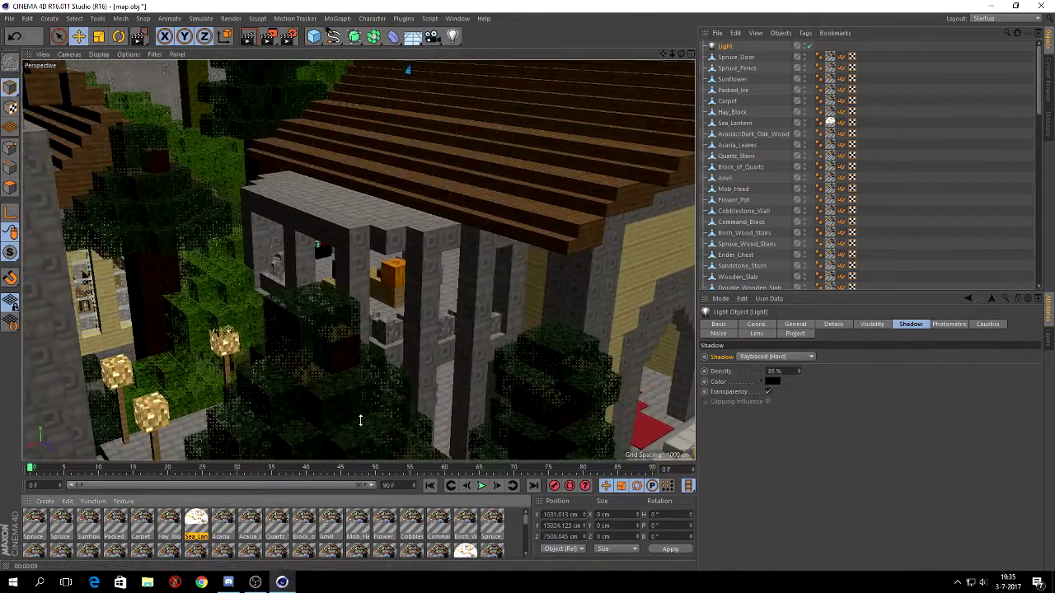
scroll(355, 396, "down", 8)
scroll(328, 410, "down", 10)
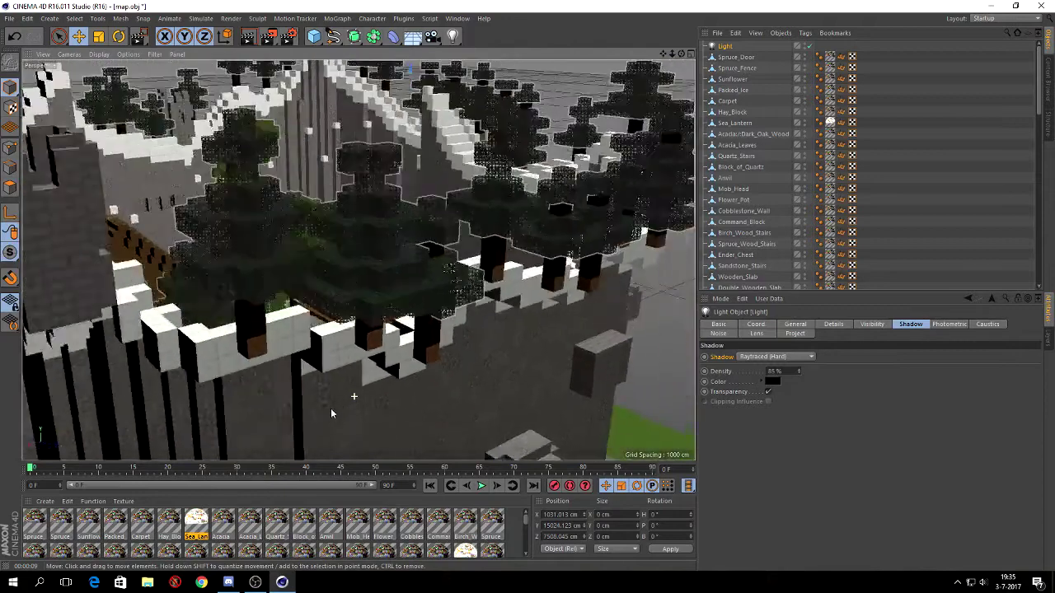
scroll(321, 250, "up", 6)
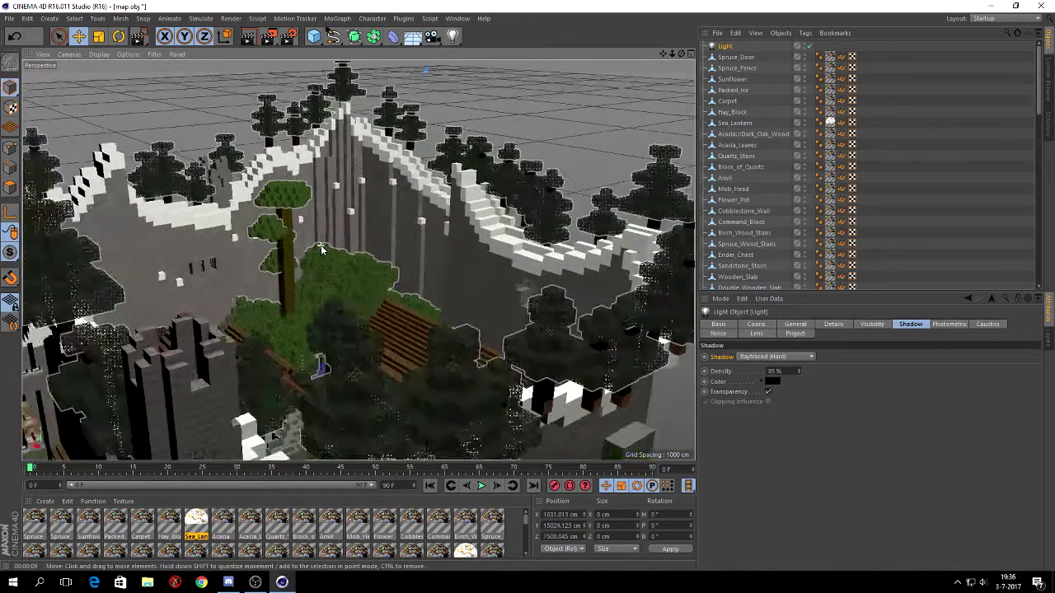
left_click_drag(682, 55, 675, 83)
scroll(449, 161, "down", 3)
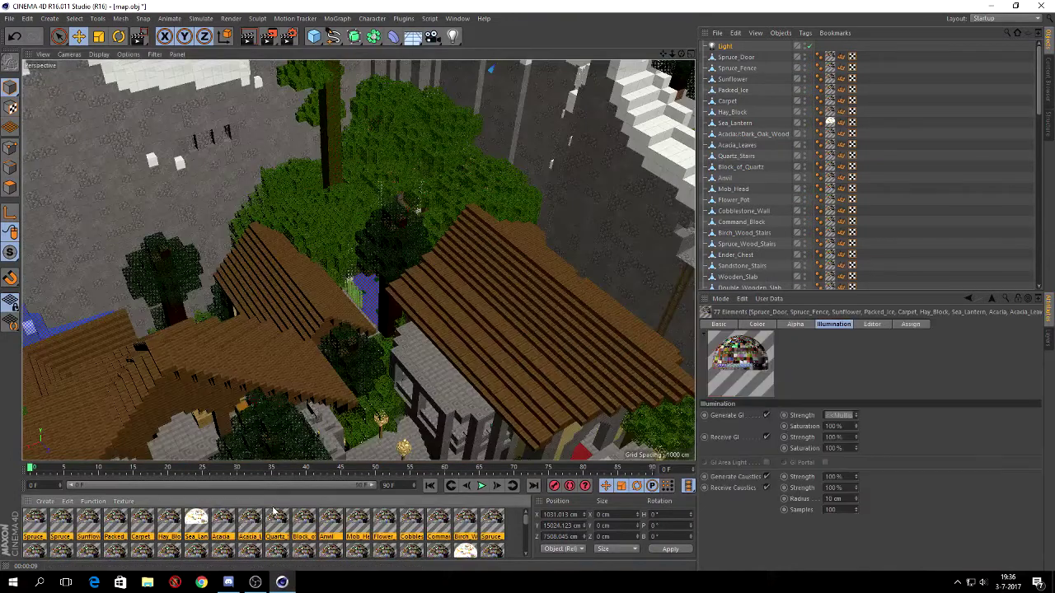
- Group all block objects from Spruce_Door through Stone, and name the group World
left_click(737, 58)
scroll(746, 93, "down", 10)
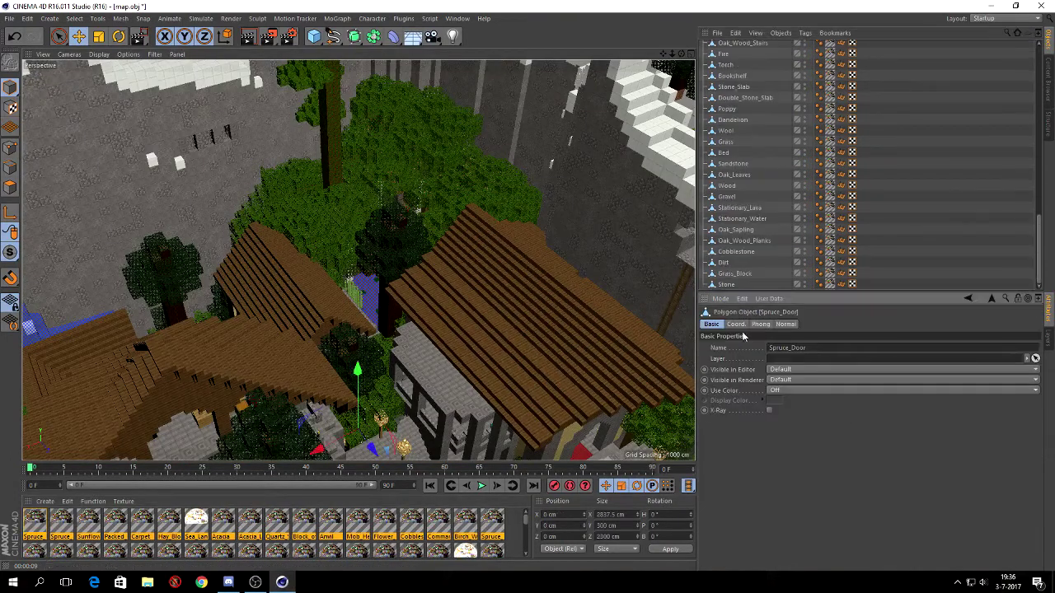
left_click(725, 285, "shift")
right_click(725, 285)
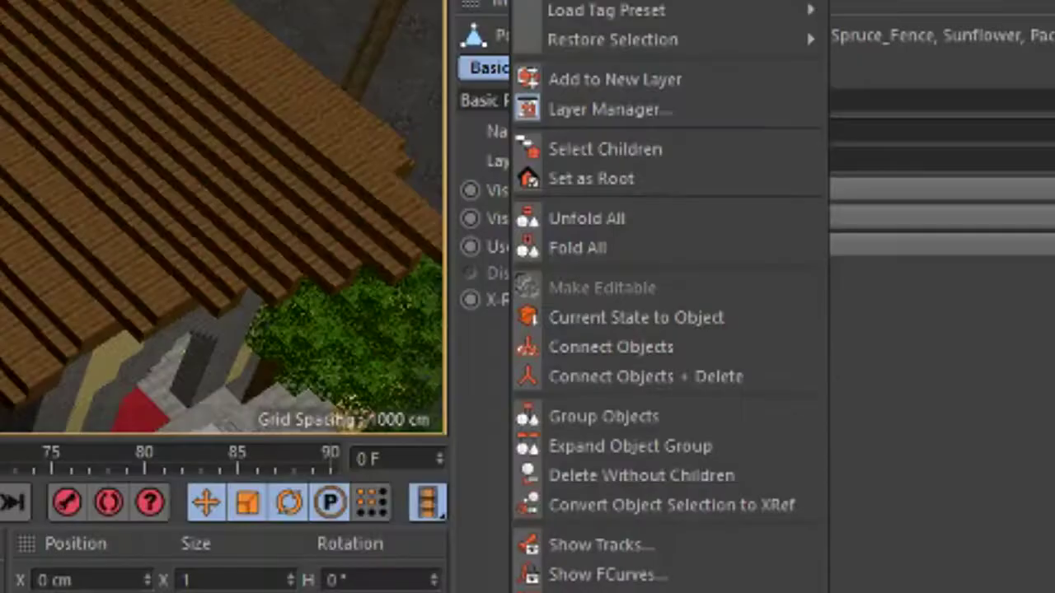
left_click(601, 415)
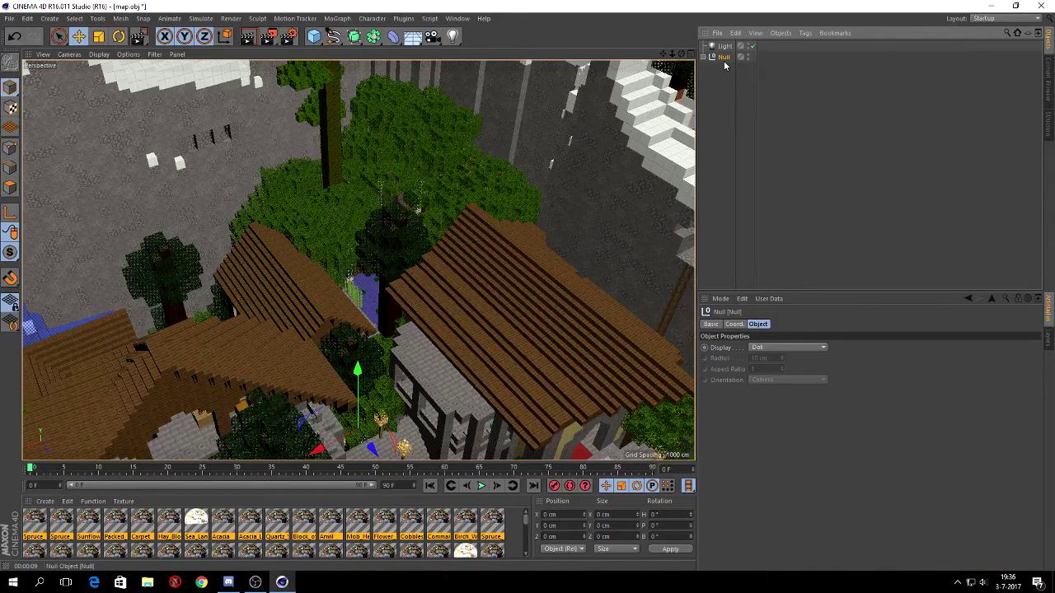
double_click(724, 57)
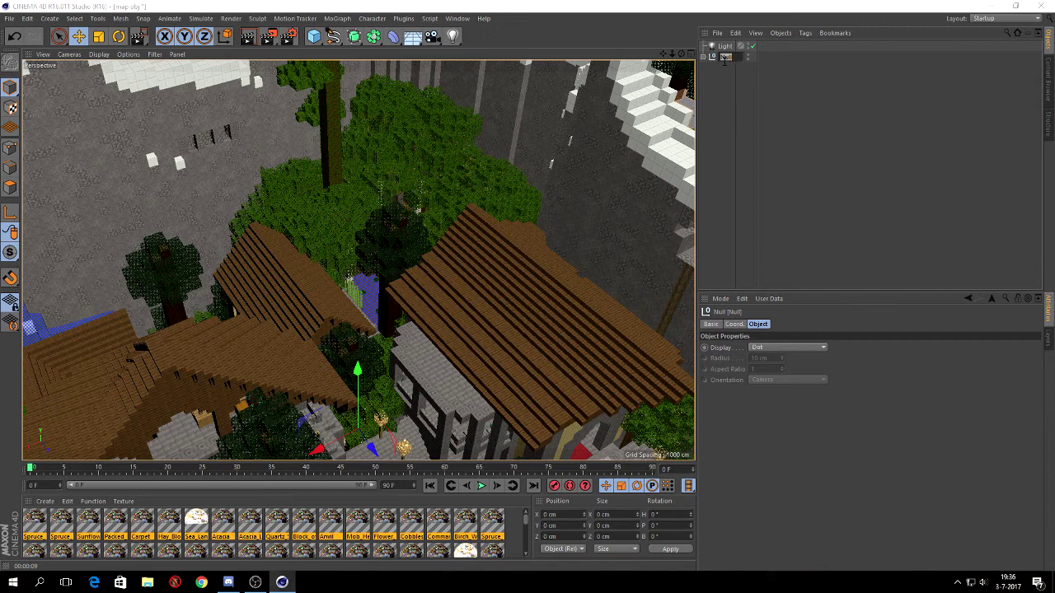
type("World")
key("Return")
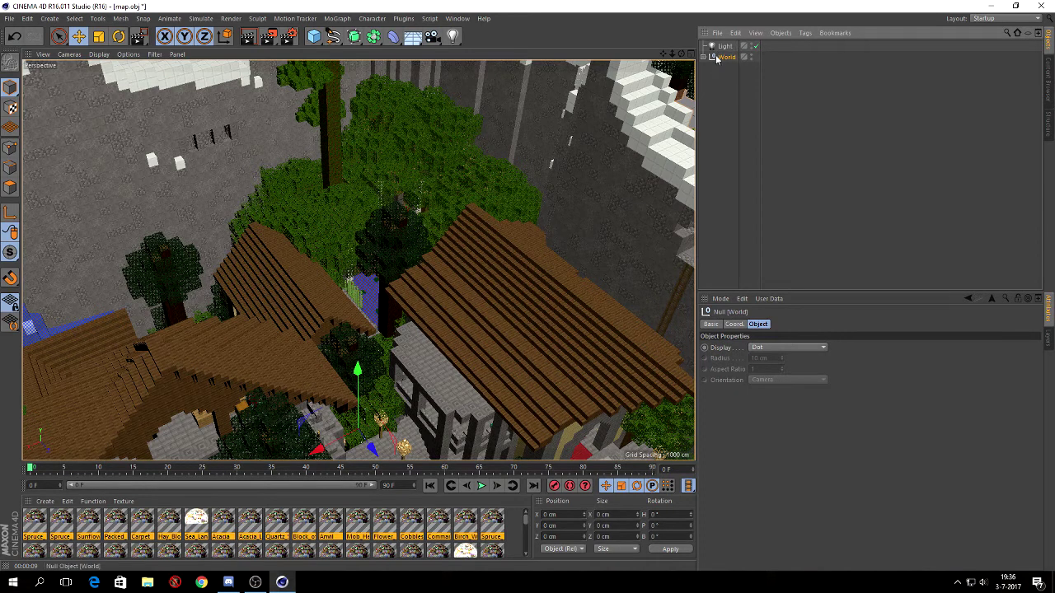
- Expand the World group and add all its child objects, from Spruce_Door through Stone, to a new layer
left_click(702, 57)
left_click(754, 69)
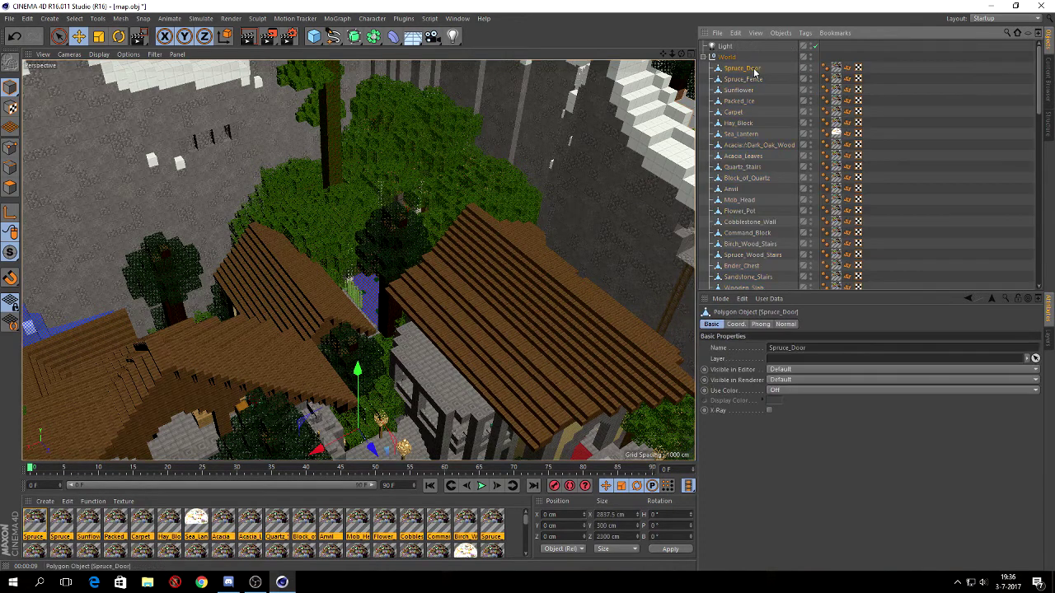
scroll(753, 78, "down", 15)
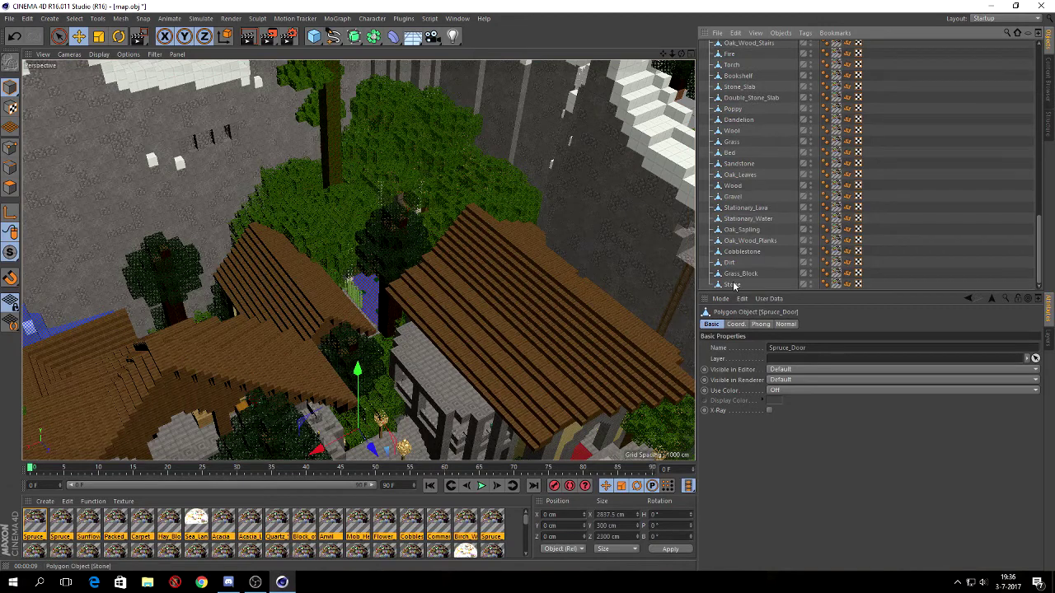
scroll(734, 285, "up", 15)
scroll(730, 106, "down", 15)
left_click(733, 285, "shift")
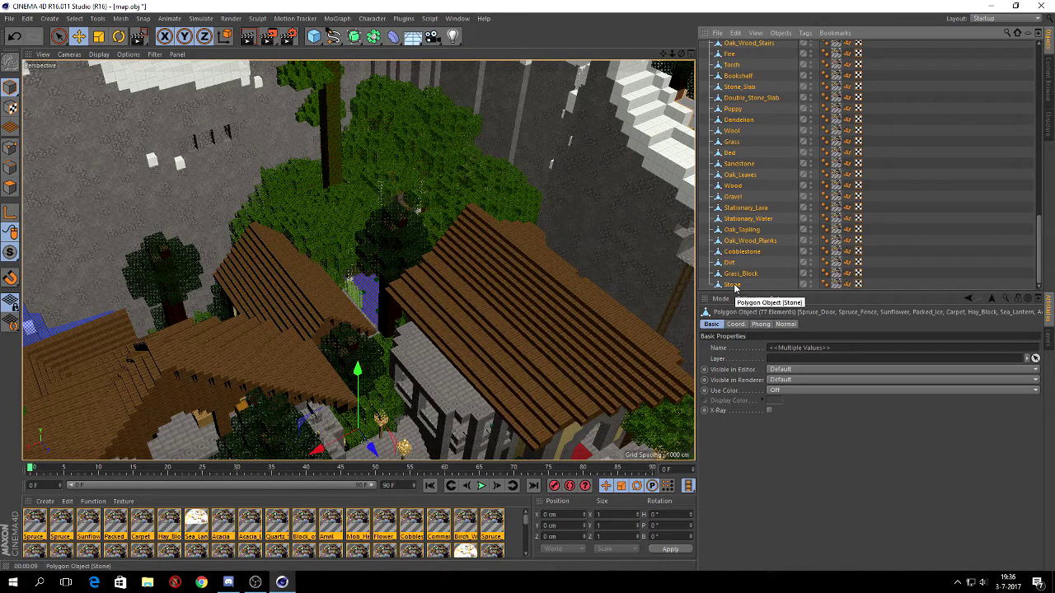
right_click(733, 285)
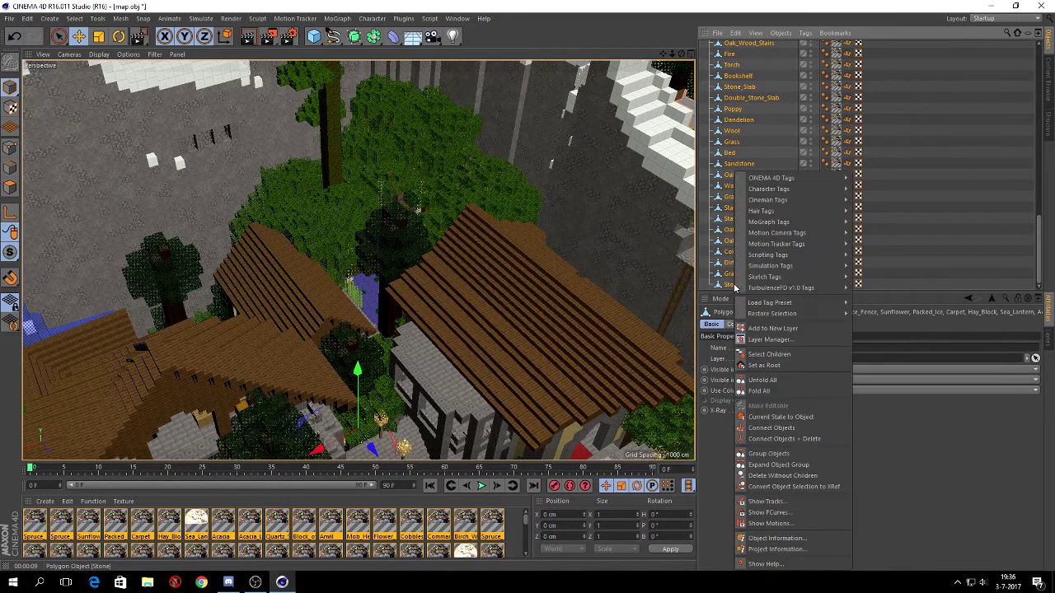
left_click(771, 334)
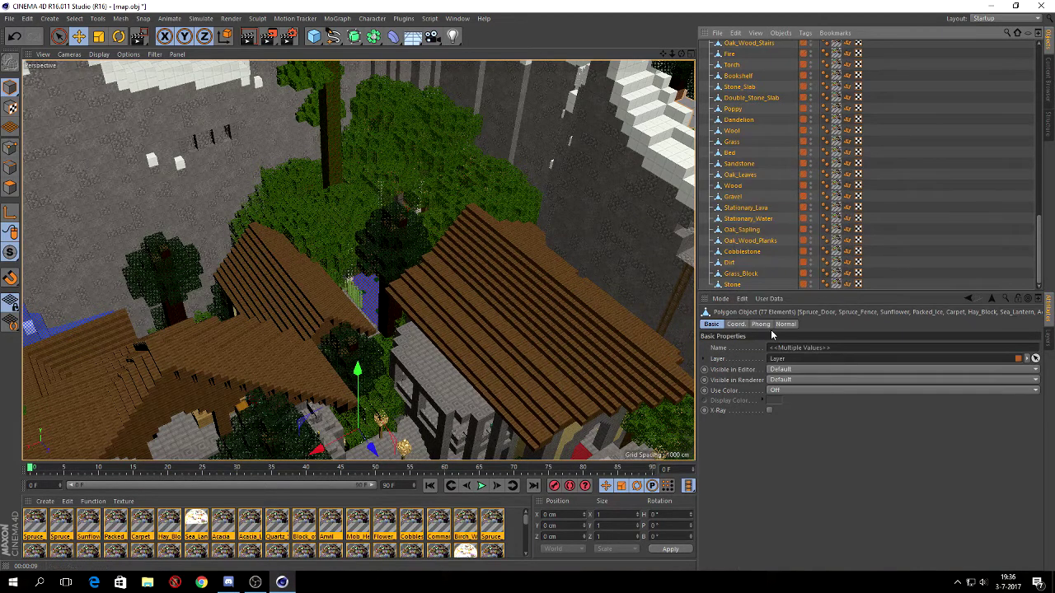
- Assign all the selected block materials to the existing layer of the world objects
left_click(376, 523)
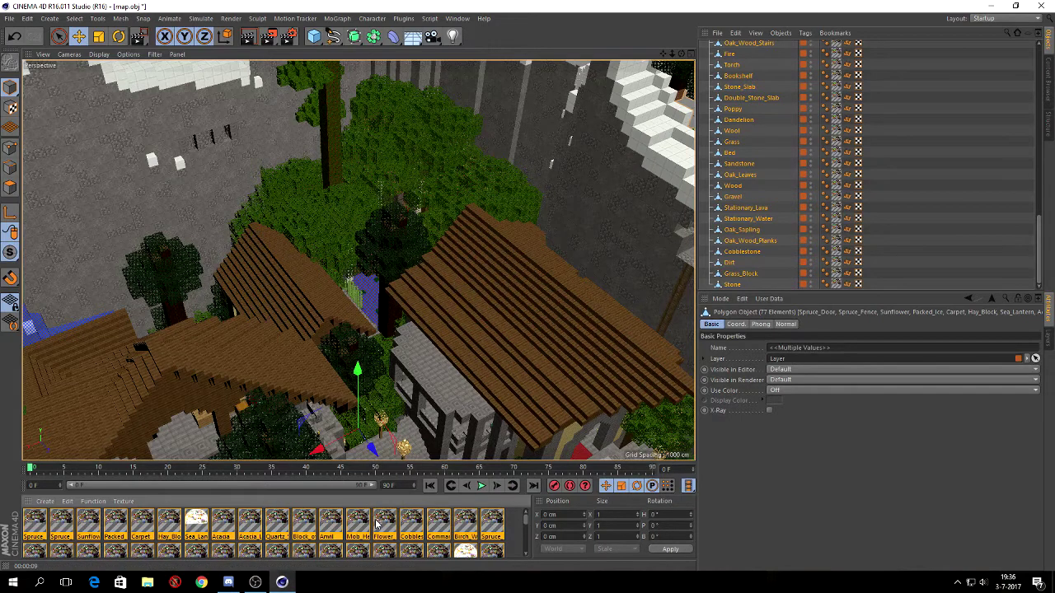
right_click(391, 529)
mouse_move(449, 505)
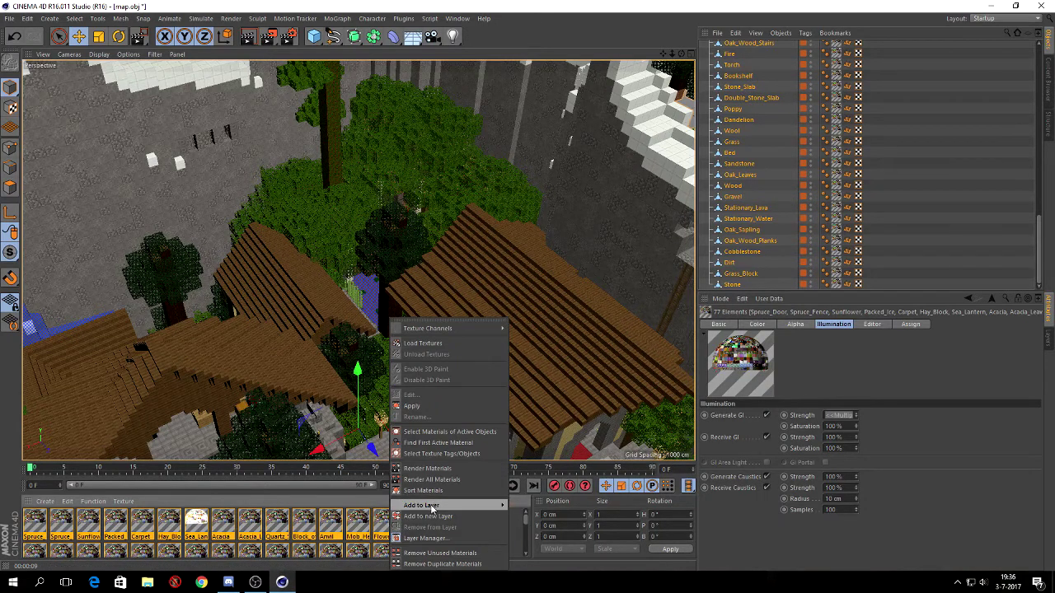
left_click(513, 505)
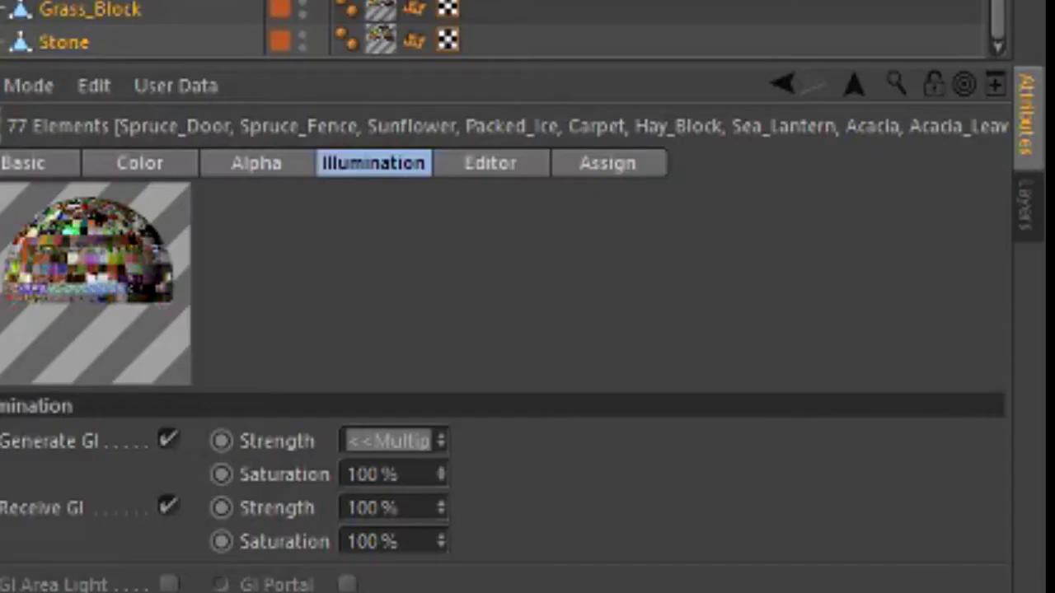
- Lock the layer of world objects and materials, and toggle its visibility in the managers off and back on
left_click(1049, 340)
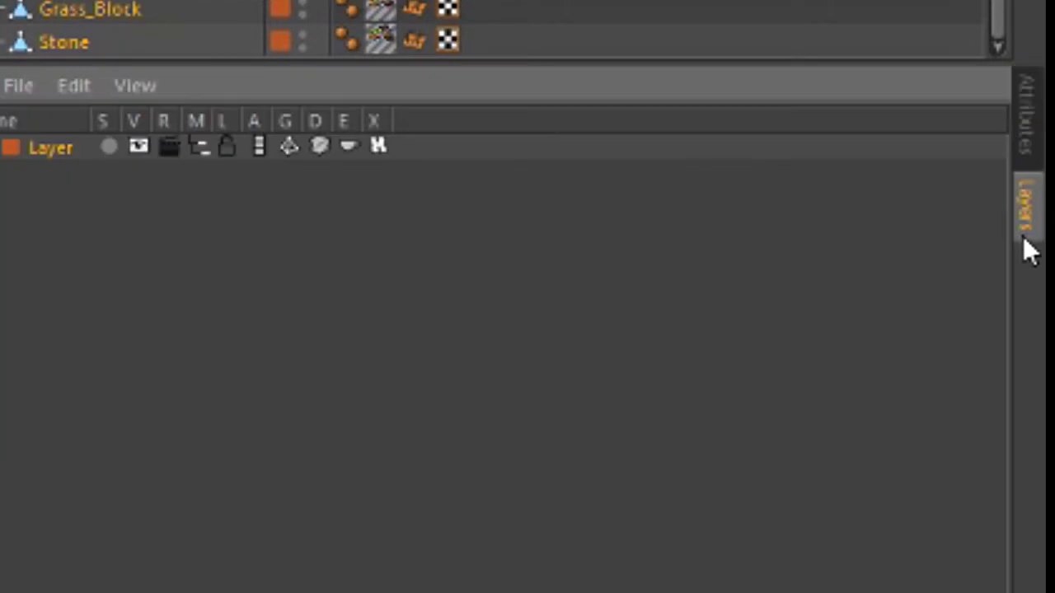
left_click(199, 146)
left_click(223, 152)
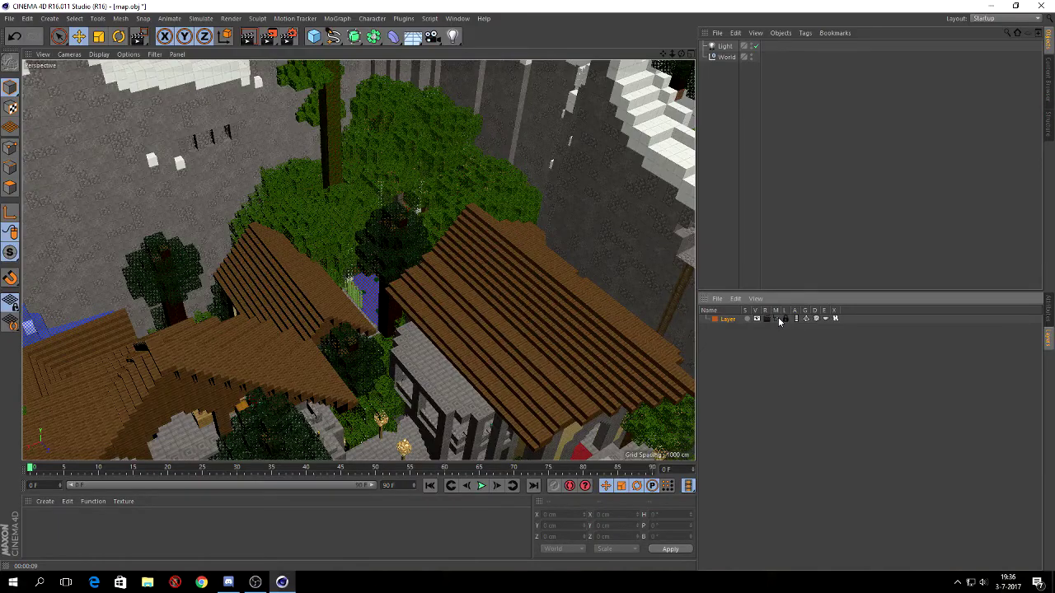
left_click(776, 319)
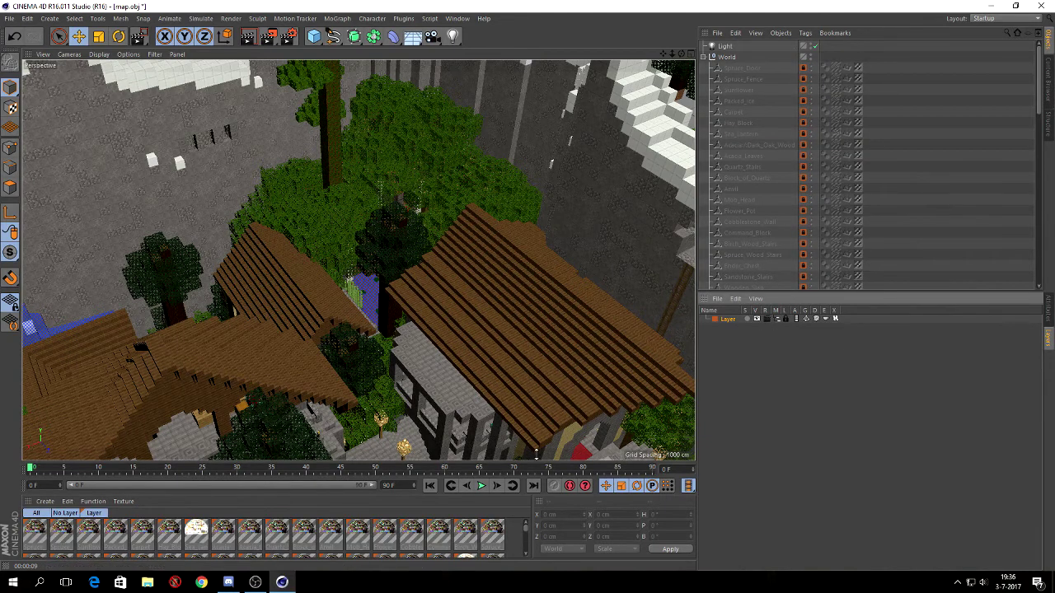
- Hide the contents of the world layer from the object and material managers
left_click(778, 319)
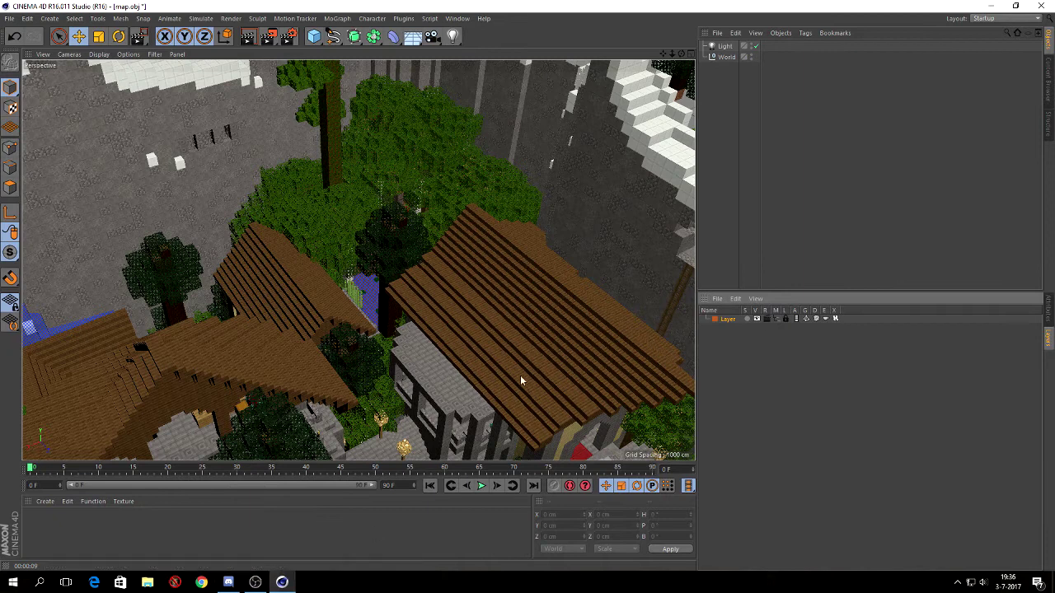
left_click(786, 319)
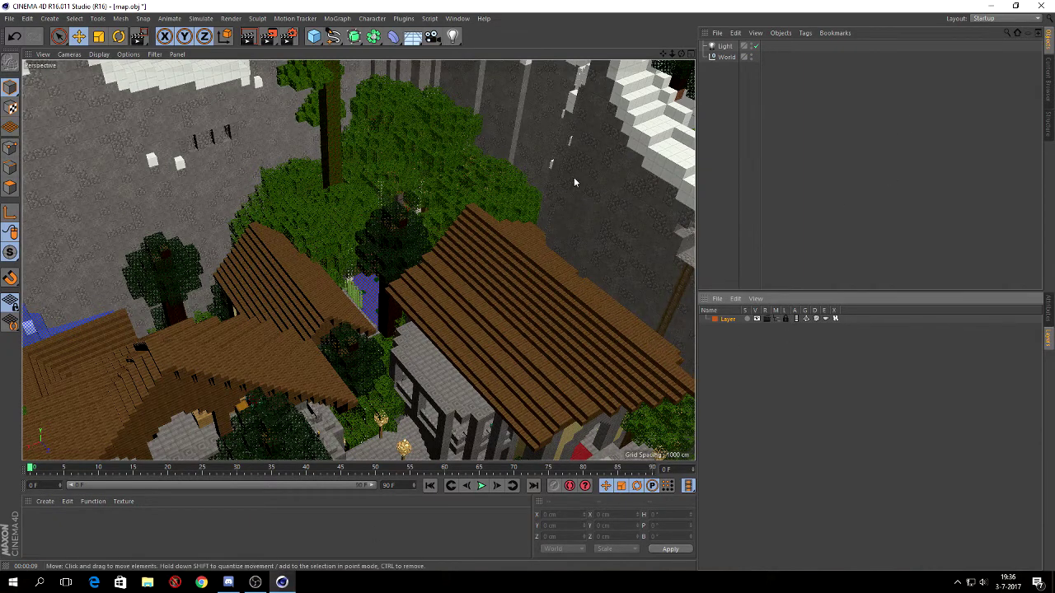
- Render a rectangular region of the view over the snowy cliff edge and its dark trees
scroll(332, 164, "down", 6)
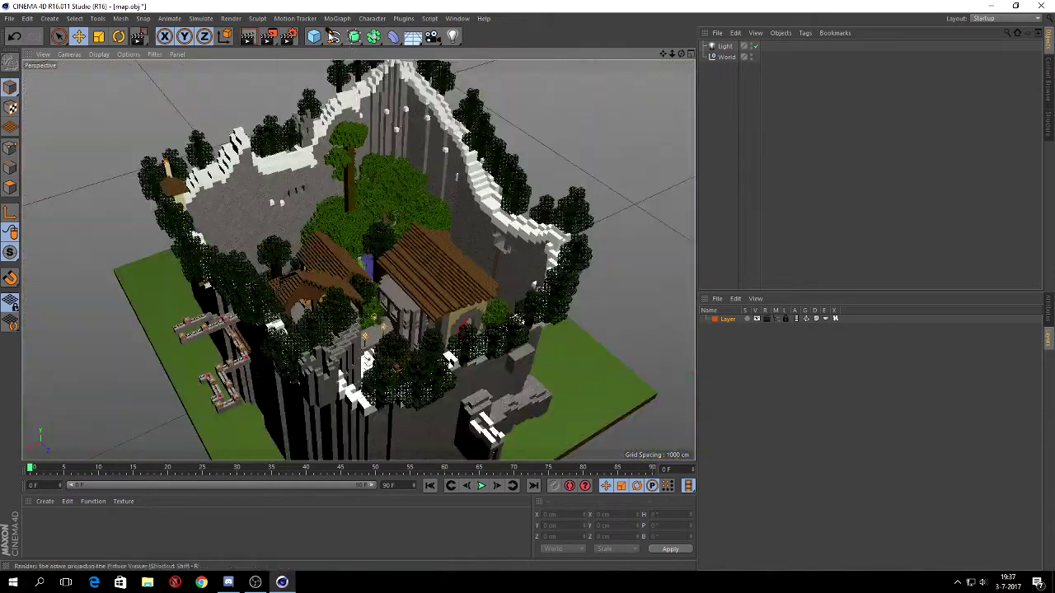
left_click_drag(267, 37, 297, 54)
left_click_drag(631, 311, 443, 107)
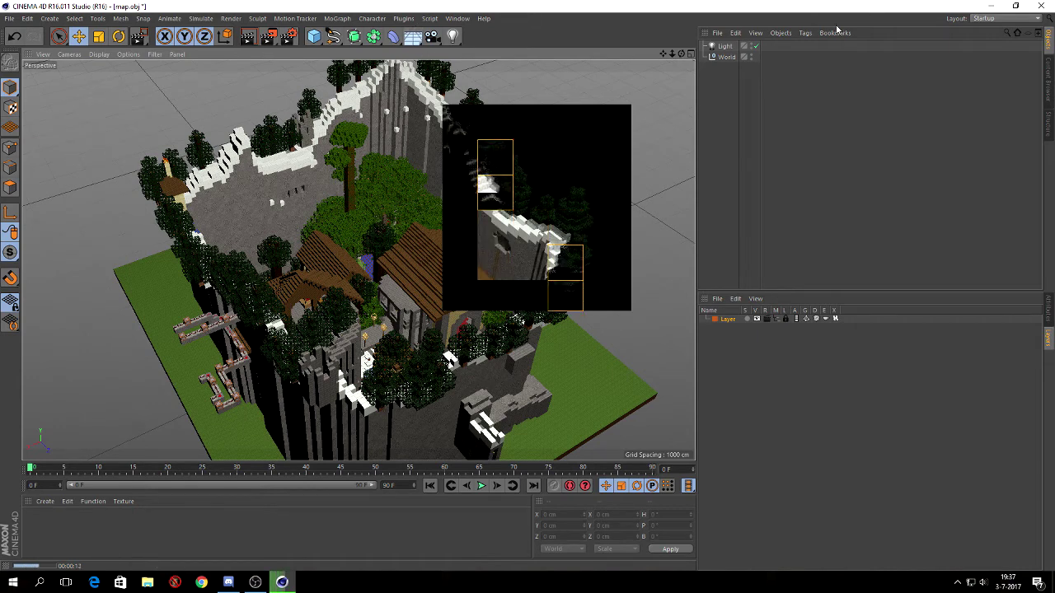
- Add a plain Sky object and view the whole map against it from a low angle
left_click_drag(681, 54, 387, 62)
left_click(423, 39)
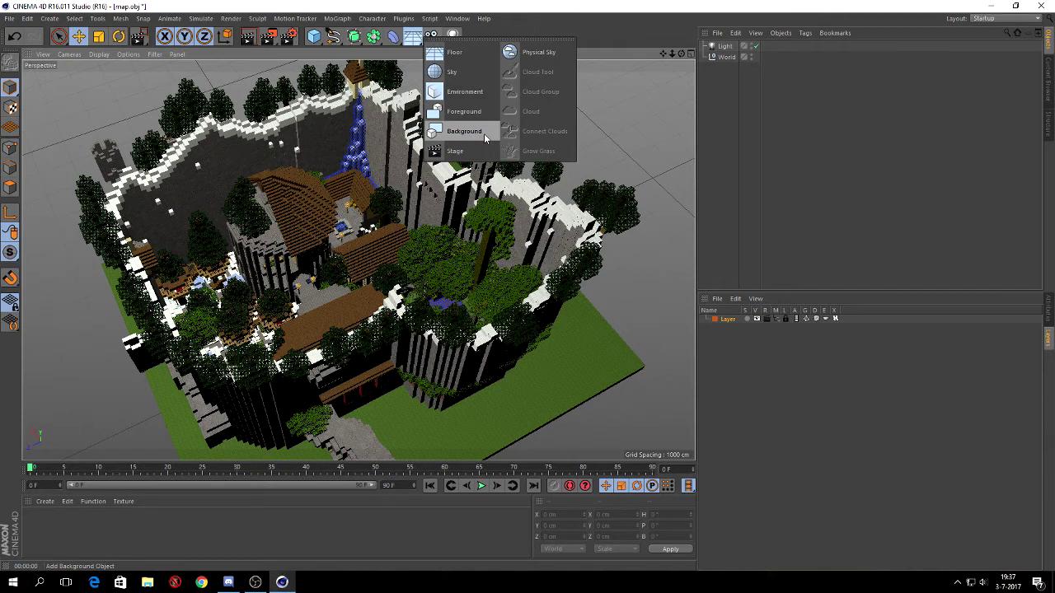
left_click(453, 80)
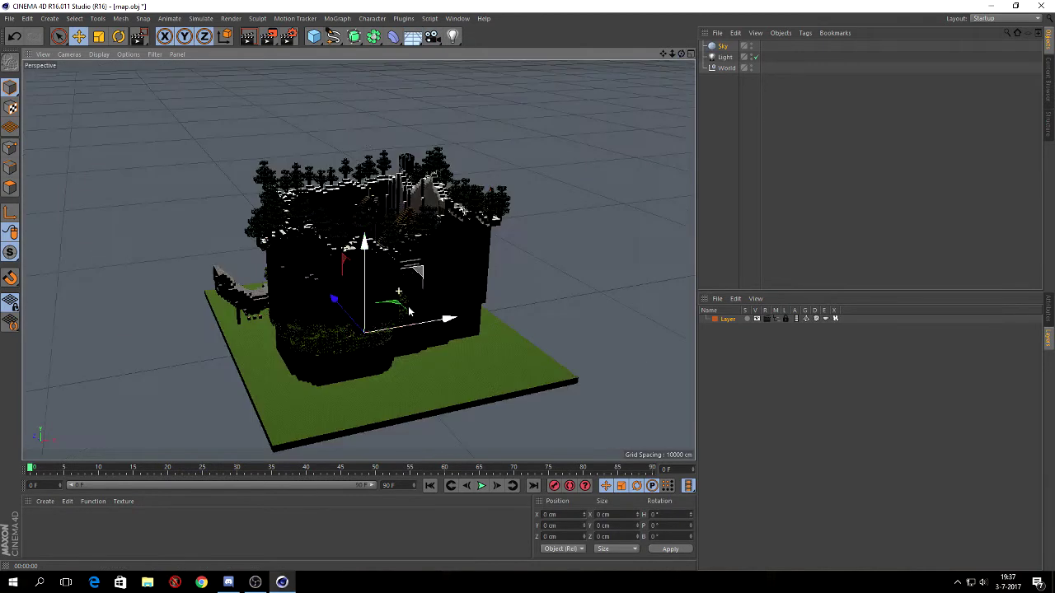
scroll(365, 136, "up", 6)
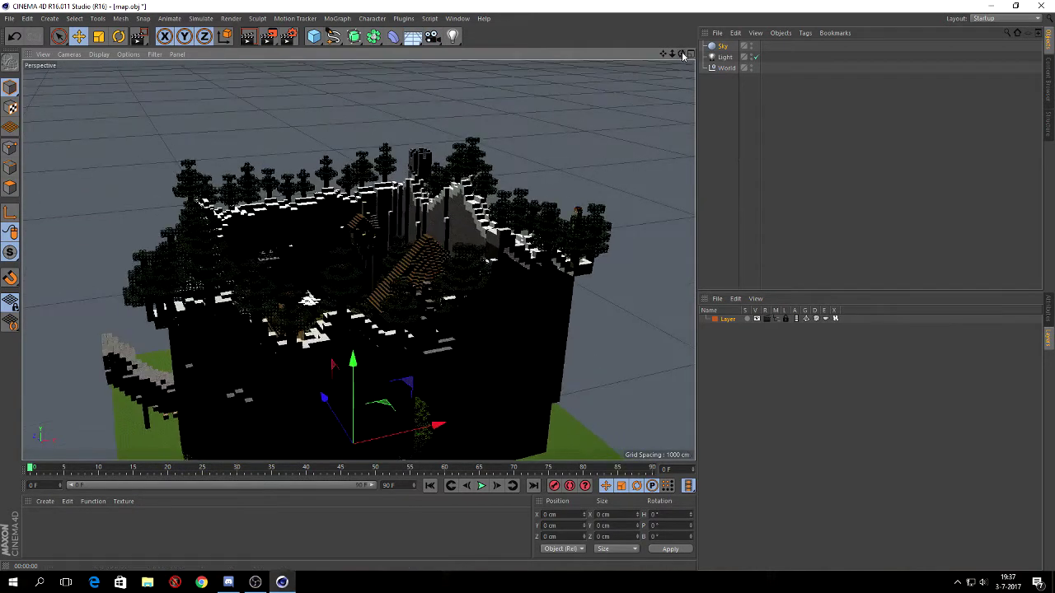
left_click_drag(682, 54, 358, 255)
scroll(467, 306, "down", 2)
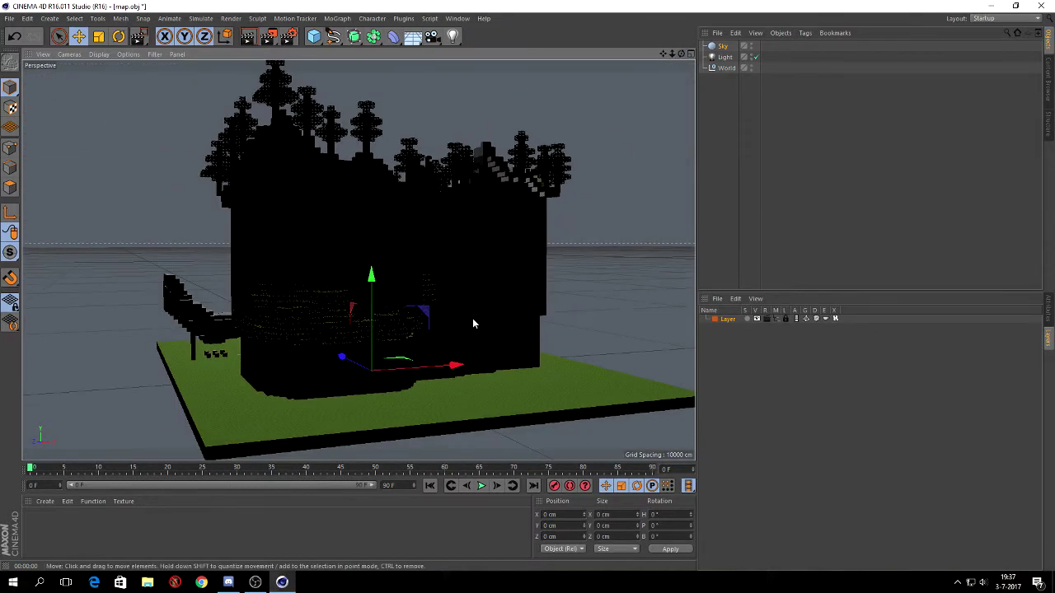
scroll(388, 311, "up", 3)
scroll(388, 311, "down", 2)
scroll(404, 396, "down", 2)
scroll(390, 410, "down", 2)
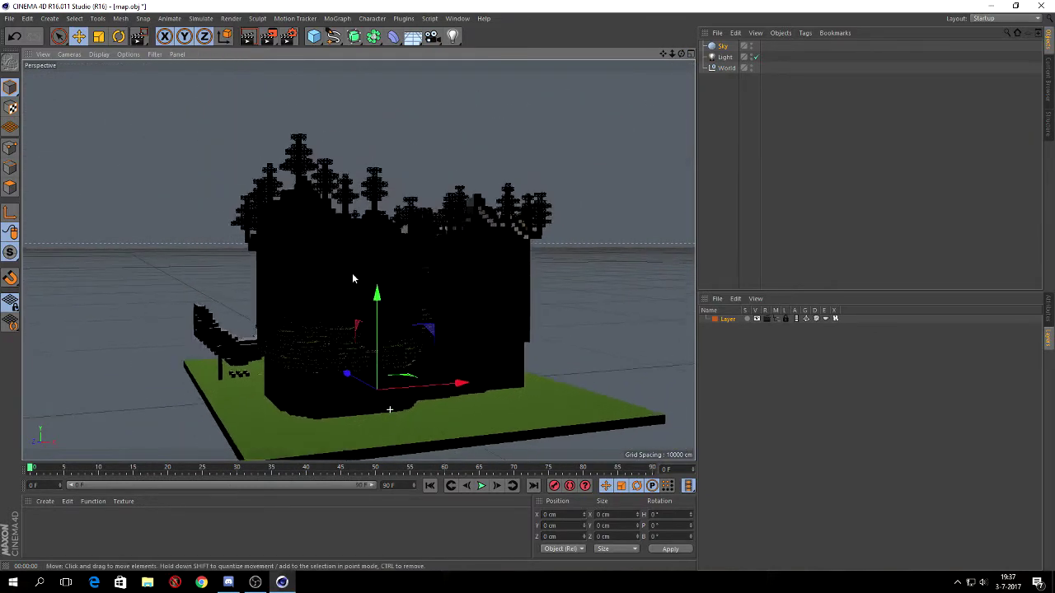
scroll(351, 241, "up", 4)
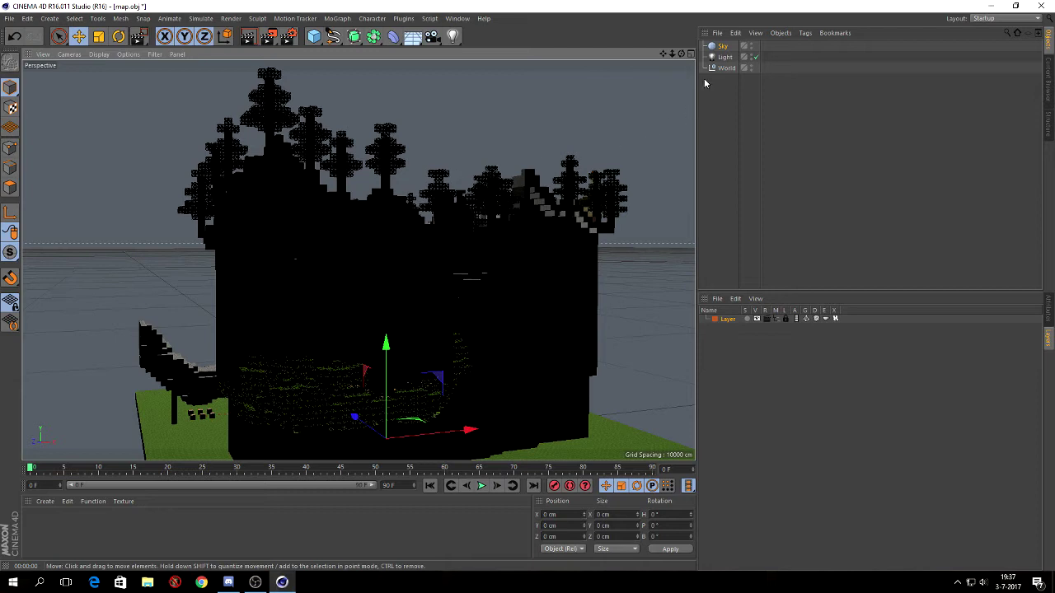
- Create a new material and disable its Reflectance channel
double_click(196, 517)
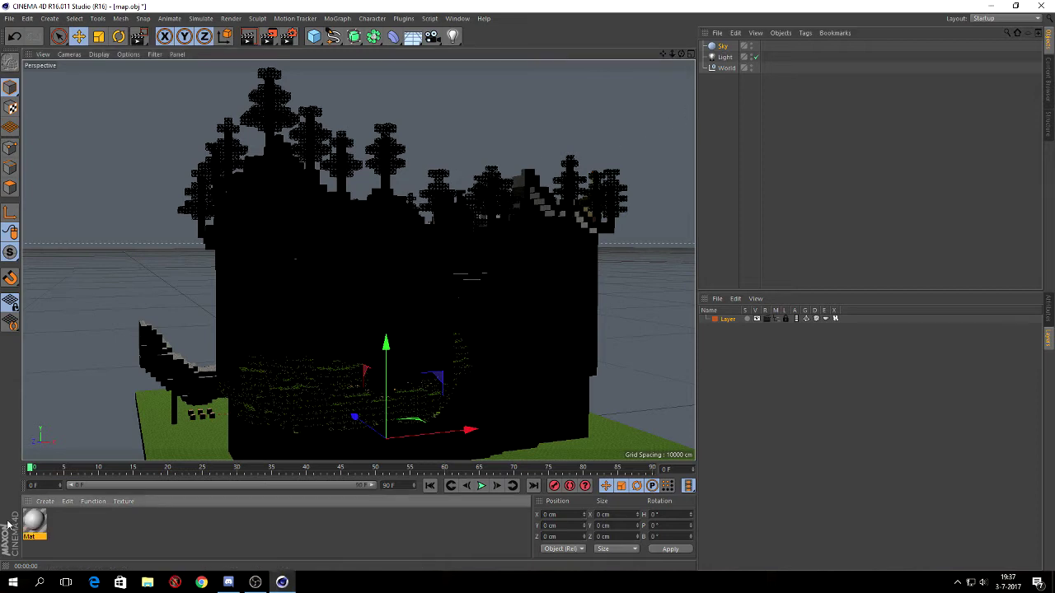
left_click(1048, 312)
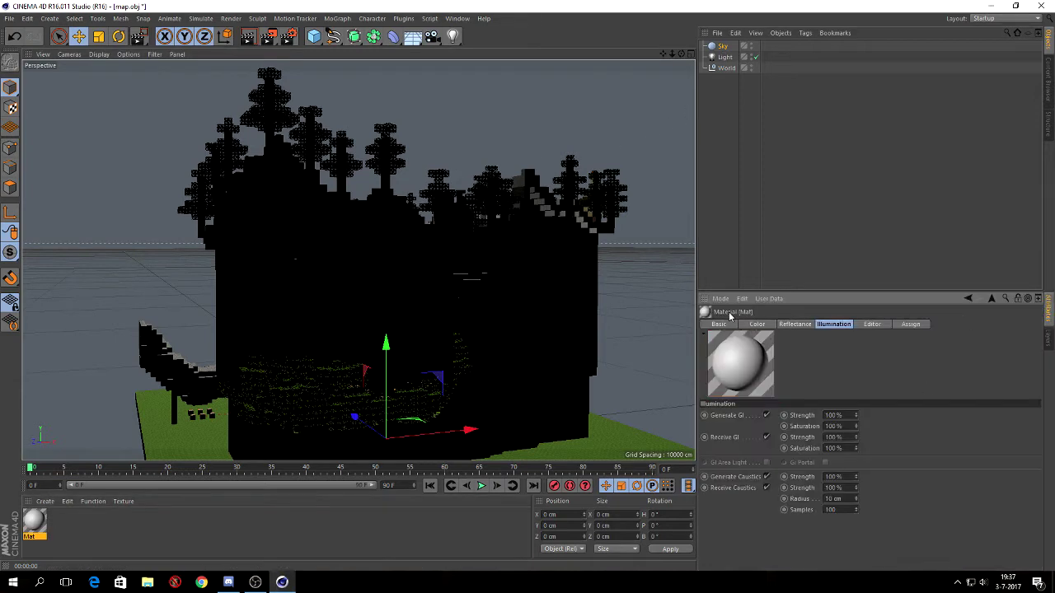
left_click(718, 323)
left_click(748, 456)
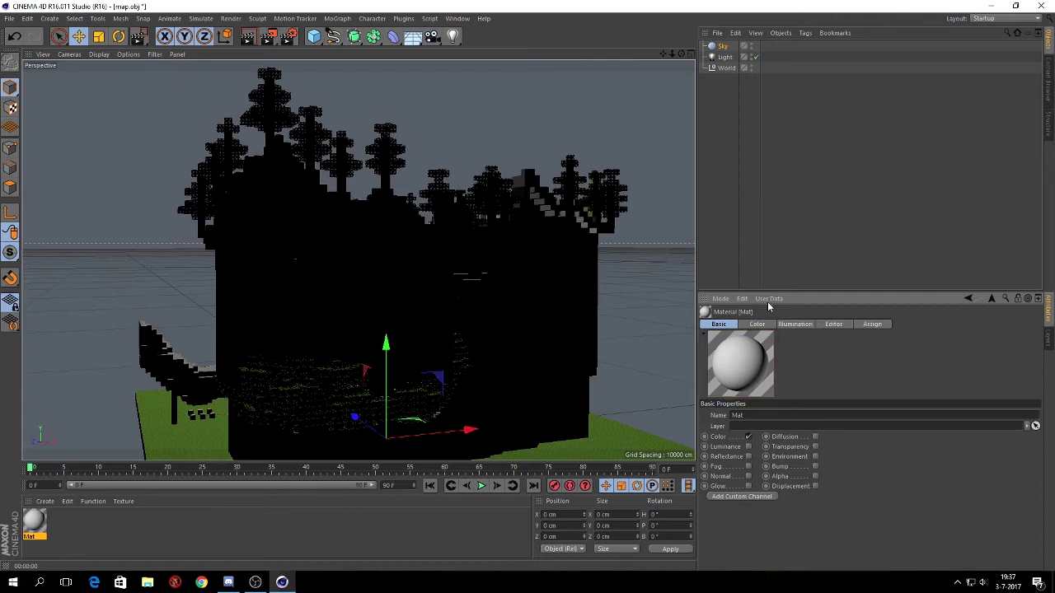
- Set the new material's colour to light blue, RGB 98, 180, 215, and apply it to the Sky object
left_click(756, 323)
left_click(752, 387)
left_click_drag(752, 387, 790, 385)
left_click(738, 399)
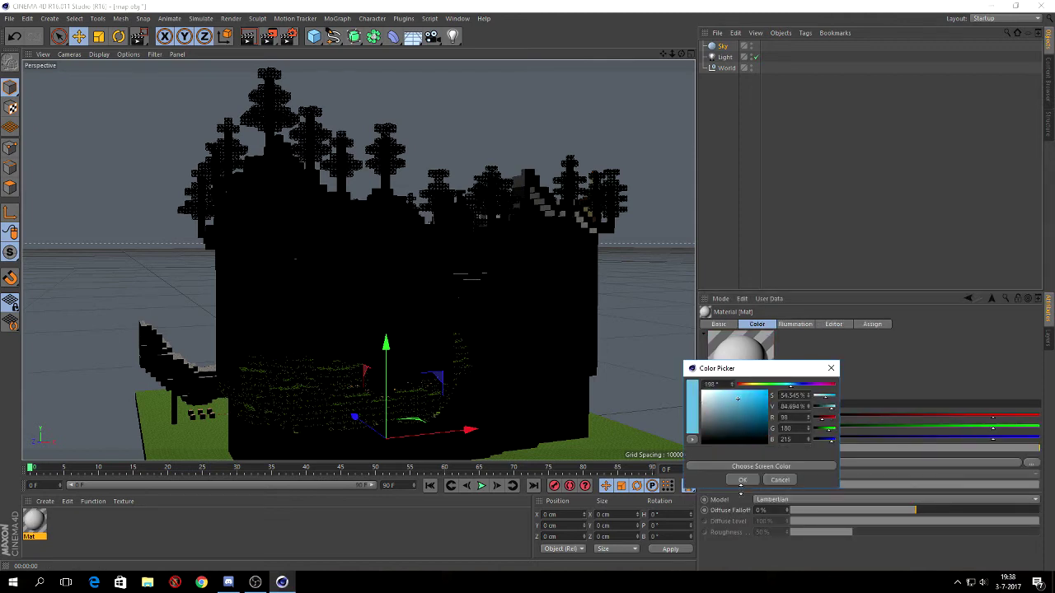
left_click(741, 478)
left_click_drag(33, 521, 69, 298)
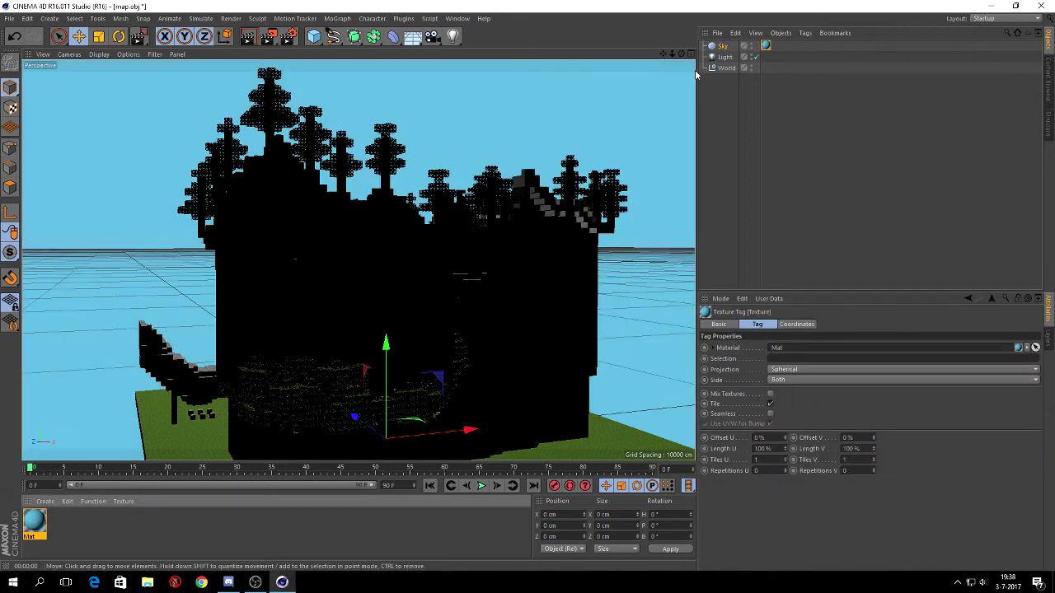
left_click_drag(682, 54, 673, 90)
- Delete the Sky object that carries the light blue material
left_click(722, 48)
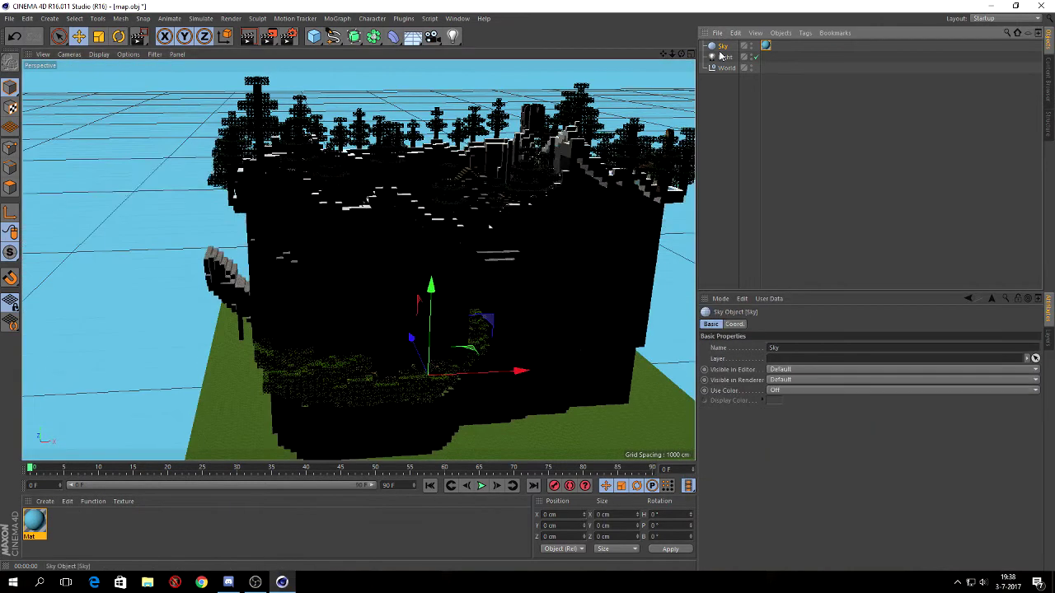
key("Delete")
- Search the content presets, including sub-folders, for sky
left_click(1048, 116)
left_click(1045, 103)
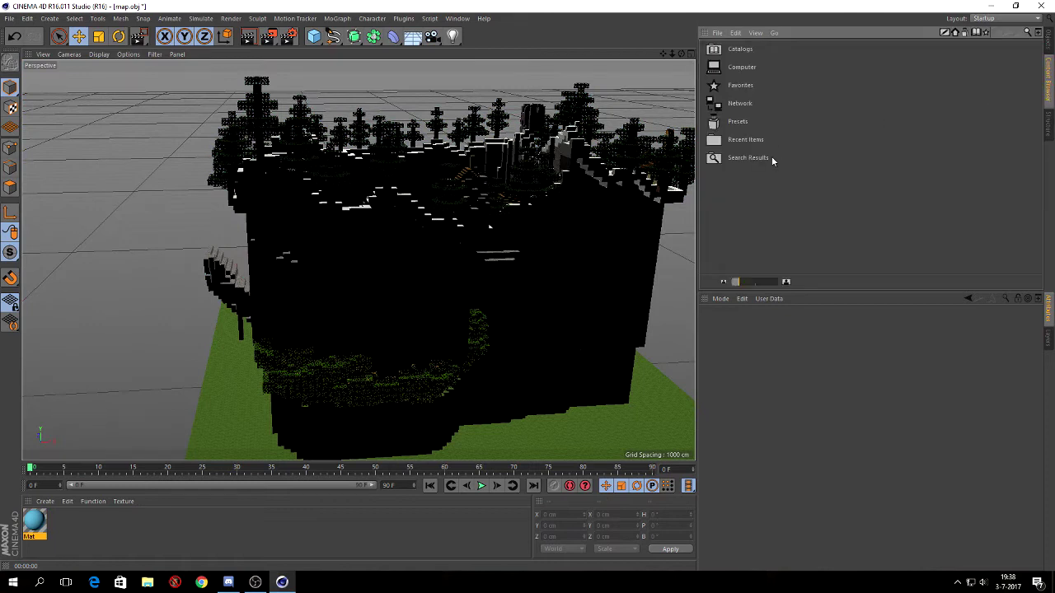
double_click(762, 157)
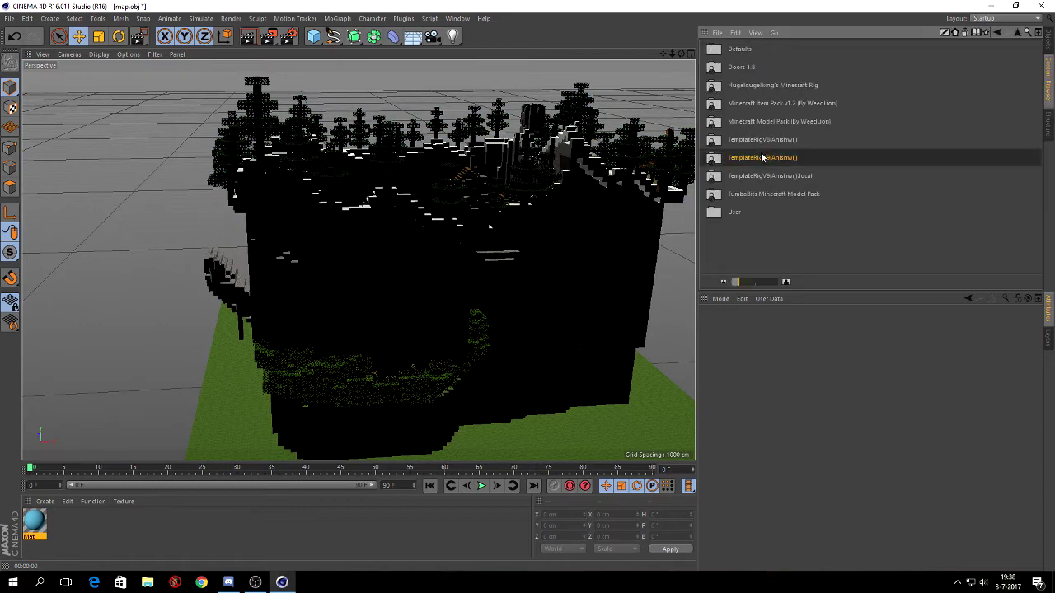
left_click(1027, 33)
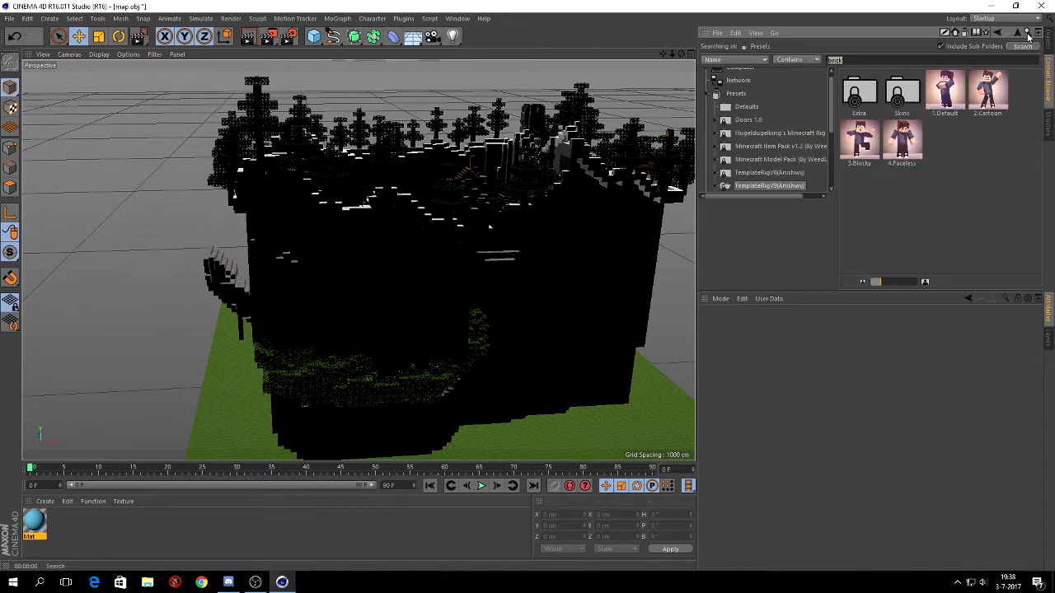
type("sky")
key("Return")
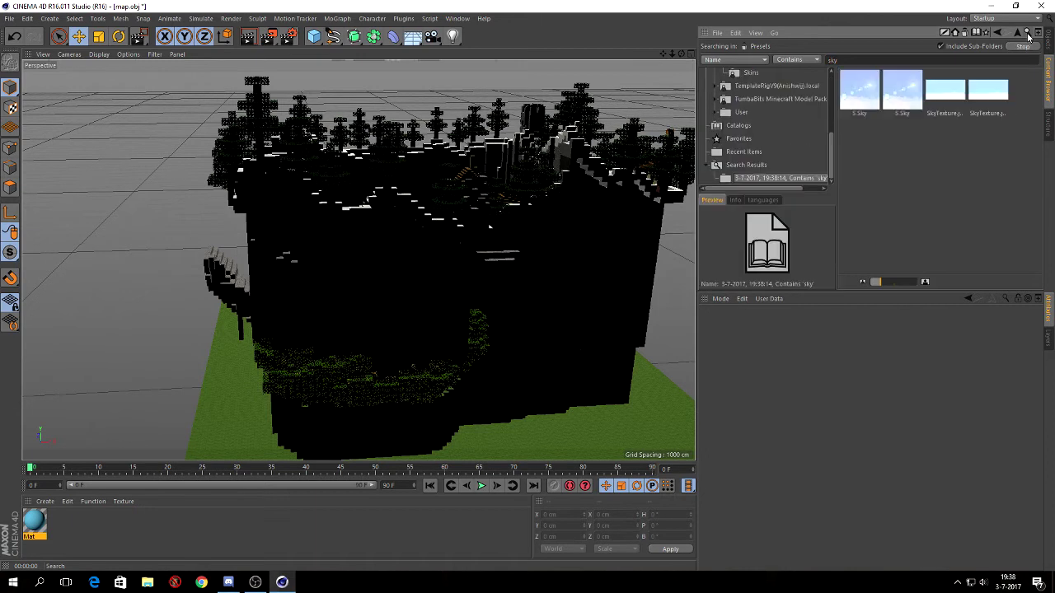
- Load the second sky preset into the scene and delete the child object beneath its Sky
double_click(902, 90)
left_click(1049, 43)
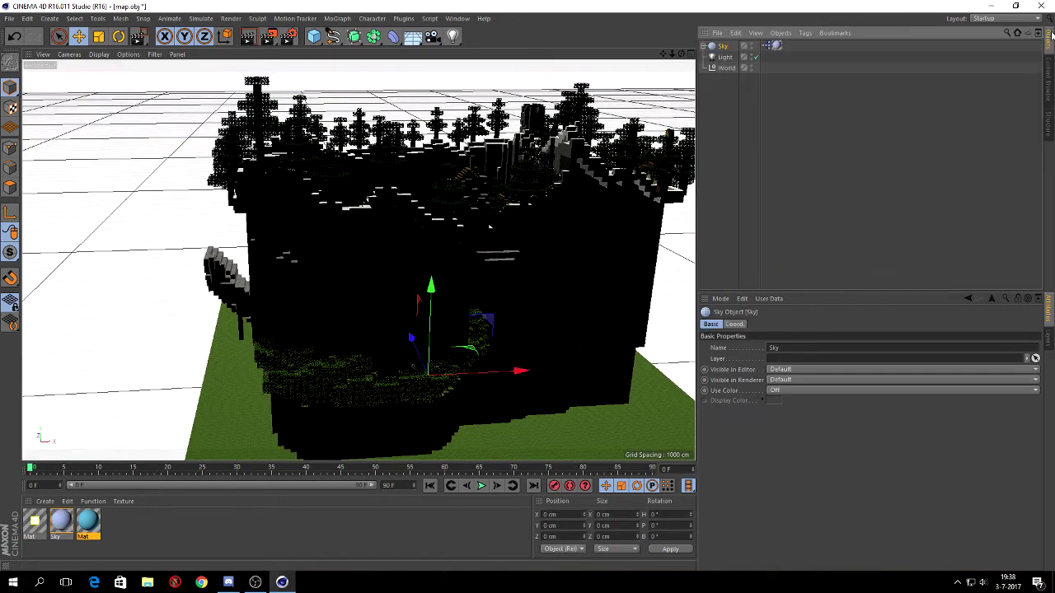
left_click(726, 58)
key("Delete")
- Render a region of the view around the dark tree between the wooden roofs
scroll(446, 311, "down", 5)
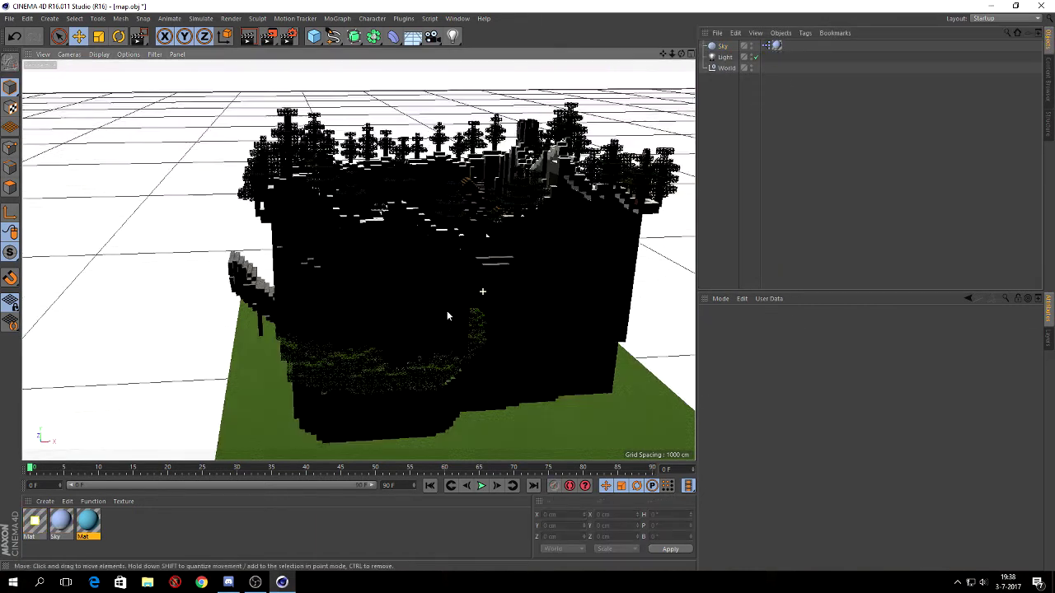
left_click_drag(681, 54, 357, 260)
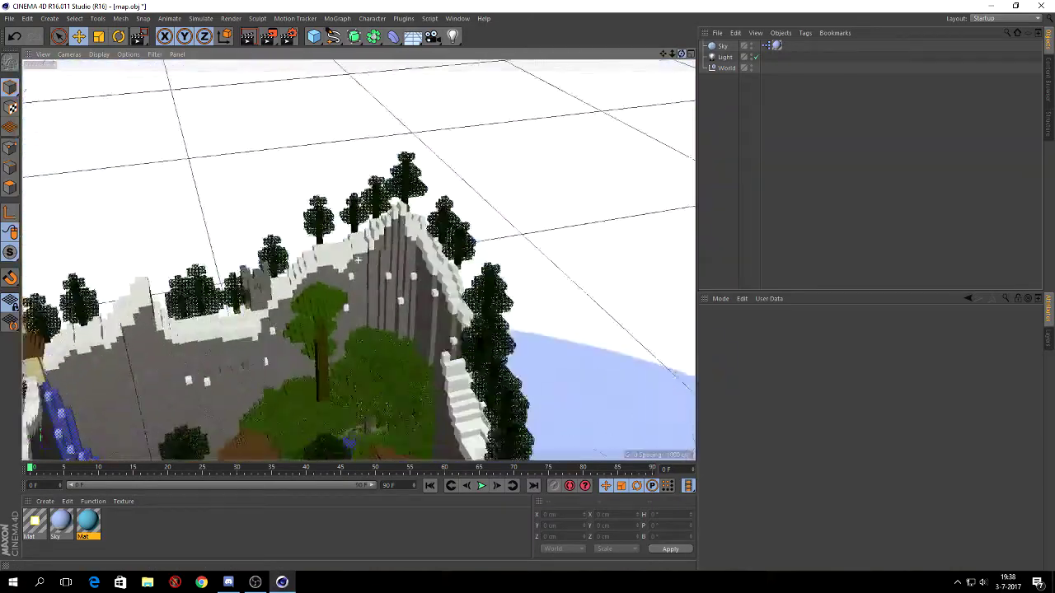
scroll(447, 171, "down", 3)
scroll(354, 402, "up", 5)
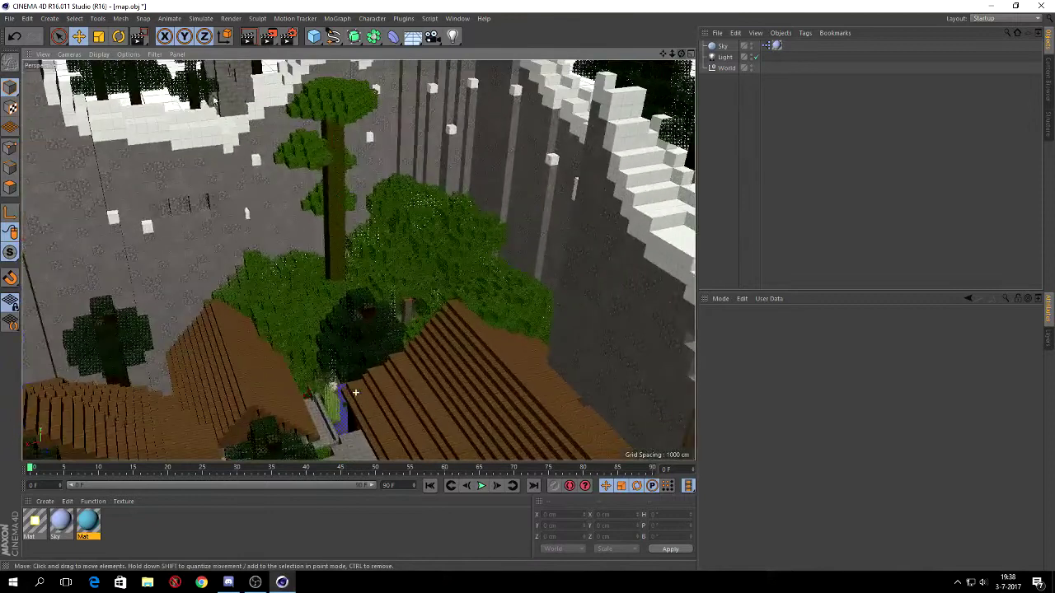
left_click(269, 36)
left_click(301, 55)
left_click_drag(313, 283, 437, 393)
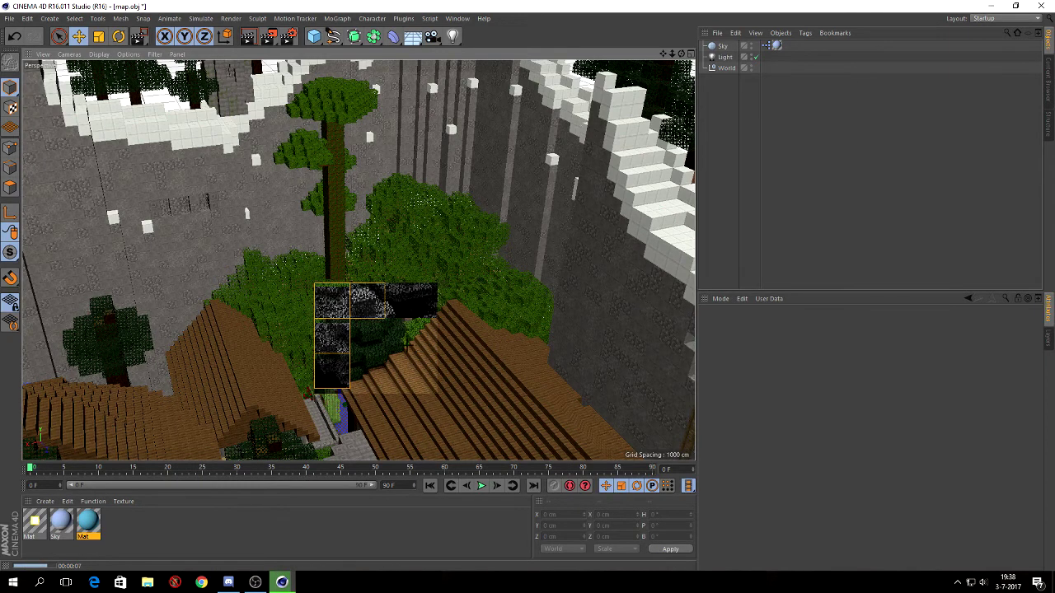
- Add an Environment object and set its Environment Strength to 0 %
scroll(344, 315, "up", 3)
mouse_move(681, 53)
left_mouse_down()
mouse_move(681, 23)
mouse_move(682, 73)
left_mouse_up()
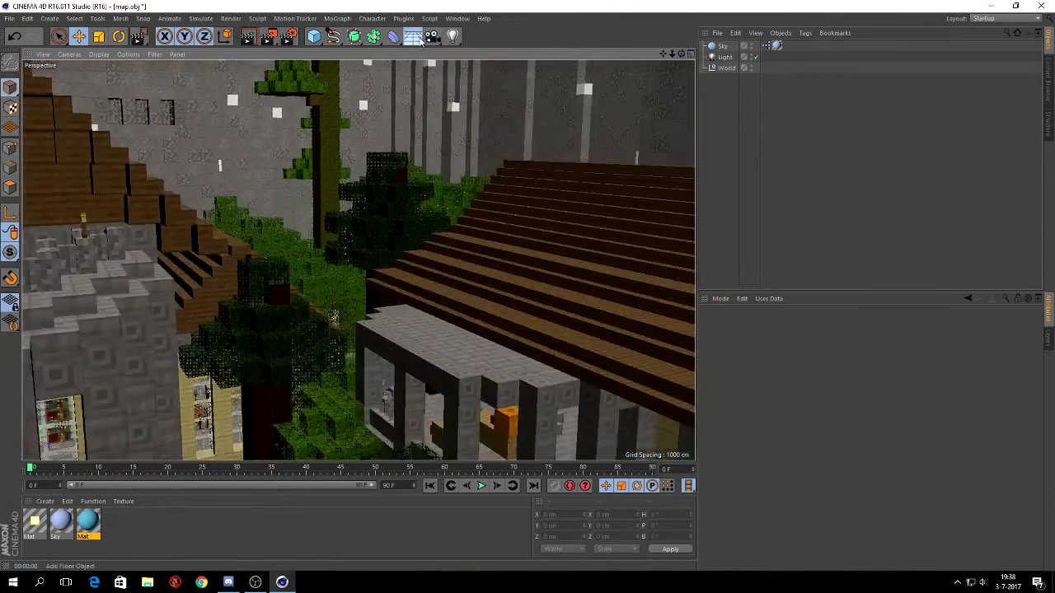
left_click(419, 38)
left_click(465, 91)
left_click(795, 358)
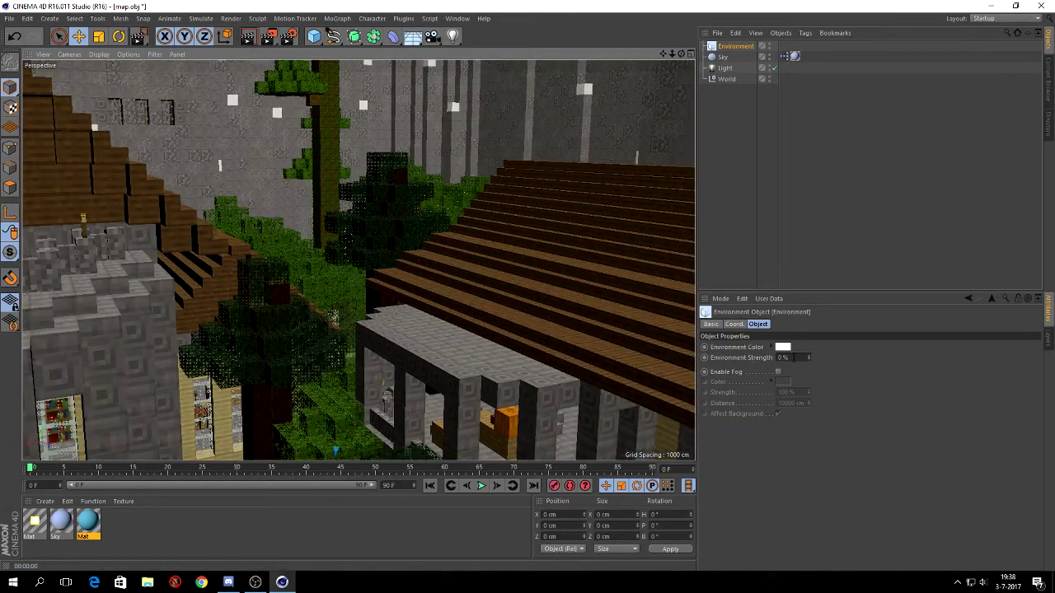
left_click_drag(790, 359, 756, 358)
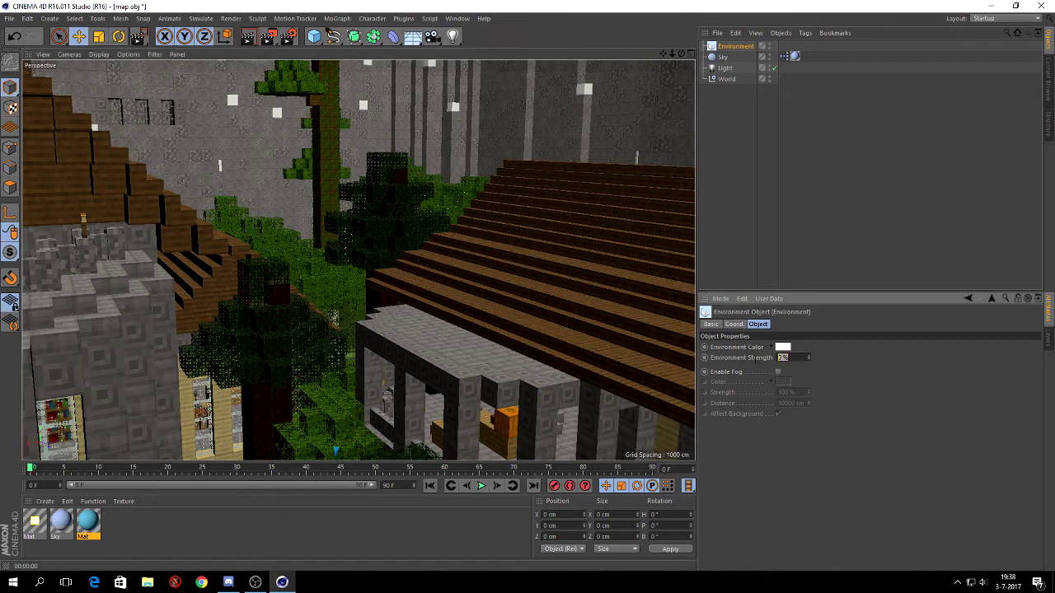
type("0")
- Enable fog on the Environment object and set the fog distance to 70000 cm
left_click(779, 373)
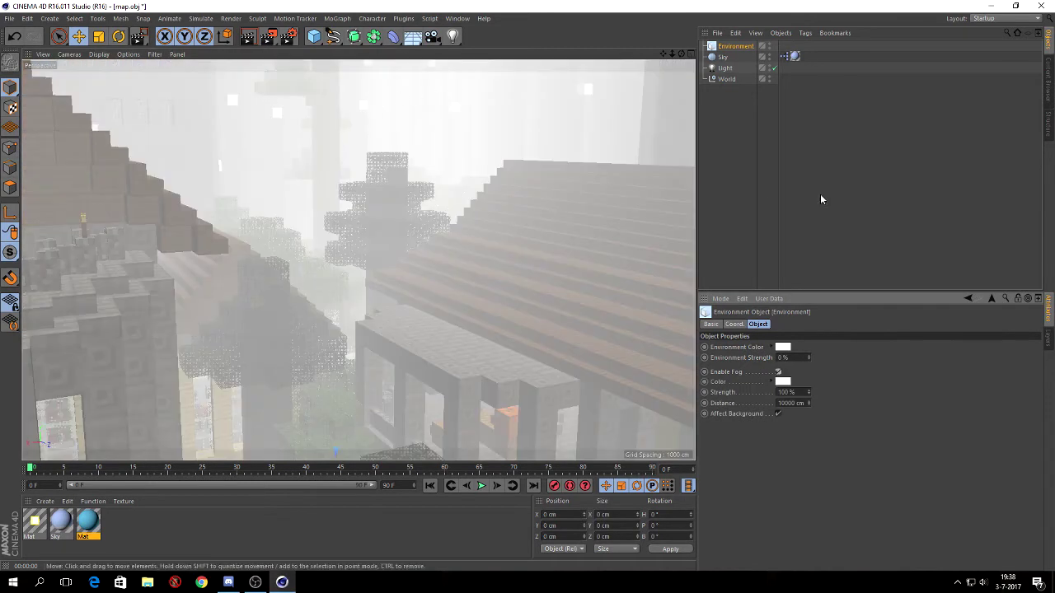
left_click(782, 403)
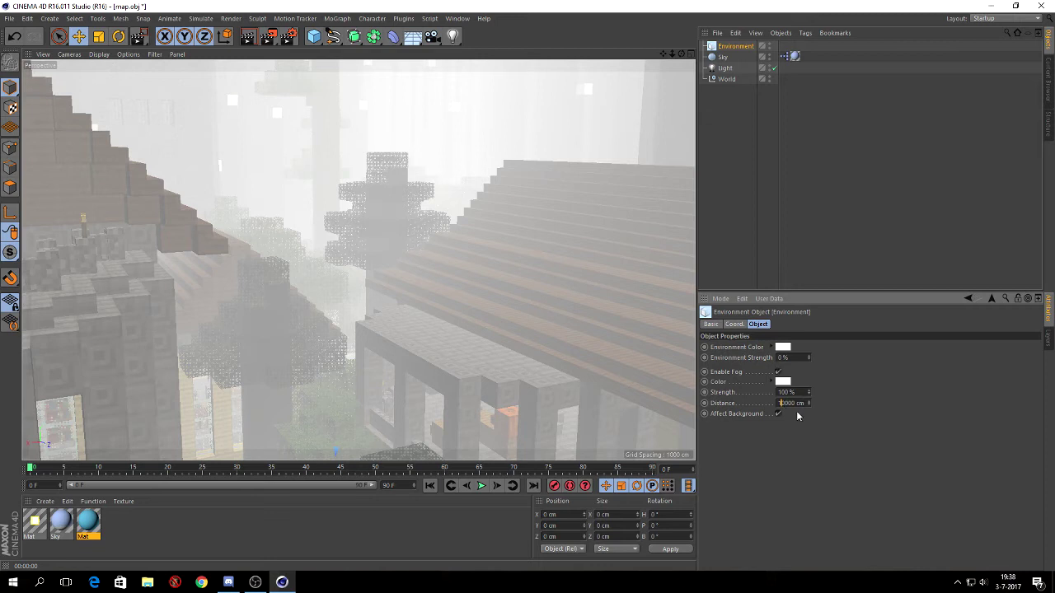
key("BackSpace")
type("7")
key("Return")
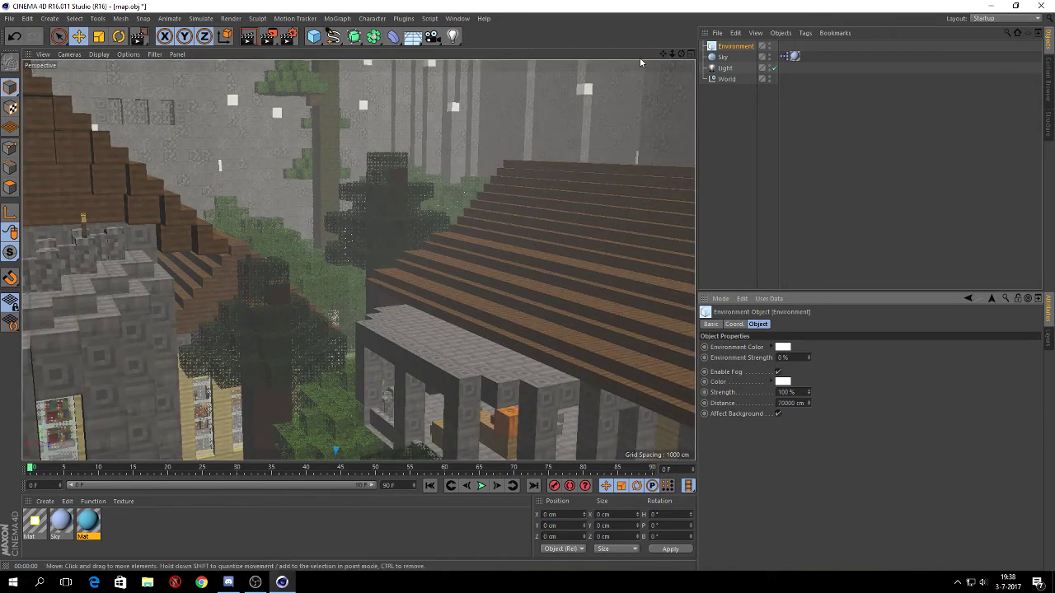
- Tint the Environment object's fog colour a pale warm yellow
left_click_drag(681, 54, 681, 25)
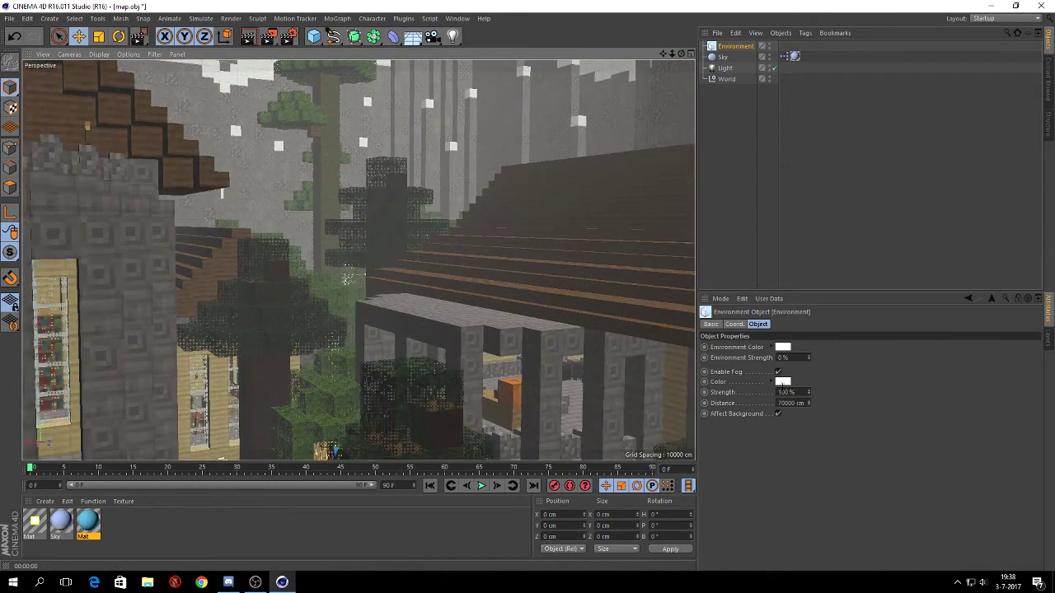
left_click(782, 381)
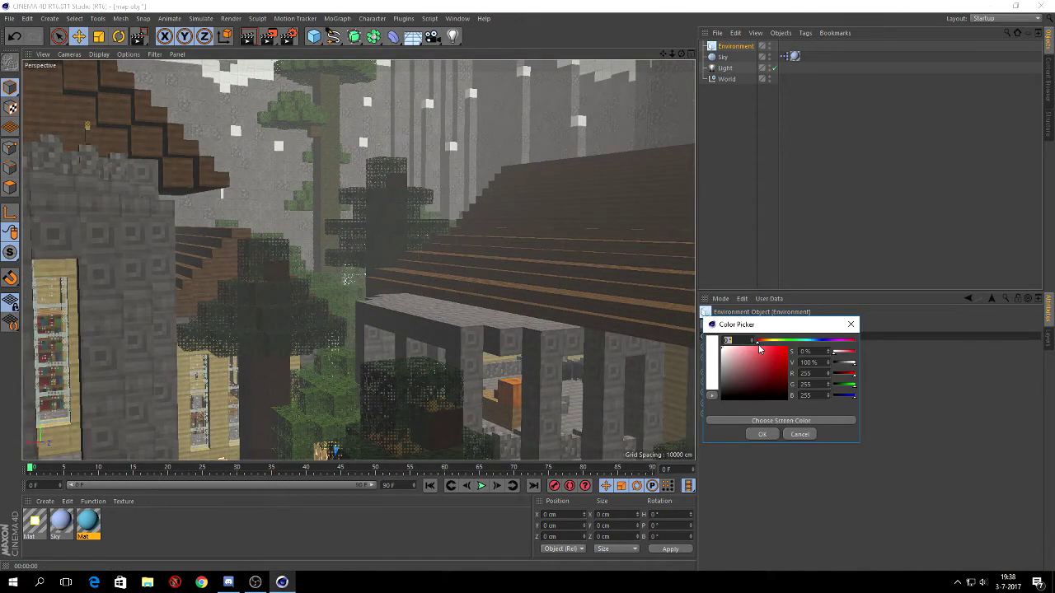
mouse_move(765, 339)
left_mouse_down()
mouse_move(761, 355)
mouse_move(733, 346)
left_mouse_up()
left_click(762, 435)
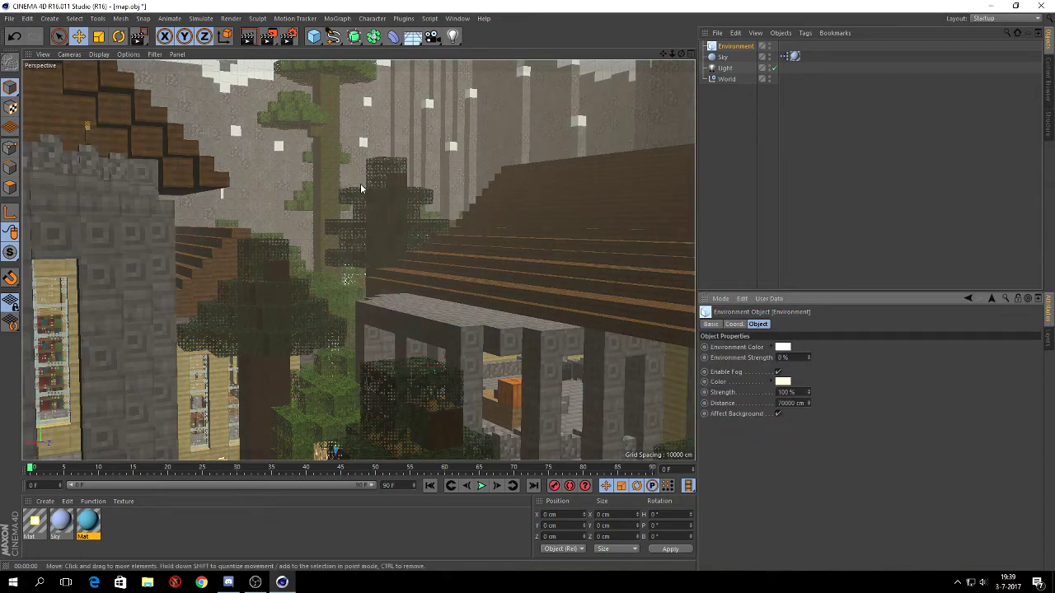
- Try a pale blue and a pale violet tint for the Environment object's fog colour
left_click(781, 382)
left_click_drag(810, 341, 820, 342)
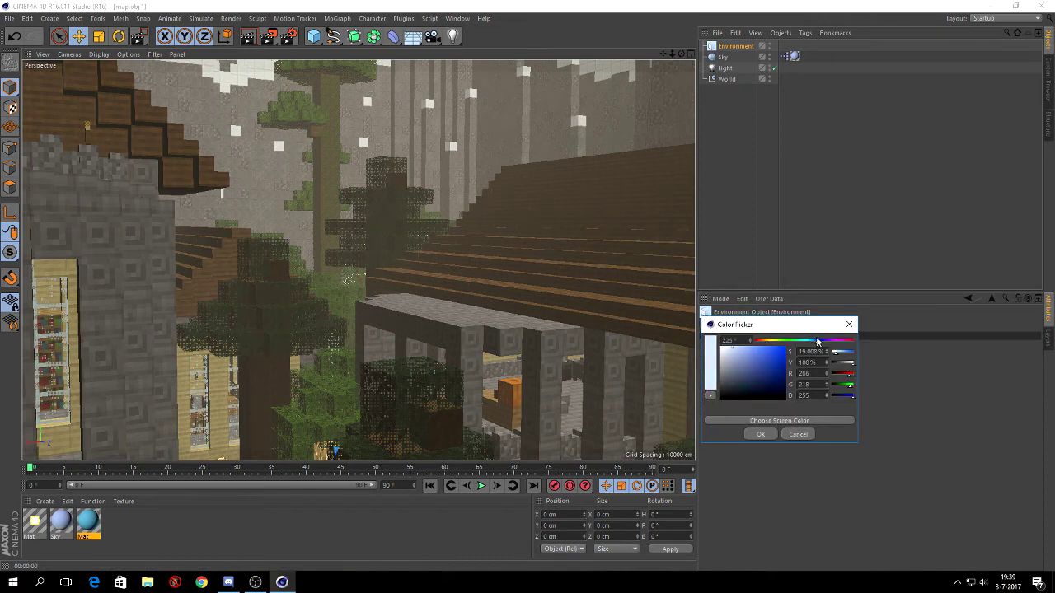
left_click(751, 435)
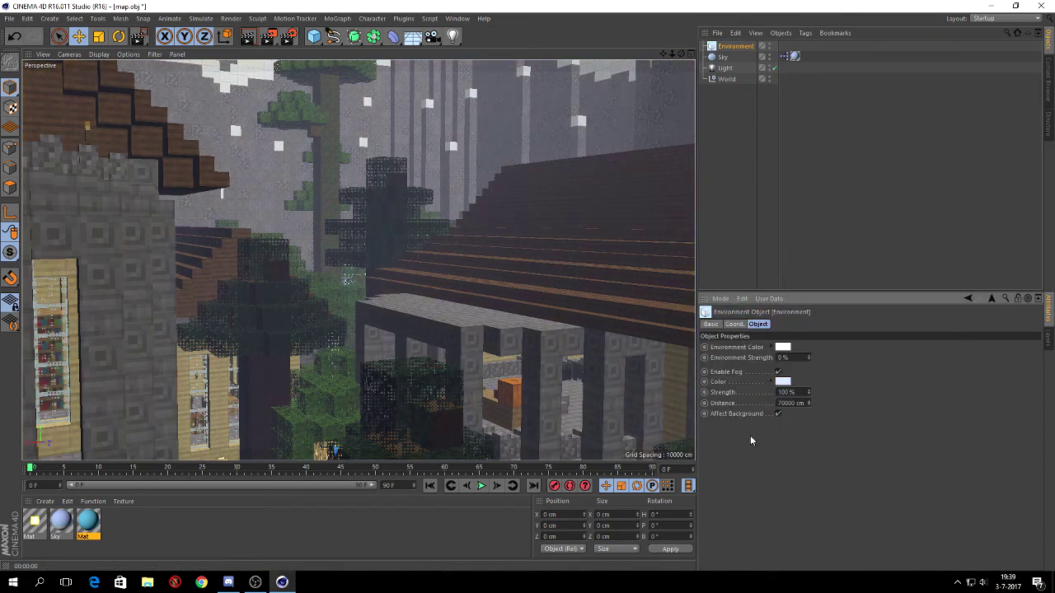
left_click(782, 382)
left_click(828, 343)
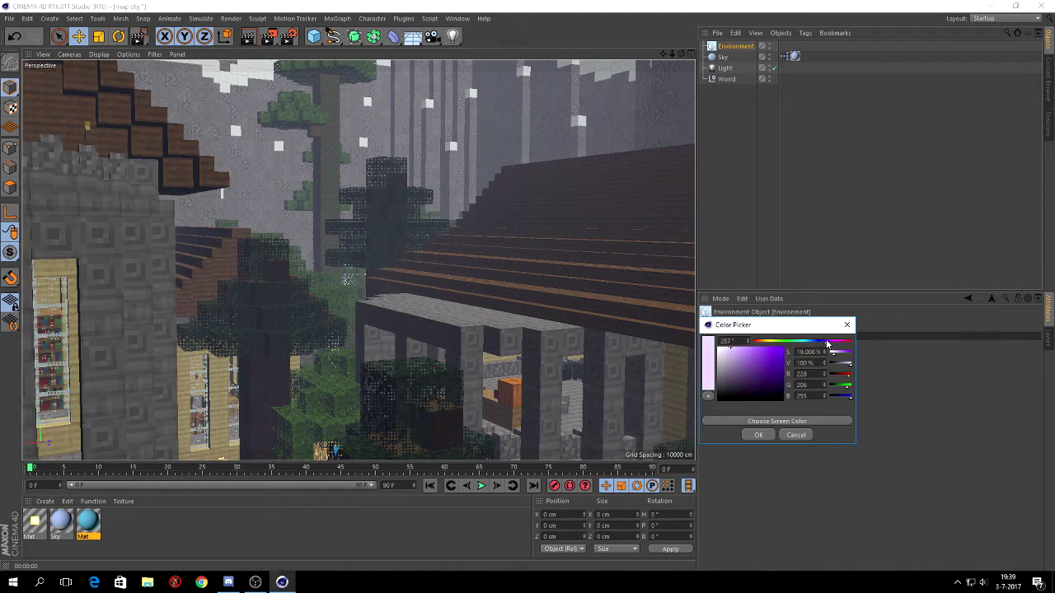
left_click(761, 437)
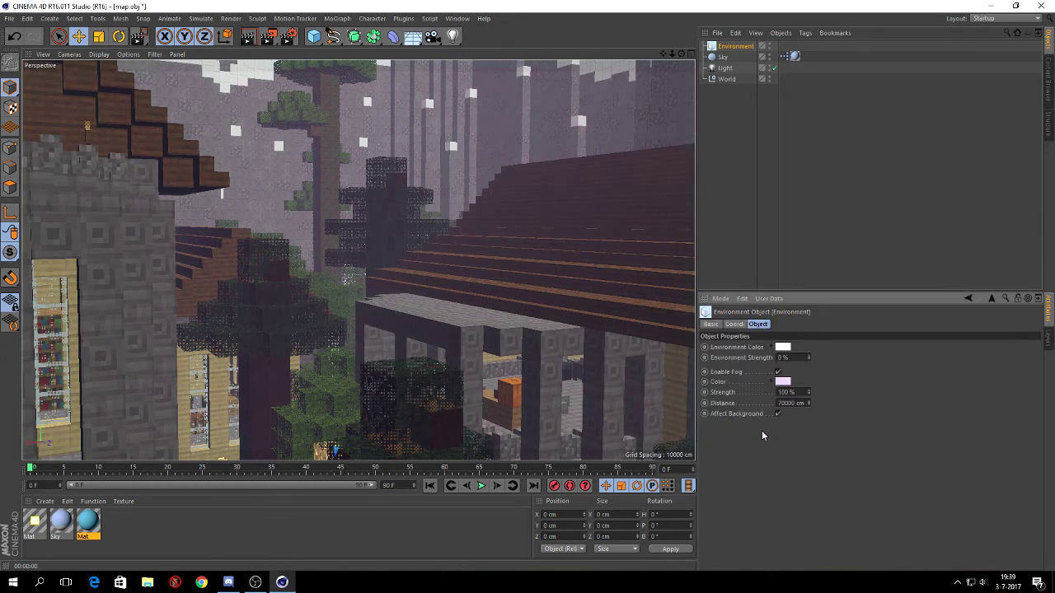
- Set the Environment object's fog colour to a pale warm yellow with hue 42° and RGB 255, 240, 206
left_click(781, 382)
left_click_drag(757, 343, 768, 343)
left_click(760, 436)
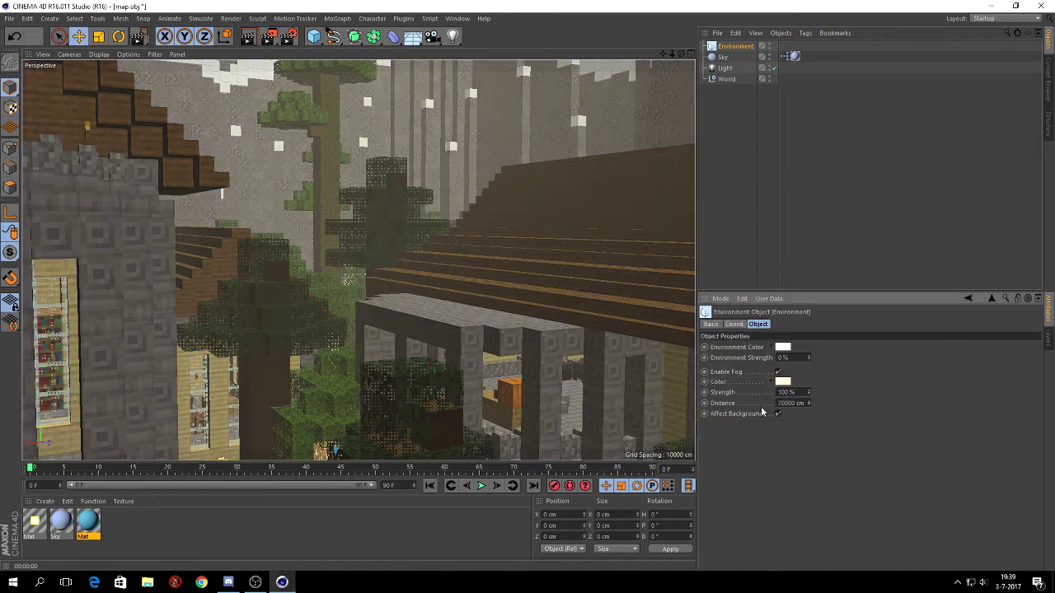
left_click(783, 380)
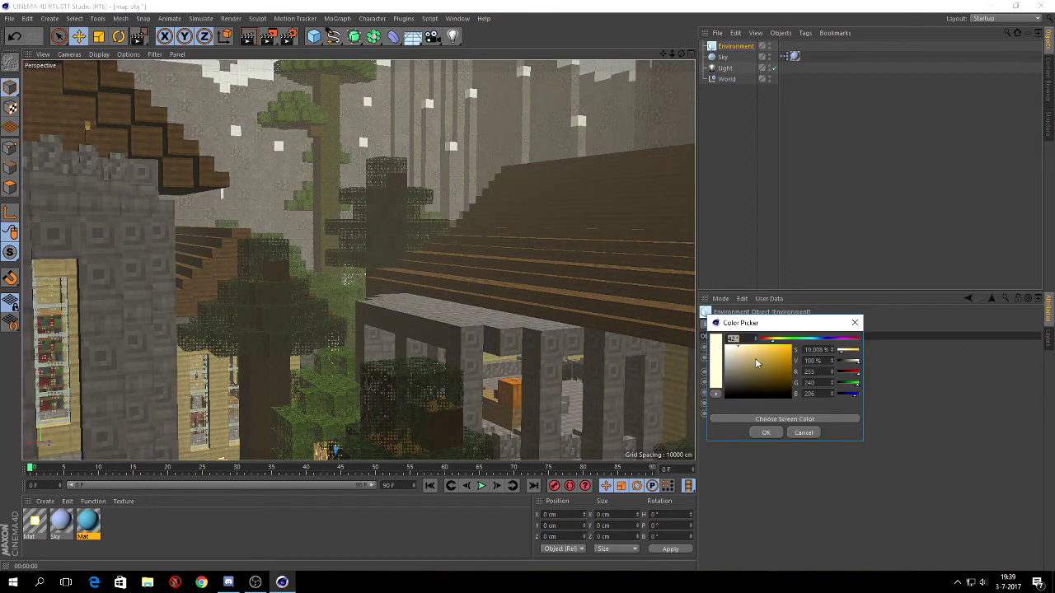
left_click(766, 432)
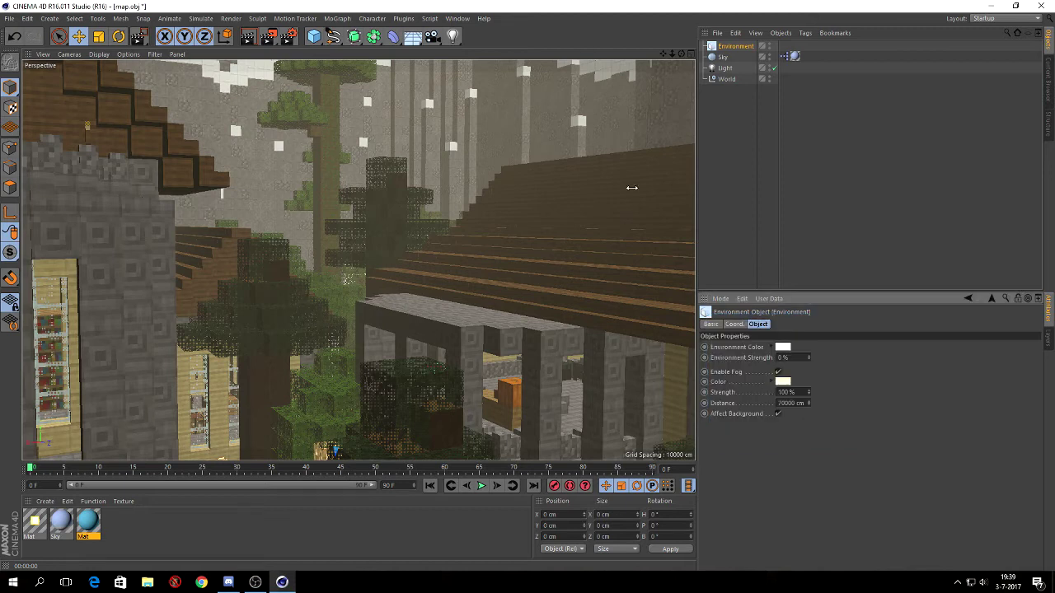
- Turn off Affect Background for the fog and render a small region of the sky between the trees on the ridge
left_click(779, 413)
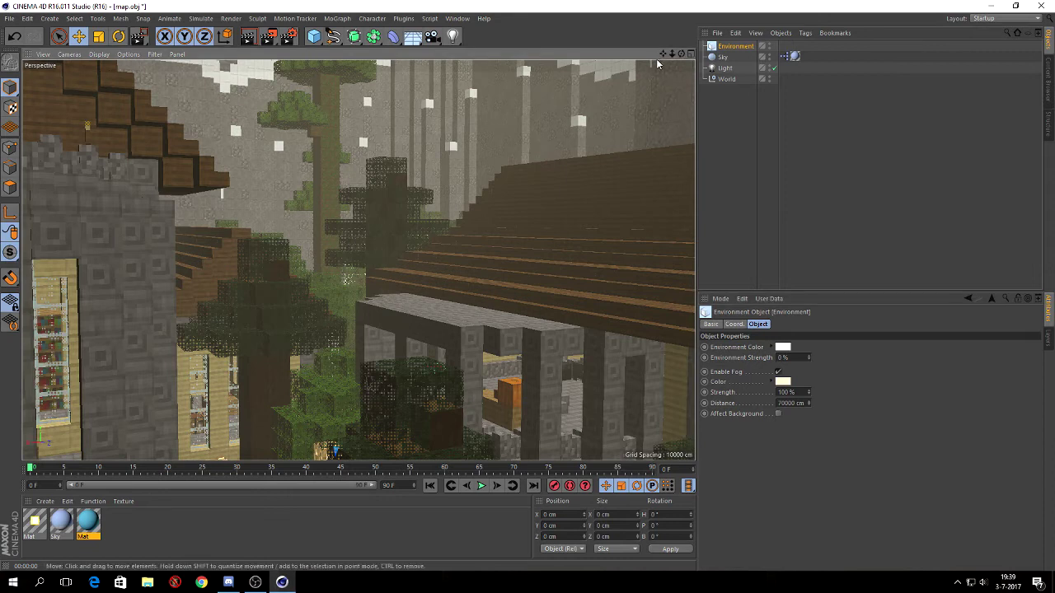
left_click_drag(663, 54, 689, 186)
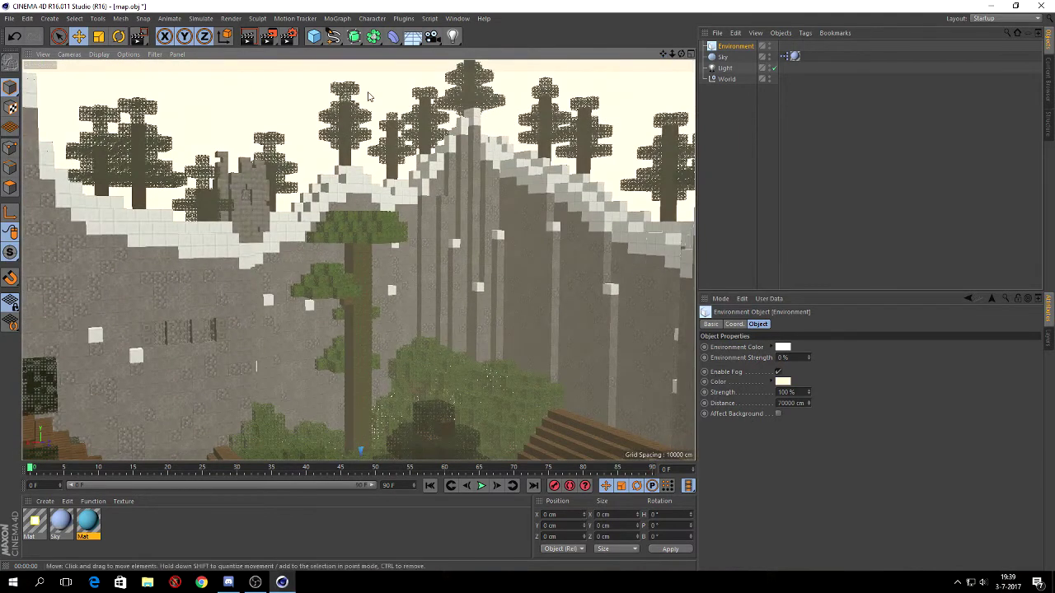
left_click_drag(268, 36, 292, 54)
left_click_drag(235, 88, 291, 133)
- Examine the wooden-roofed buildings, the lily-pad pond and the surrounding garden from above and from the side
left_click_drag(663, 54, 660, 20)
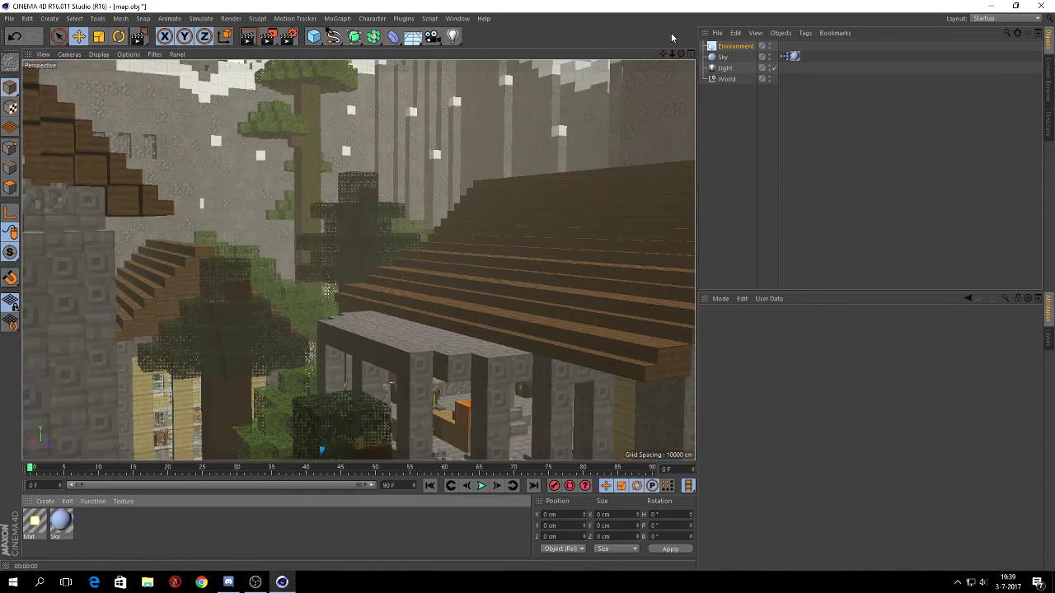
left_click_drag(682, 54, 548, 206)
scroll(540, 173, "up", 4)
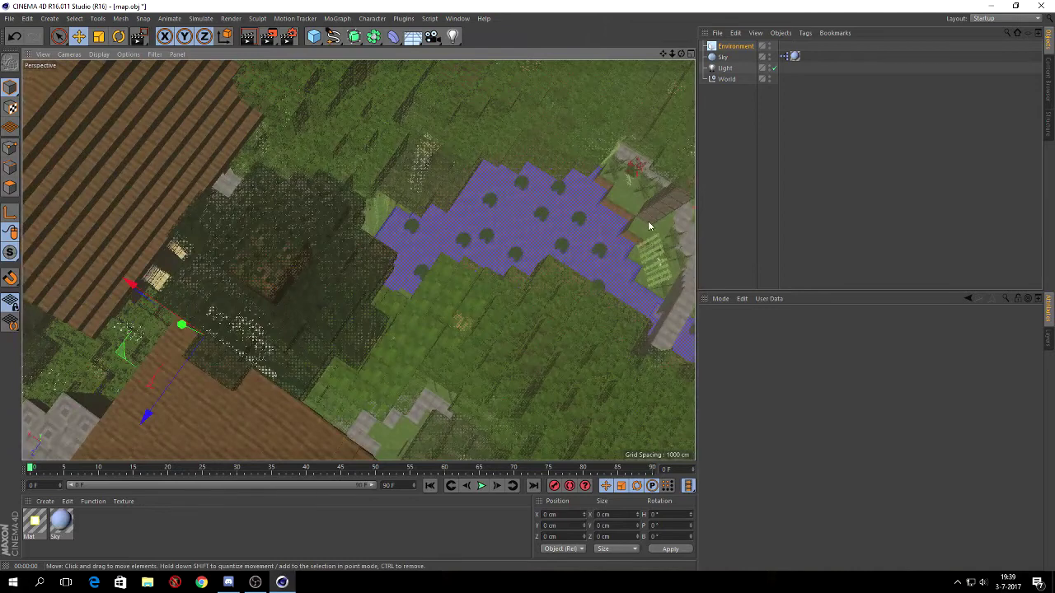
scroll(651, 231, "up", 4)
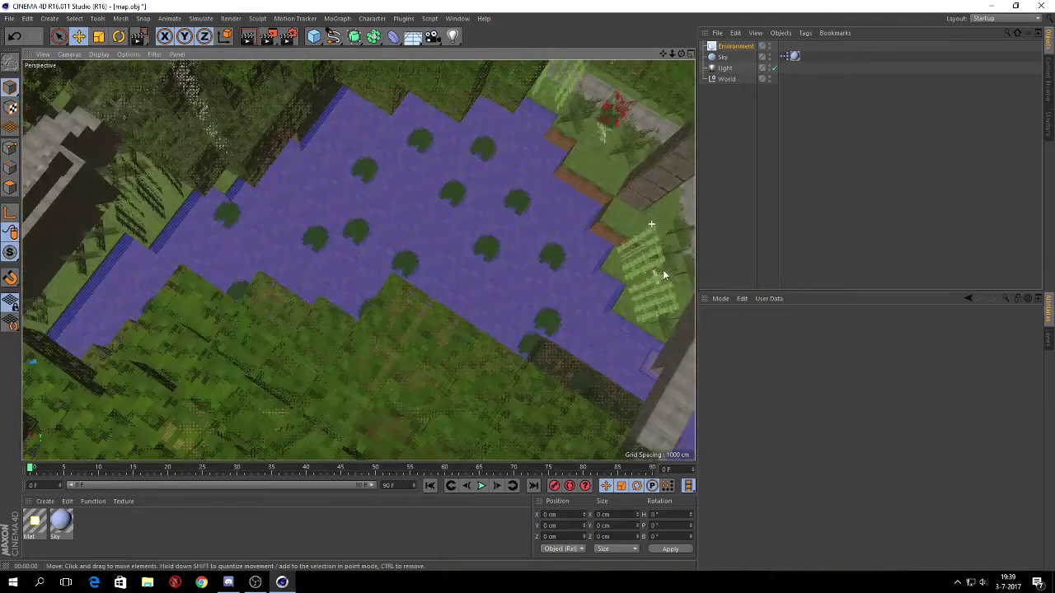
scroll(683, 334, "up", 2)
scroll(585, 179, "down", 8)
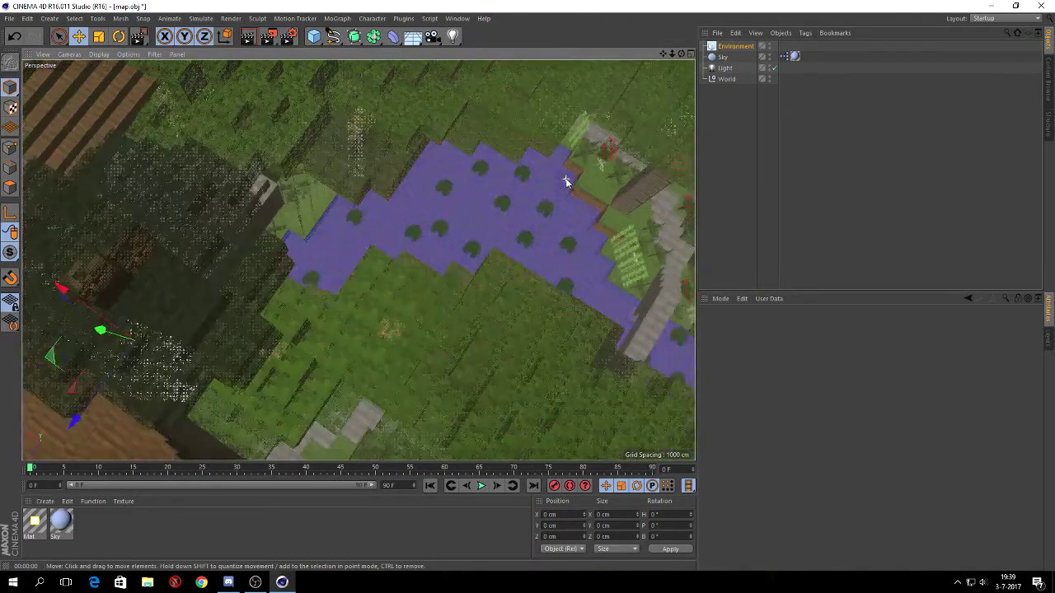
scroll(584, 178, "down", 1)
scroll(230, 298, "up", 4)
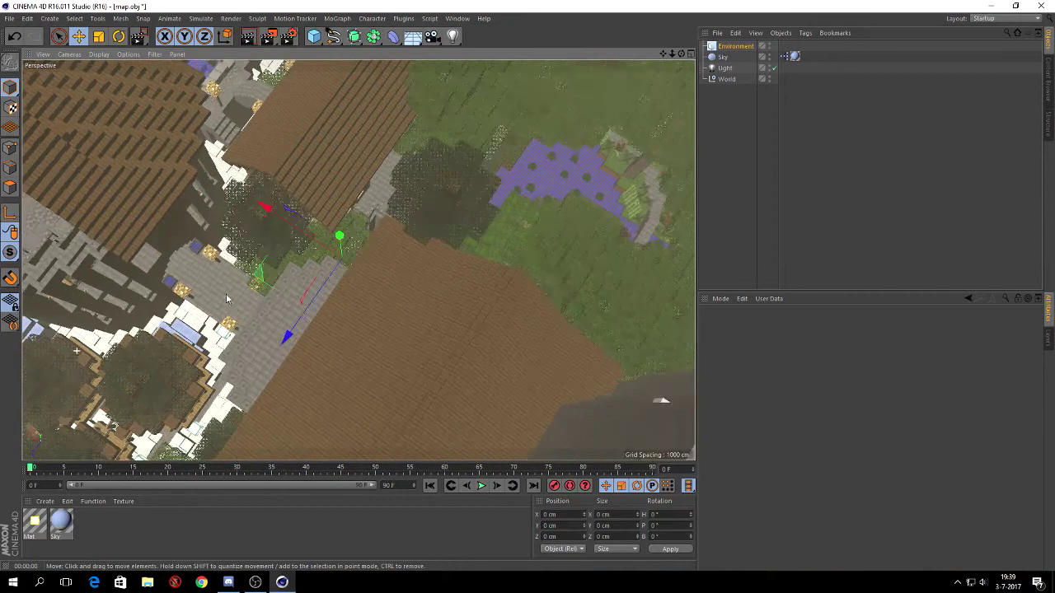
left_click_drag(682, 54, 357, 259)
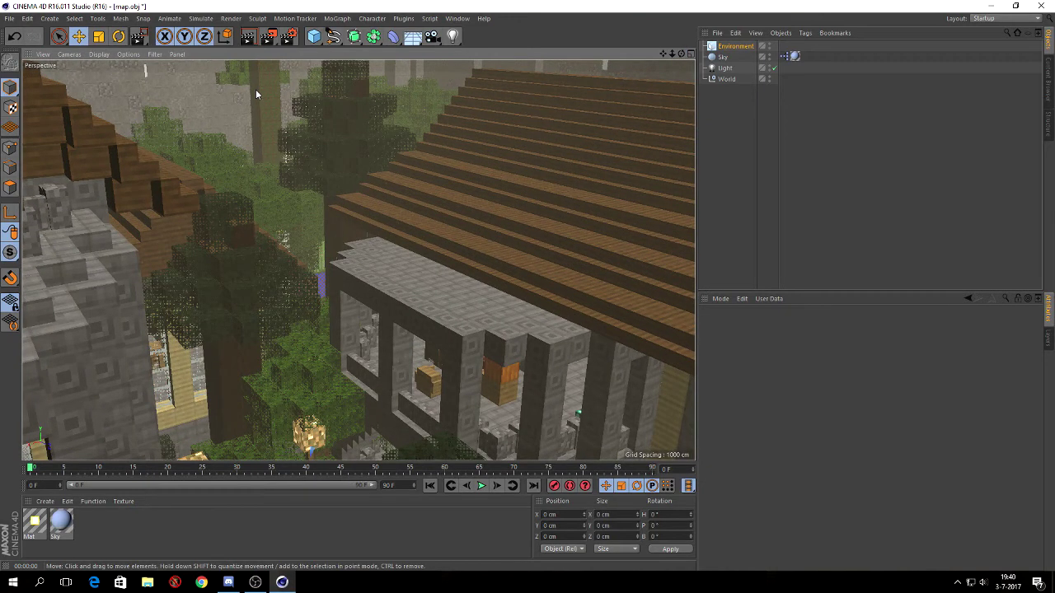
- Save the scene as the Cinema 4D project file map.c4d in the Tutorial folder
left_click(9, 18)
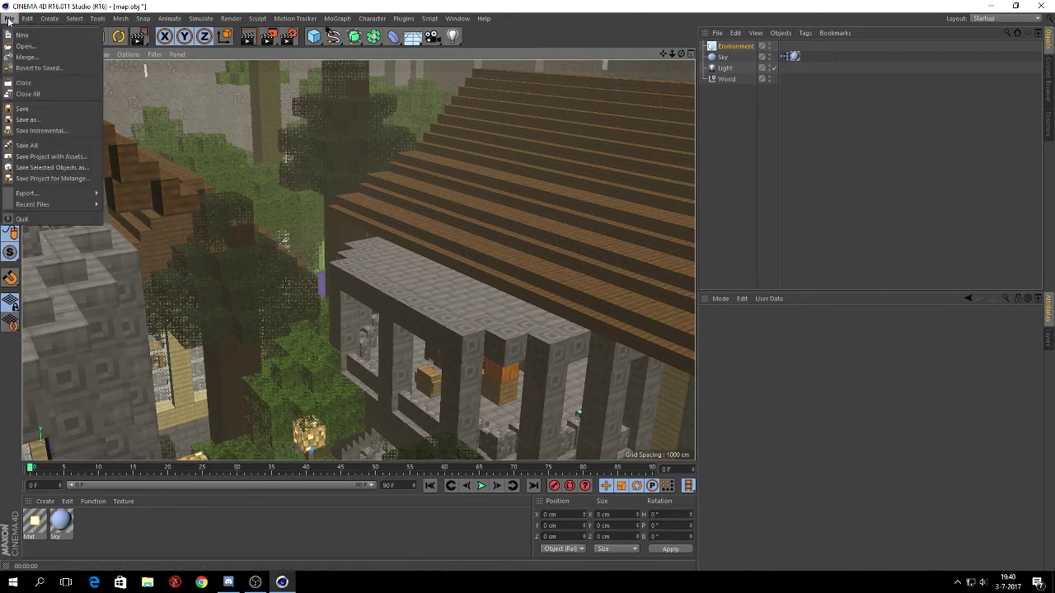
left_click(29, 119)
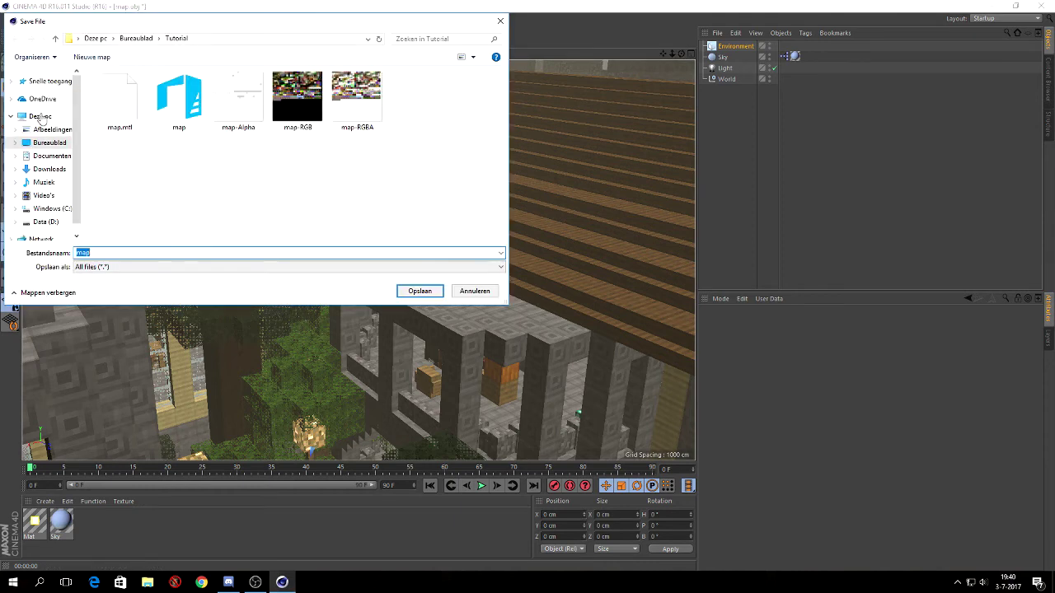
left_click(143, 253)
key("Return")
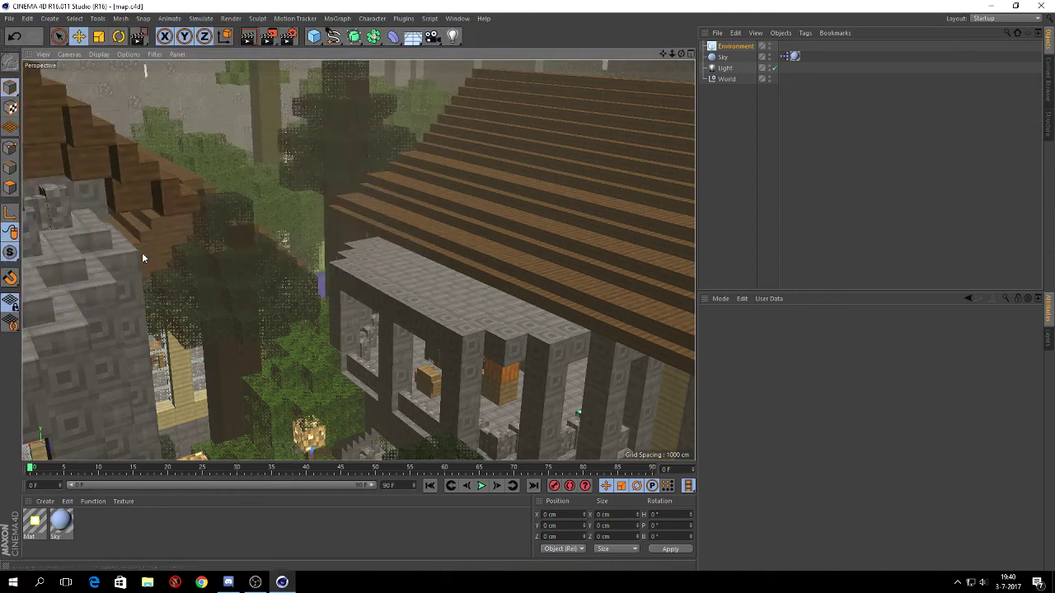